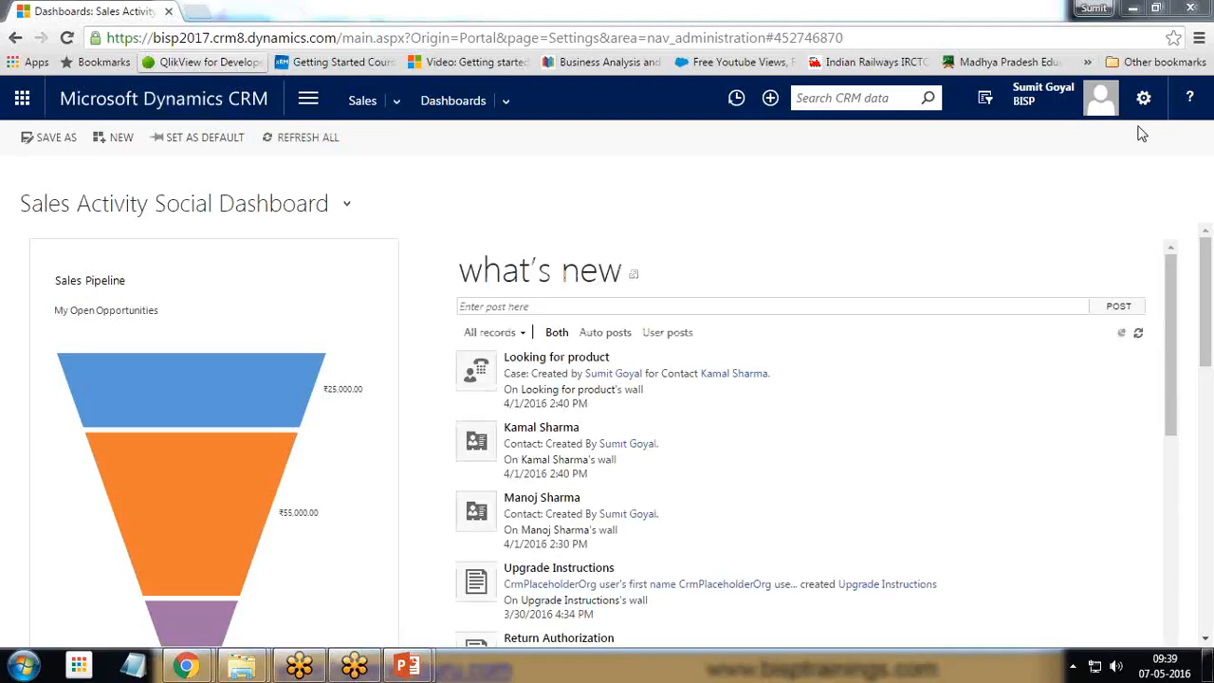
# - Open the list of available reports in the Sales area
pyautogui.click(308, 99)
pyautogui.click(107, 166)
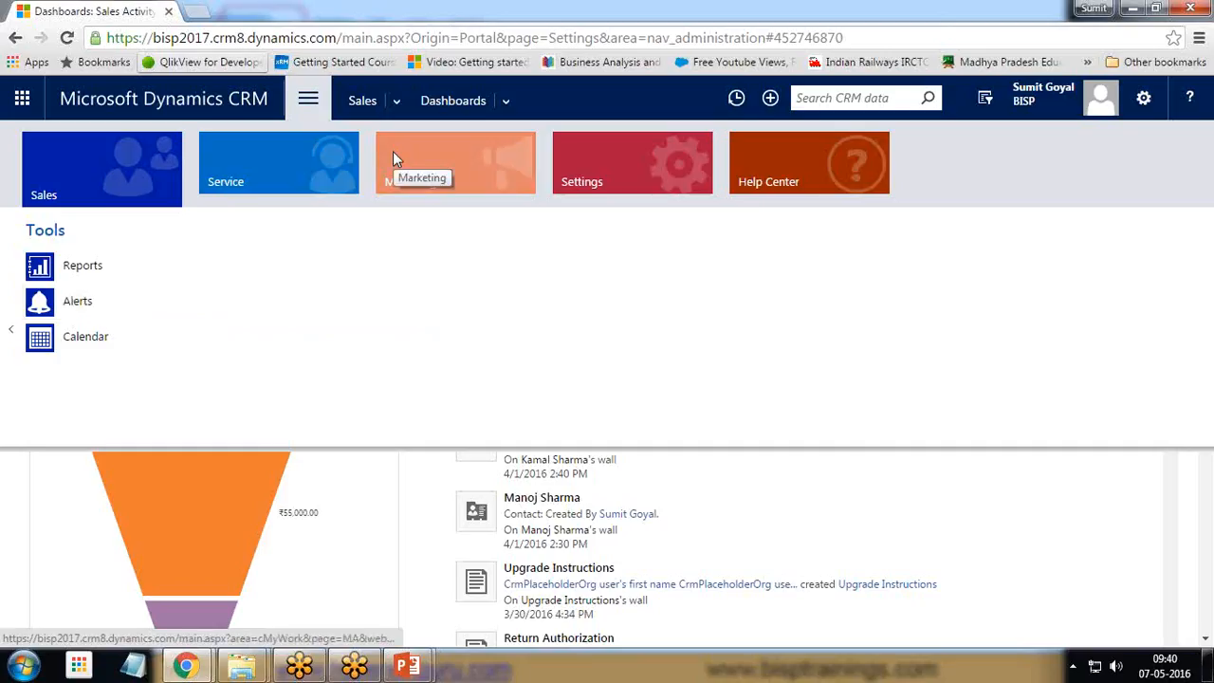
pyautogui.click(80, 266)
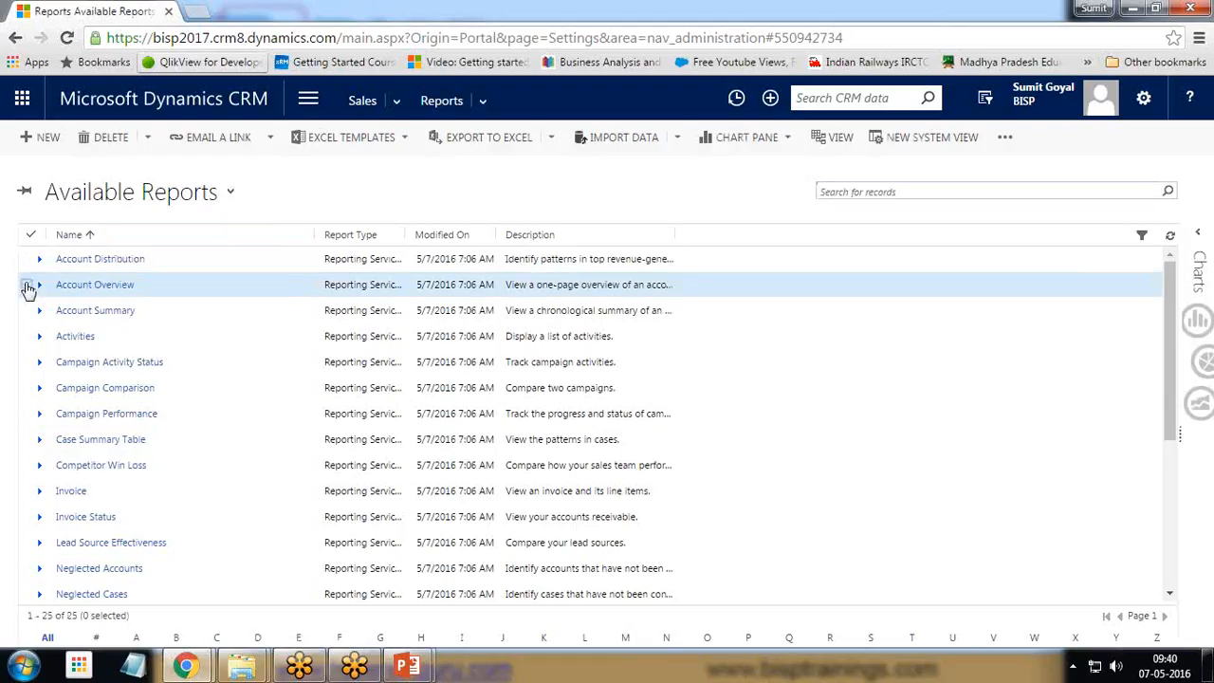
# - Run the Account Overview report and go to its second page
pyautogui.click(28, 287)
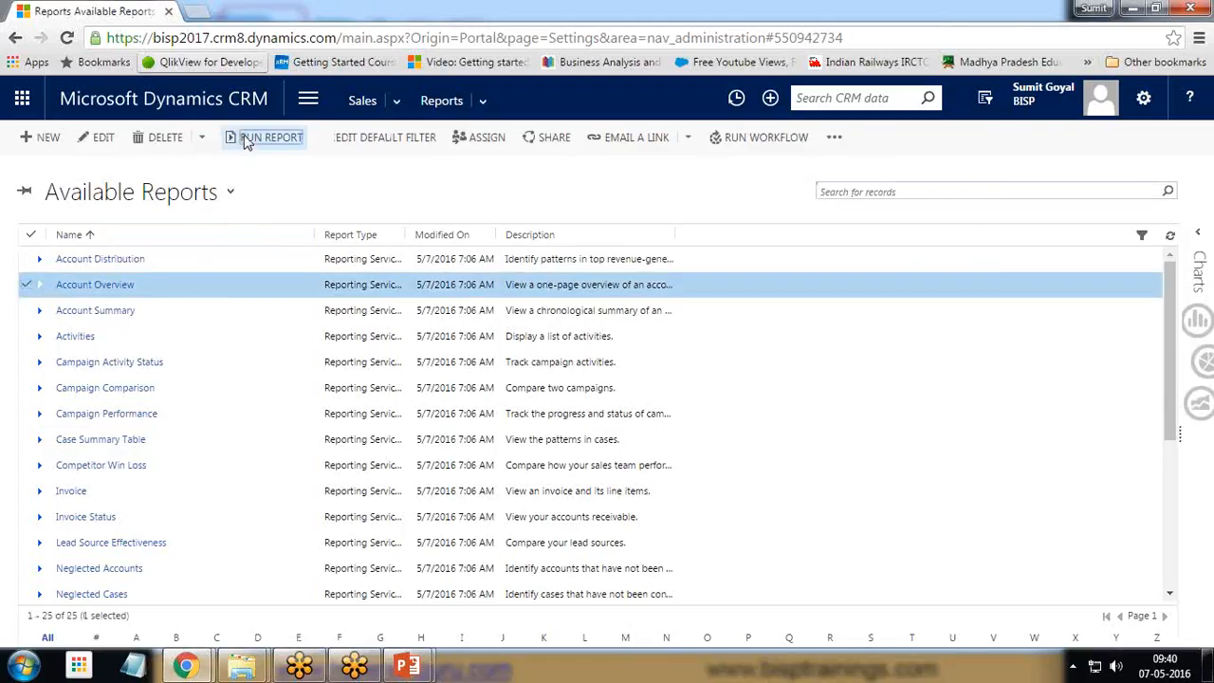
pyautogui.click(246, 138)
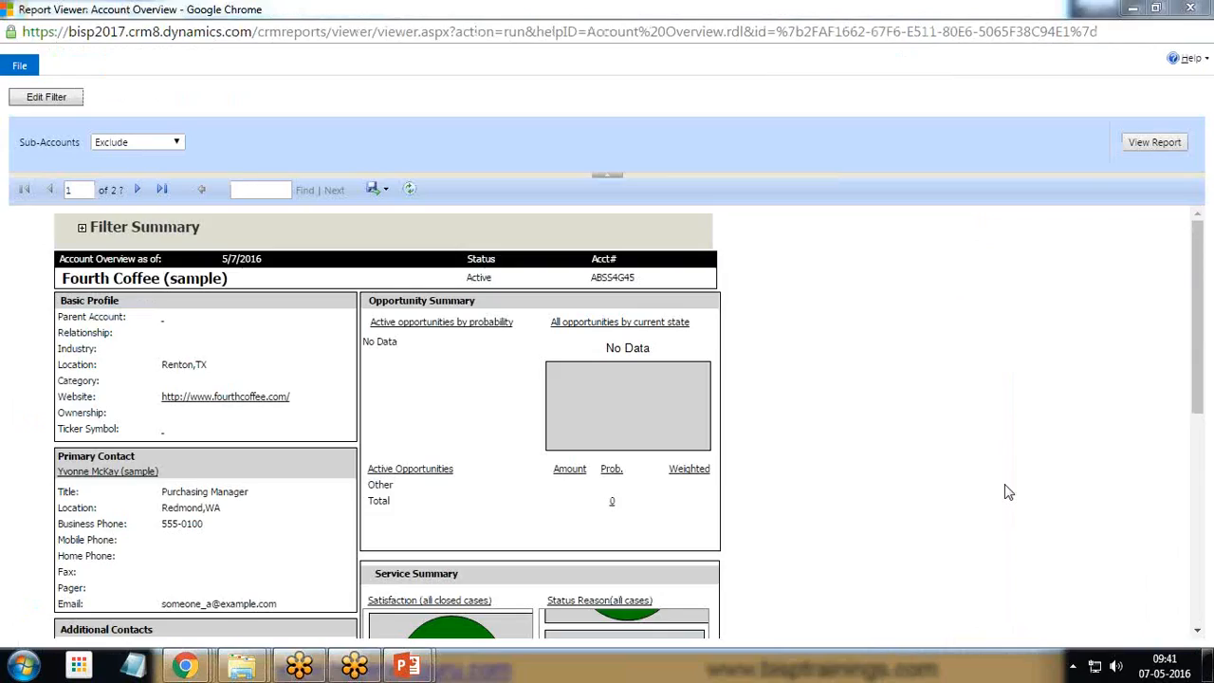
pyautogui.click(1155, 7)
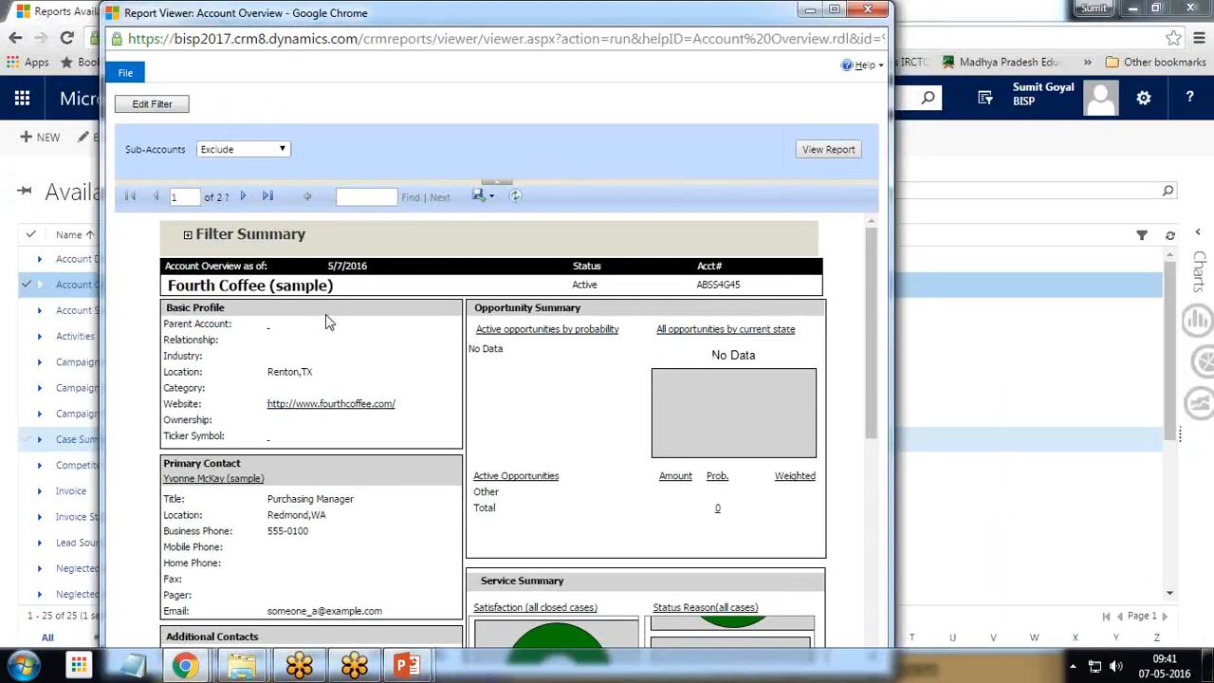
pyautogui.click(243, 198)
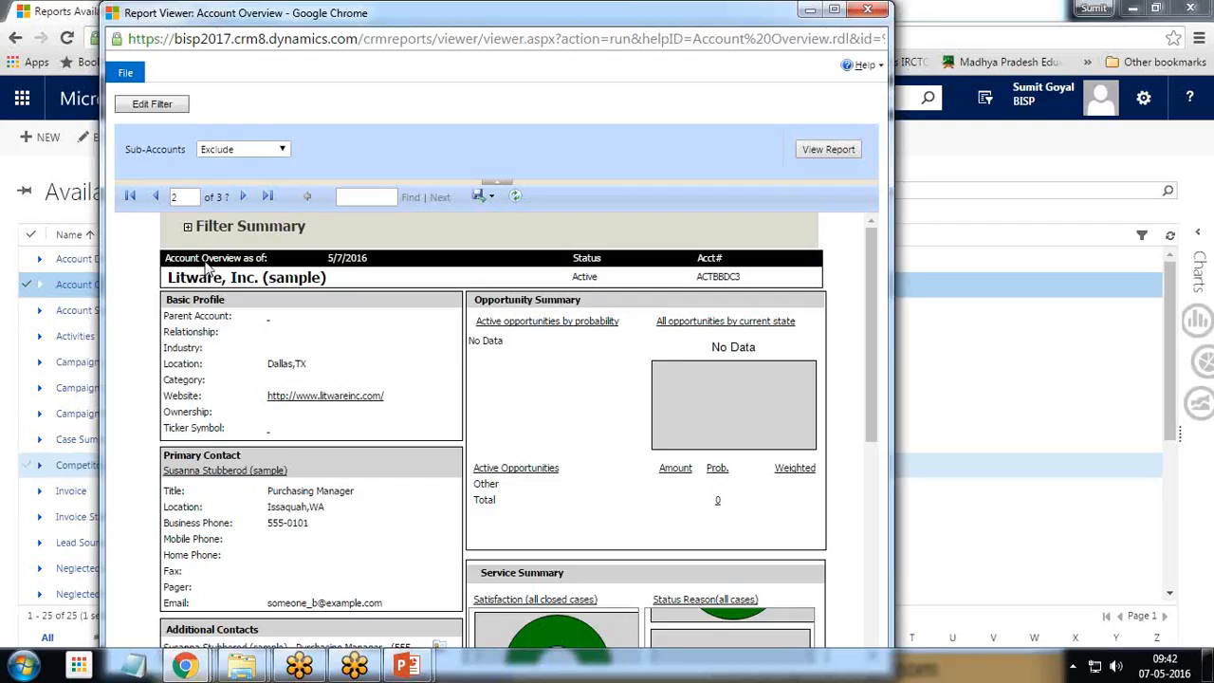
# - Copy the Account Overview report's URL into a blank Notepad document, then close the report viewer and return to the CRM window
pyautogui.click(239, 40)
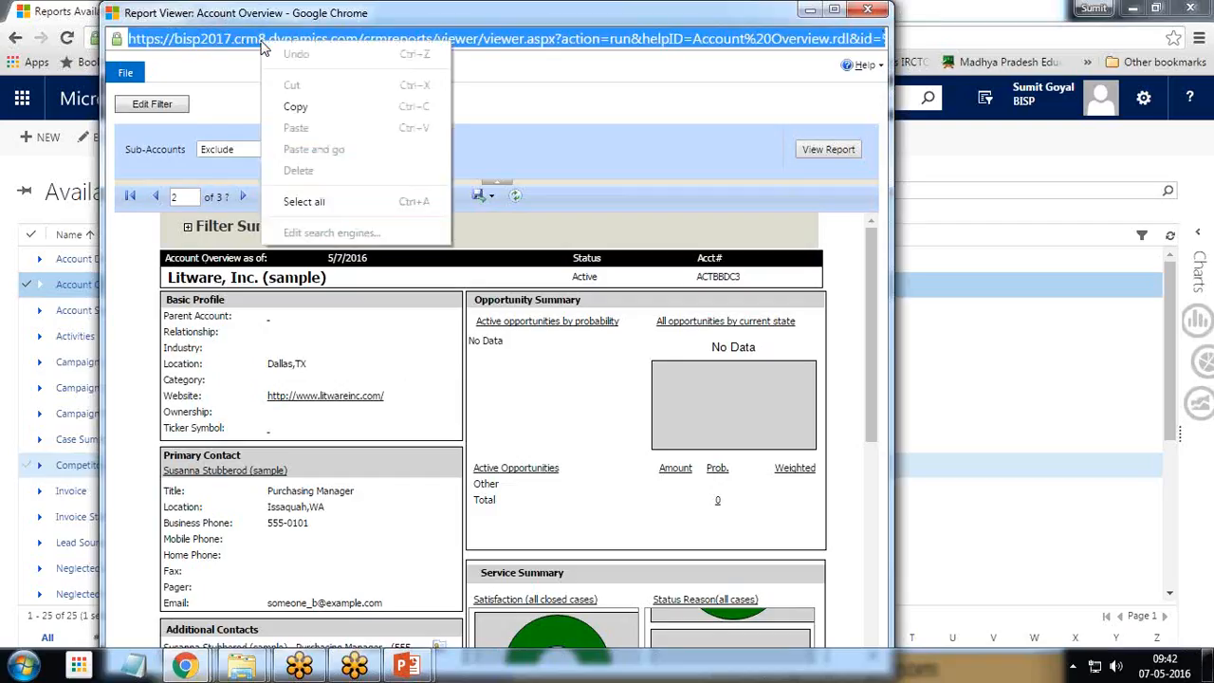
pyautogui.rightClick(262, 42)
pyautogui.click(308, 108)
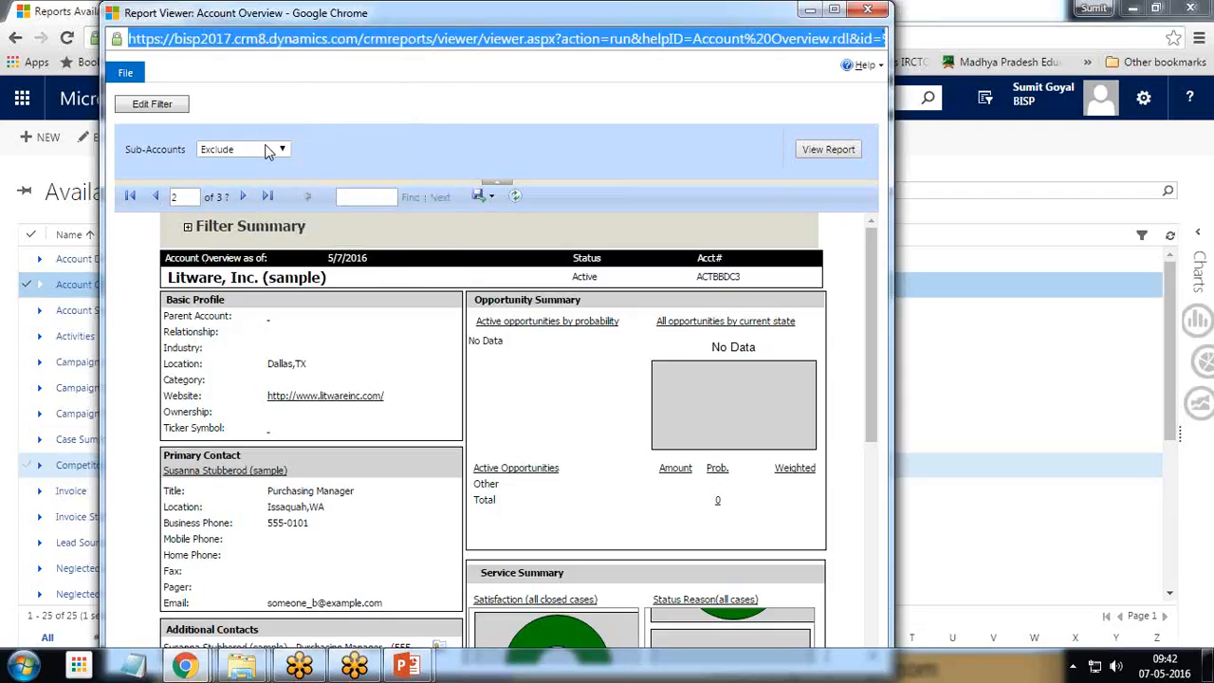
pyautogui.click(135, 668)
pyautogui.hotkey('ctrl', 'v')
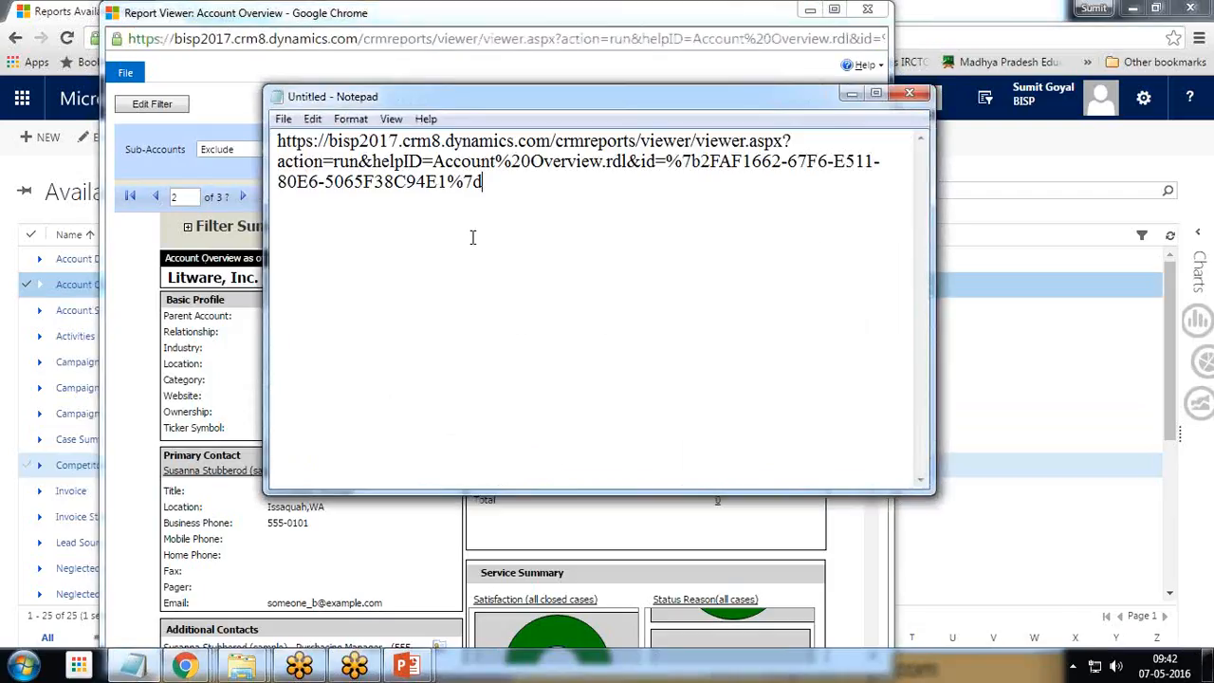
pyautogui.click(870, 11)
pyautogui.click(645, 14)
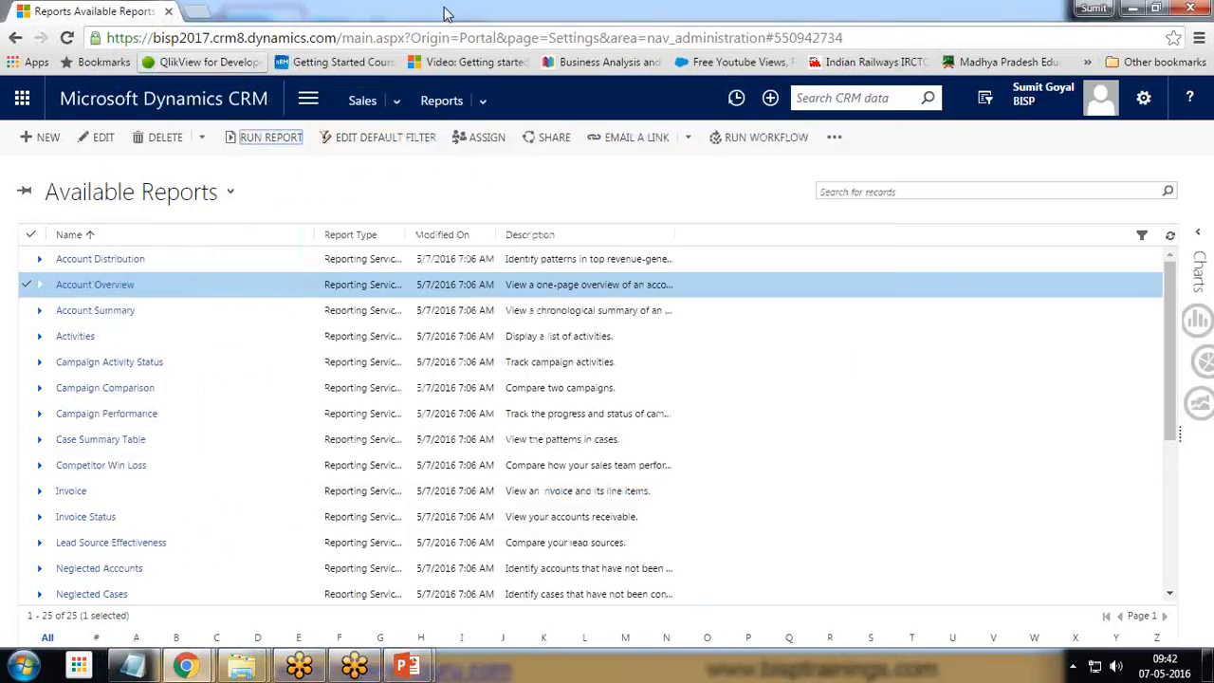
# - Go to the Customizations settings and open the default solution with Customize the System
pyautogui.click(309, 98)
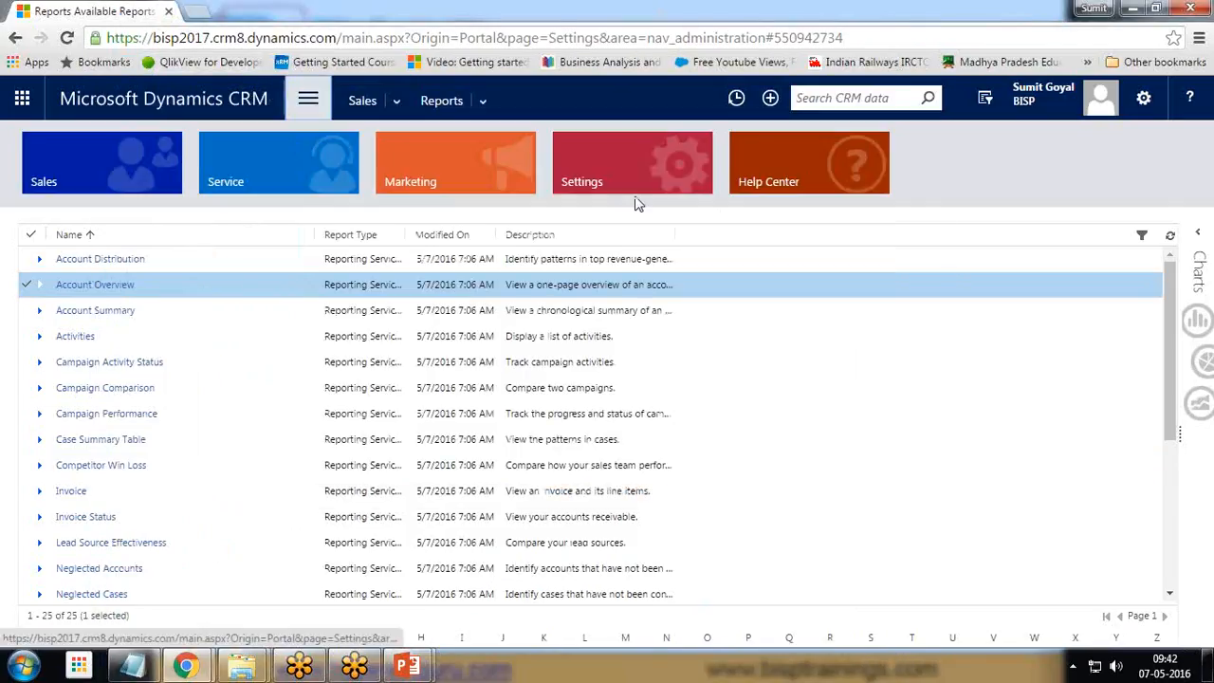
pyautogui.click(618, 175)
pyautogui.click(267, 272)
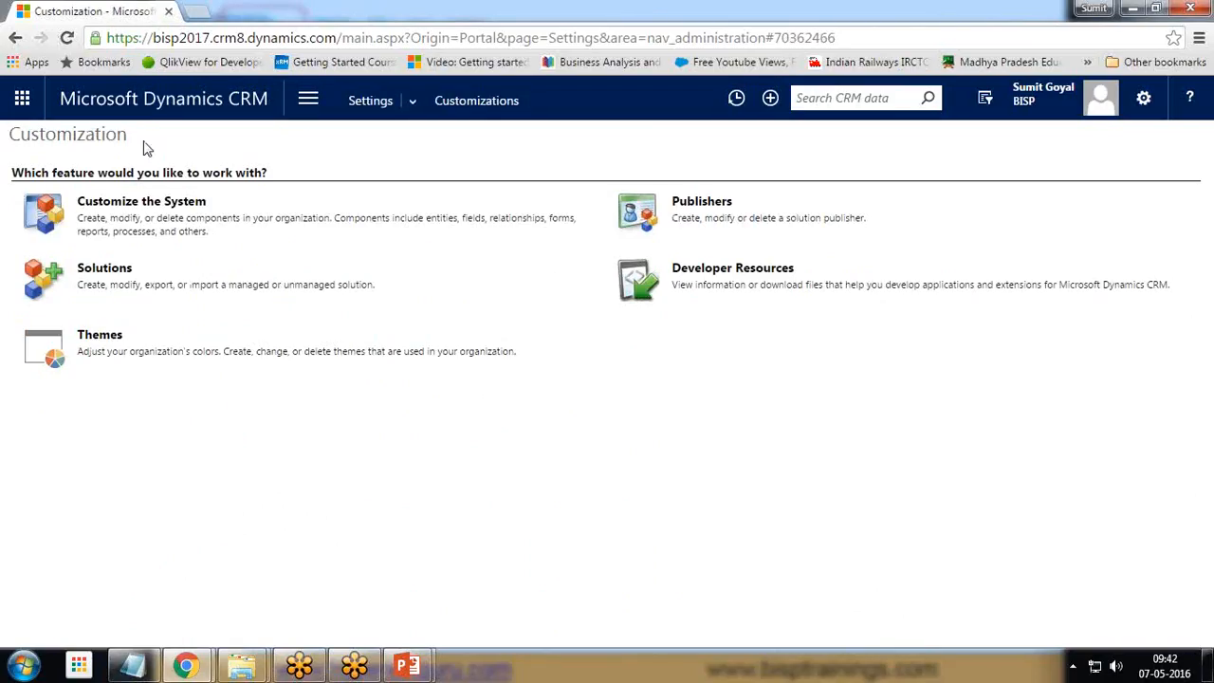
pyautogui.click(150, 210)
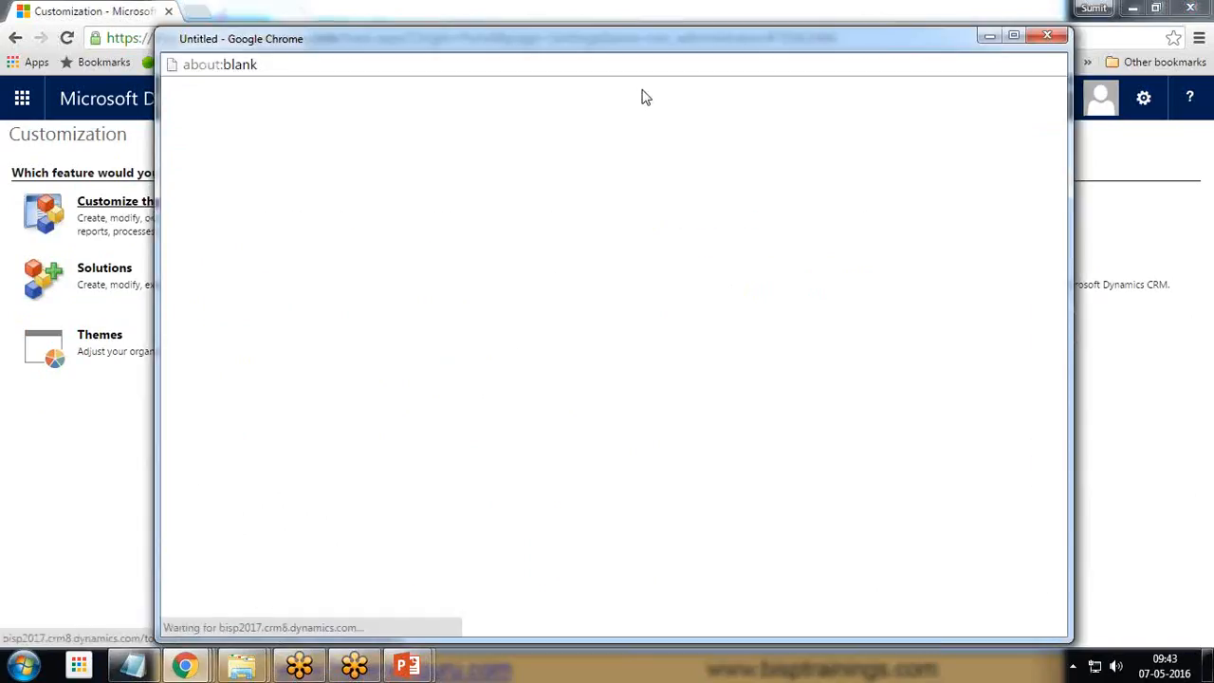
pyautogui.moveTo(559, 41); pyautogui.dragTo(482, 28)
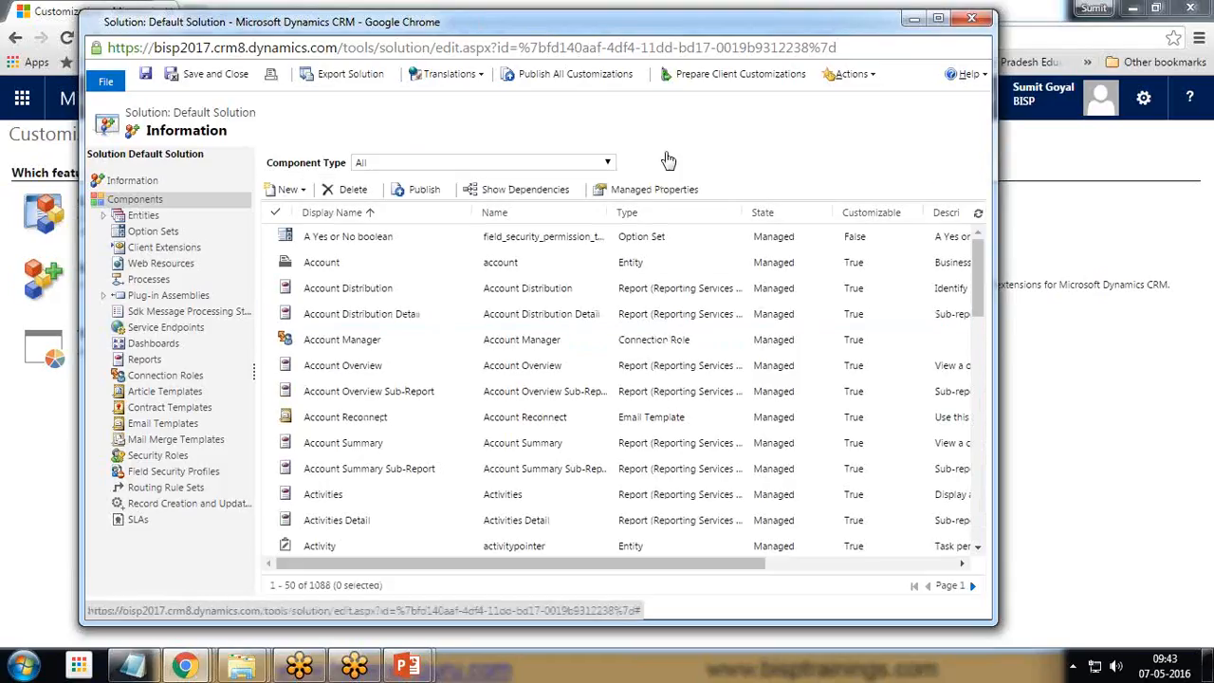
# - Open the Account entity's main form named Account from the default solution for editing
pyautogui.click(104, 215)
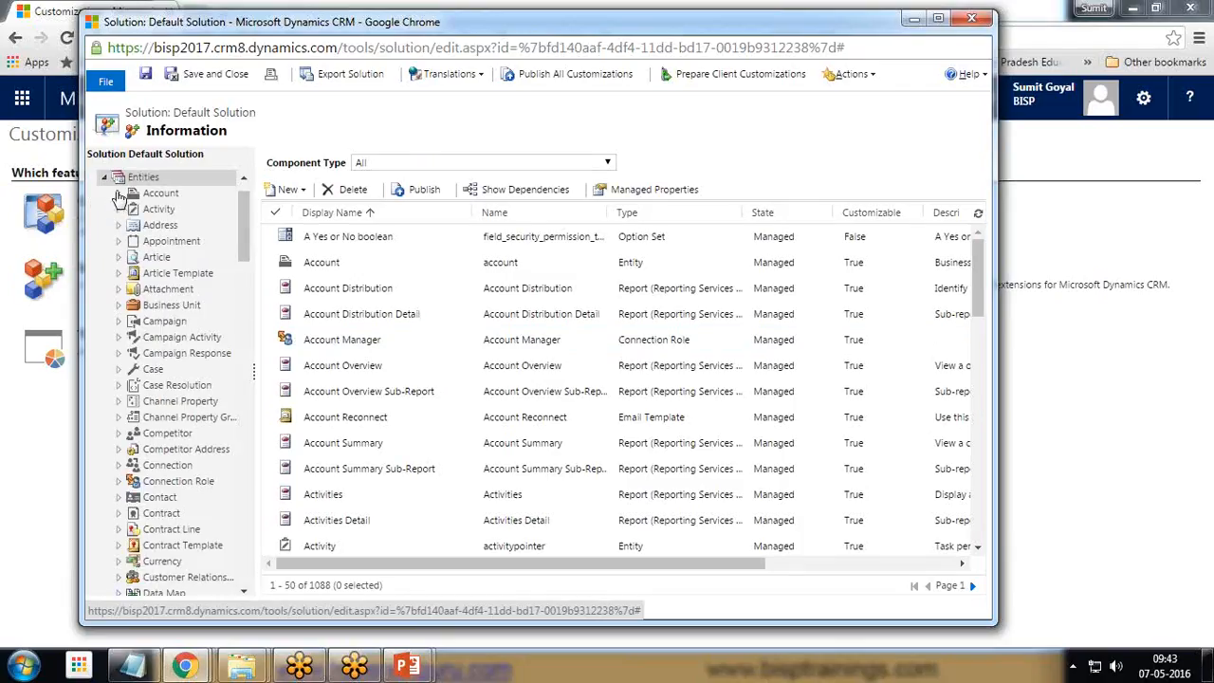
pyautogui.click(119, 194)
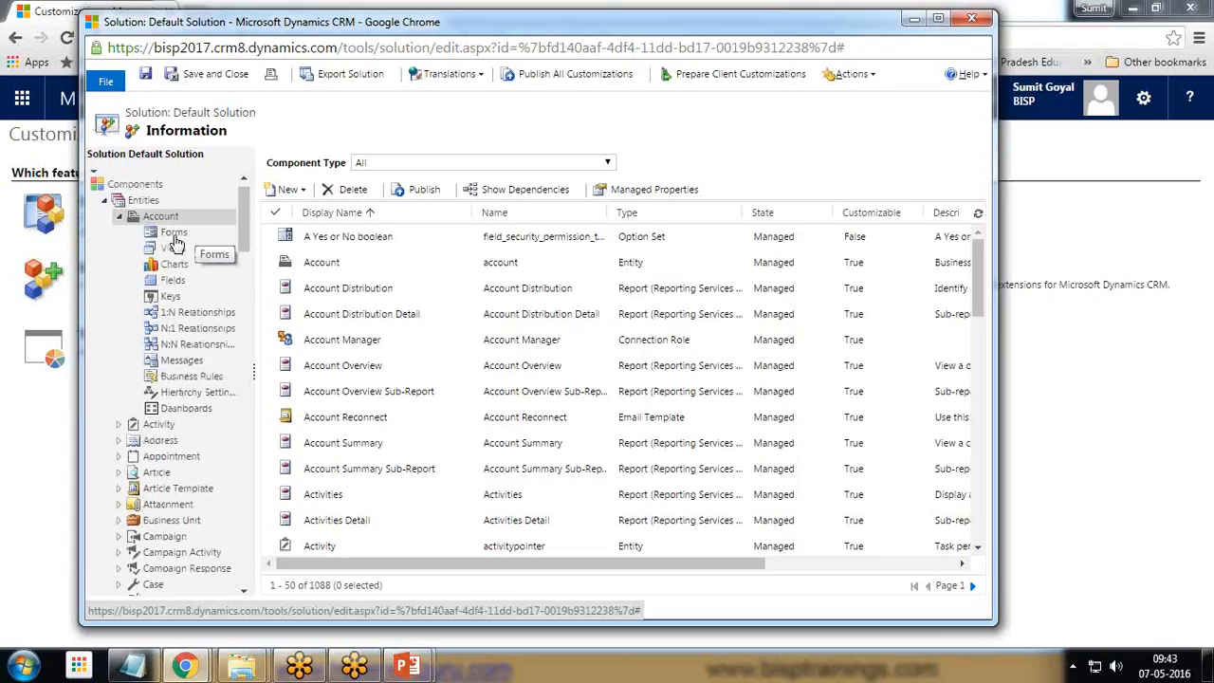
pyautogui.click(174, 239)
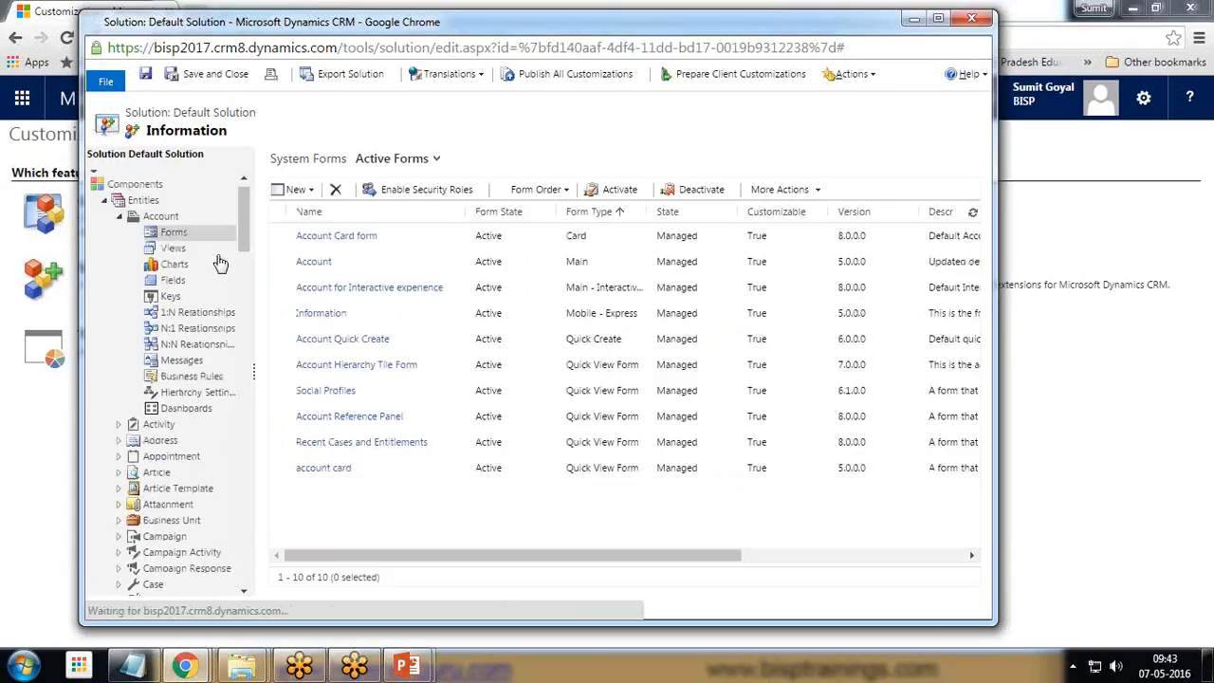
pyautogui.click(310, 269)
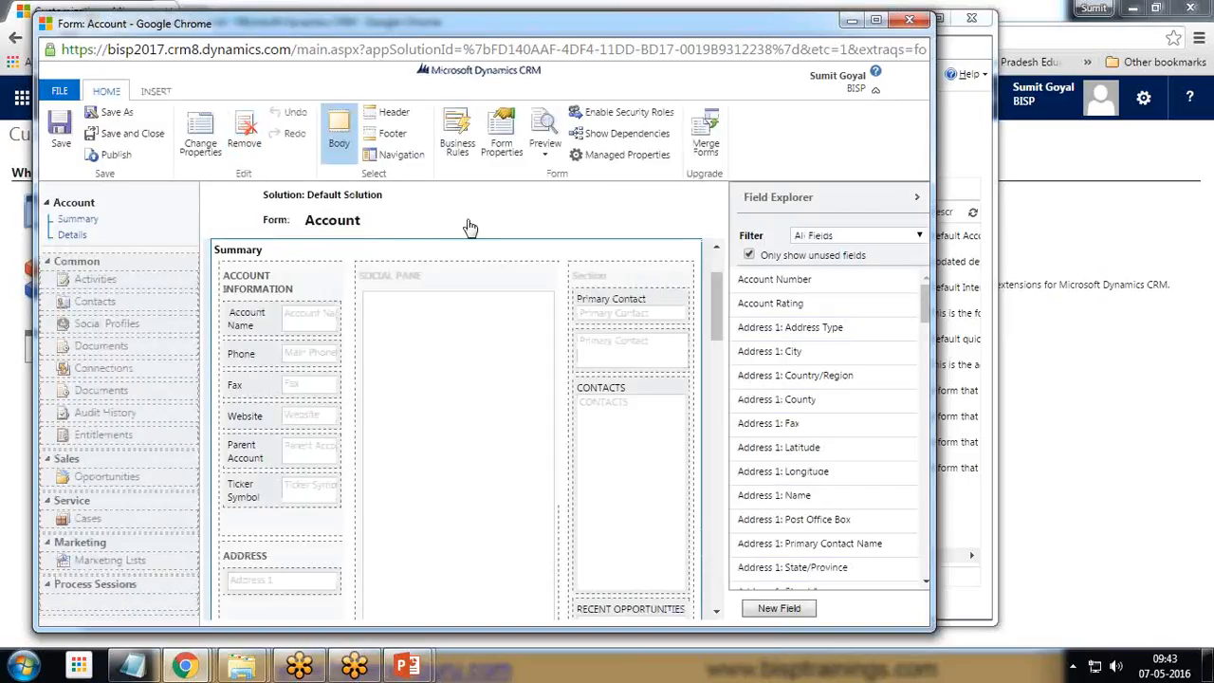
# - Insert a one-column tab between the Summary and Details tabs of the Account form
pyautogui.click(156, 93)
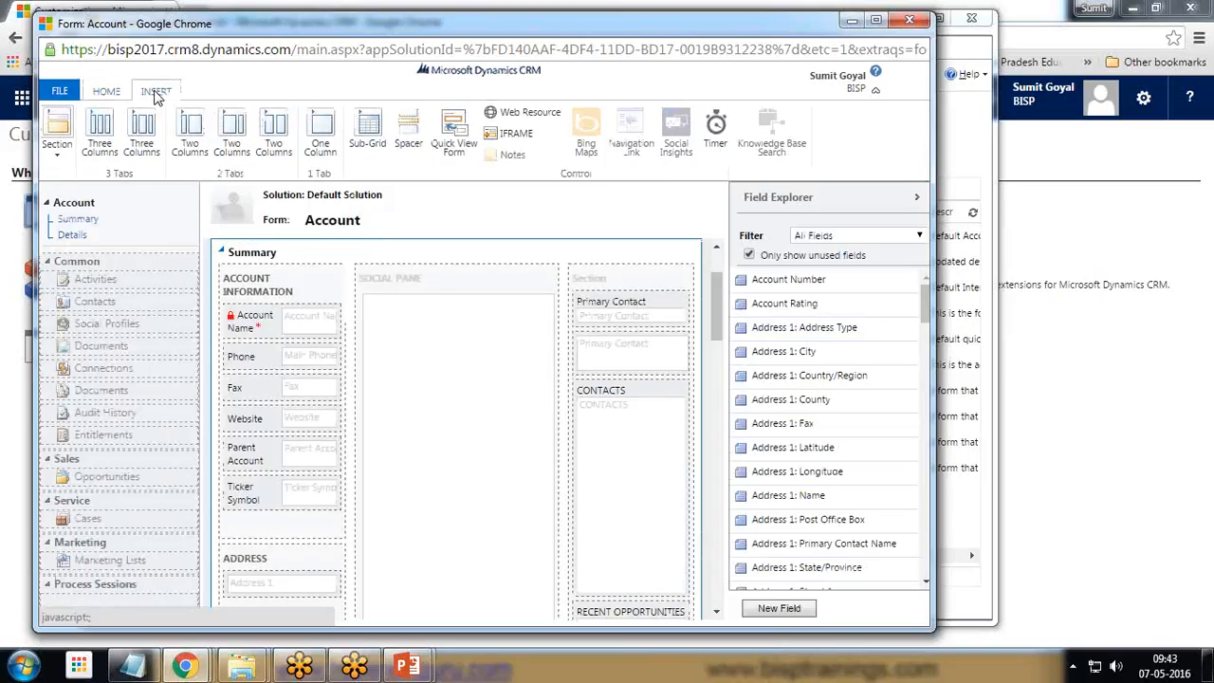
pyautogui.click(320, 133)
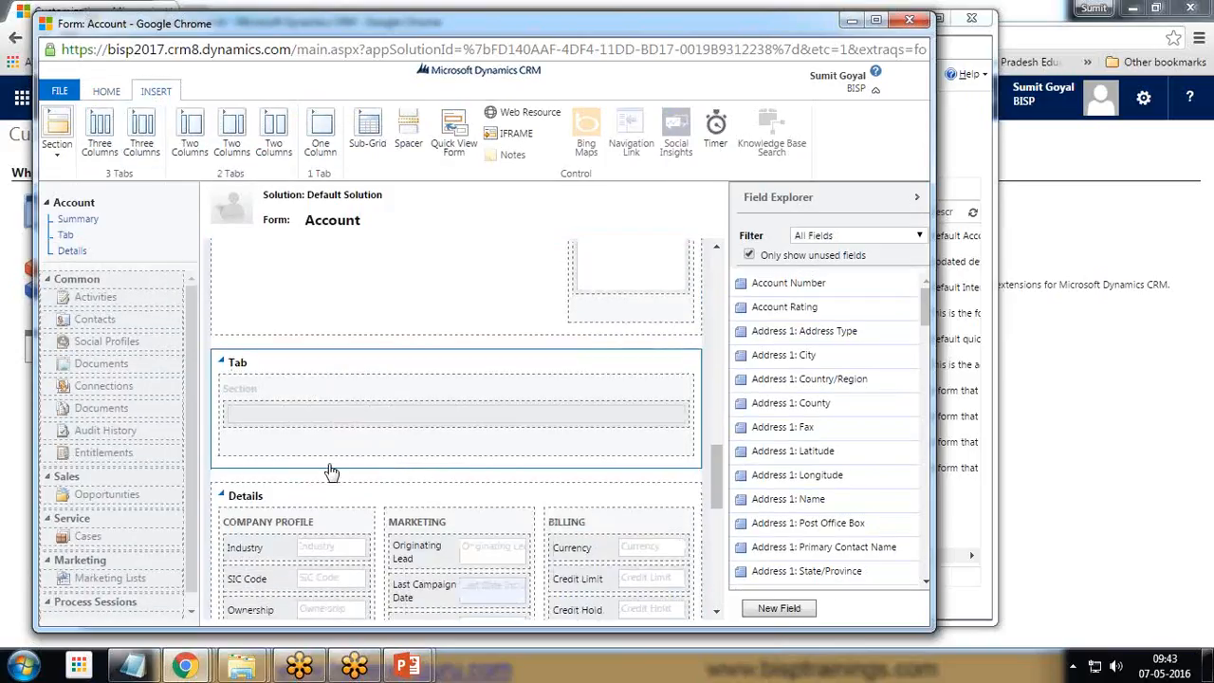
pyautogui.scroll(-1, 331, 472)
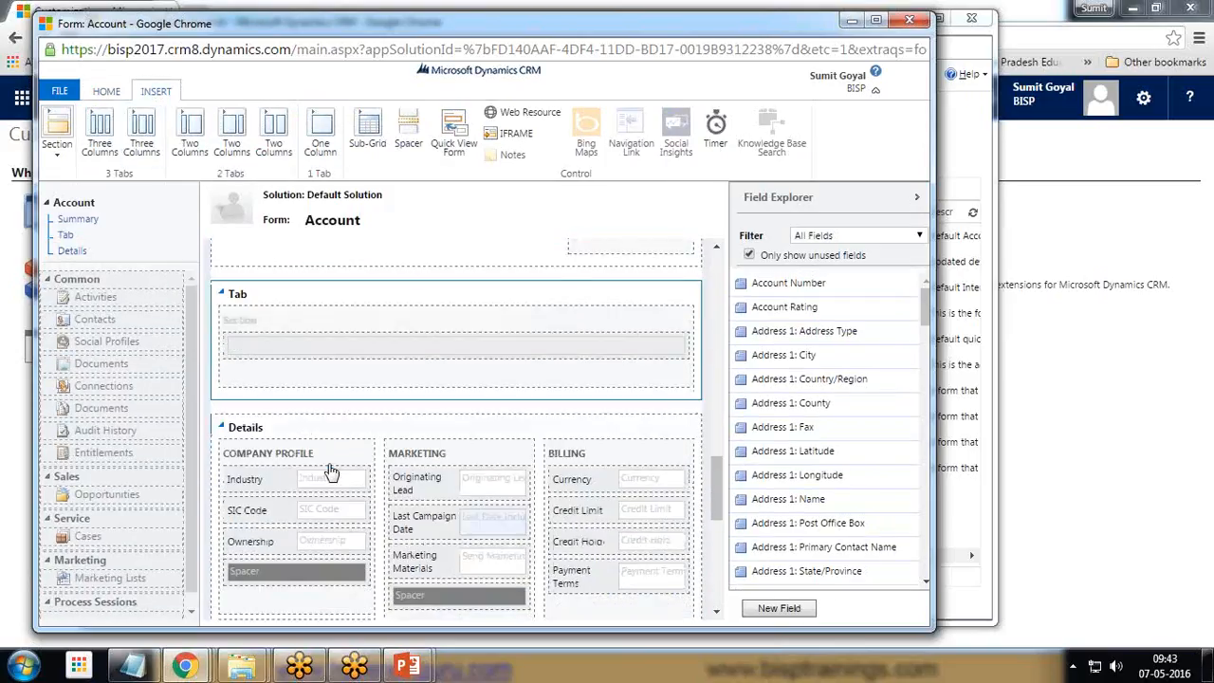
# - Add an IFRAME named OverviewReport with URL about:blank to the new tab's section, with cross-frame scripting restriction turned off
pyautogui.click(512, 137)
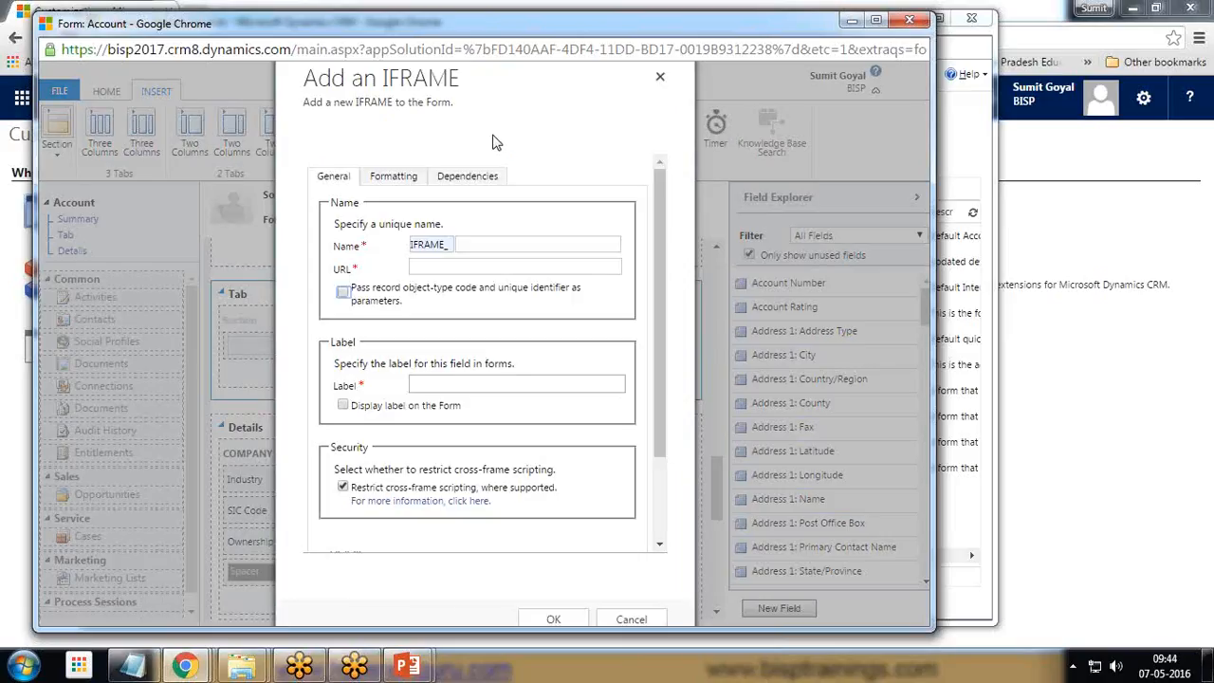
pyautogui.write('OverviewReport')
pyautogui.press('Tab')
pyautogui.write('about:blank')
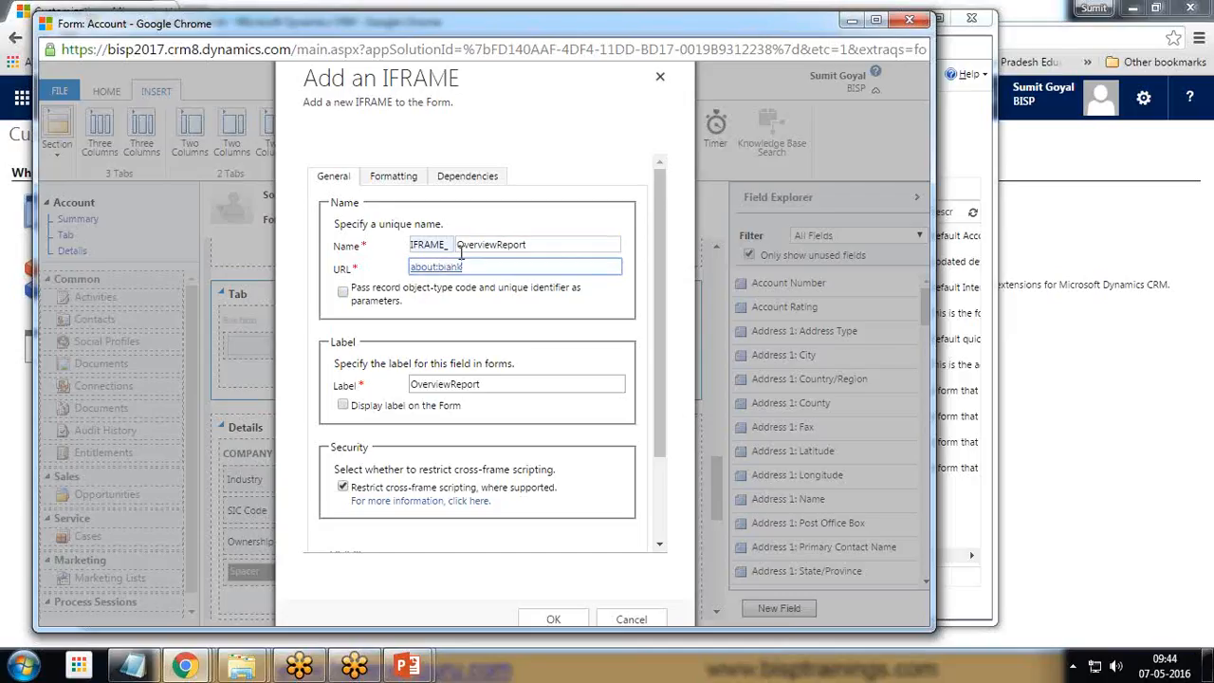
pyautogui.click(343, 488)
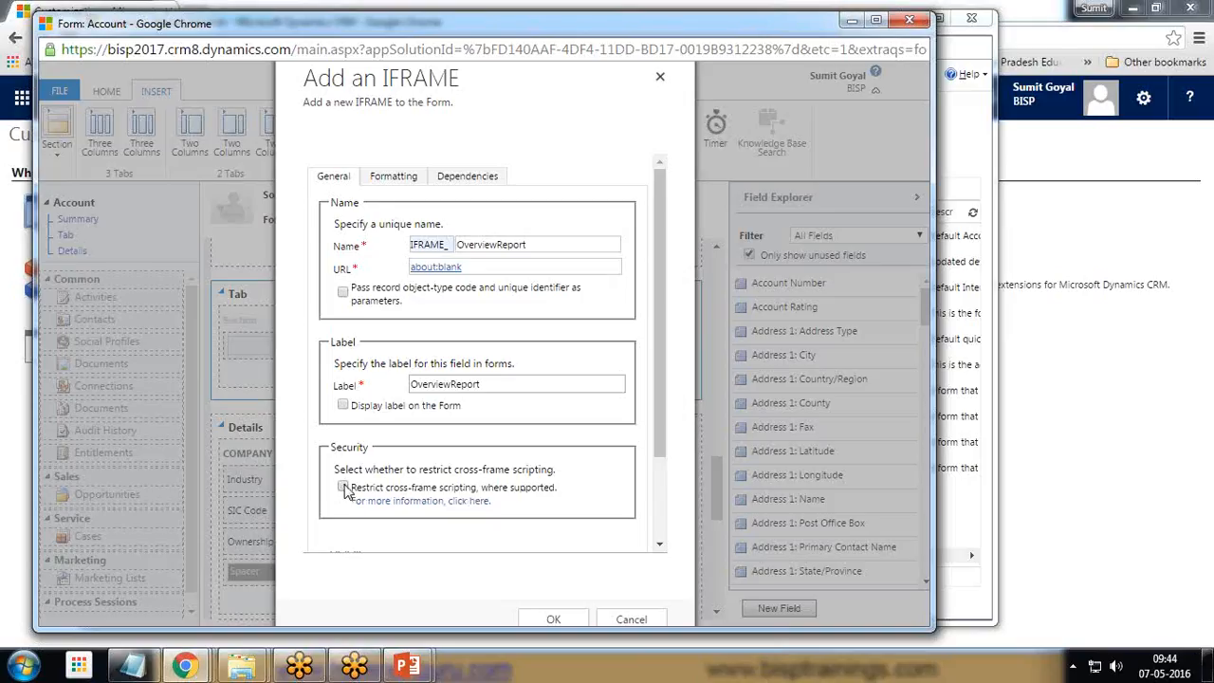
pyautogui.click(554, 618)
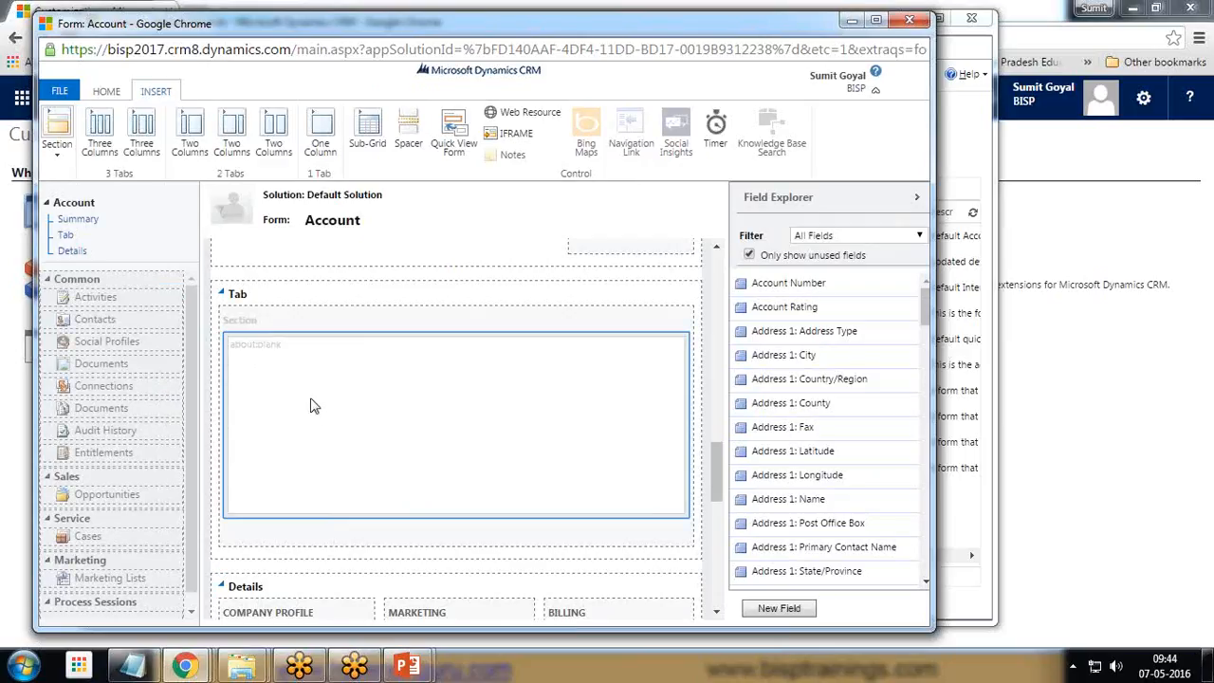
# - Set the OverviewReport IFRAME to 15 rows with automatic expansion to available space, then save and close the Account form
pyautogui.click(106, 91)
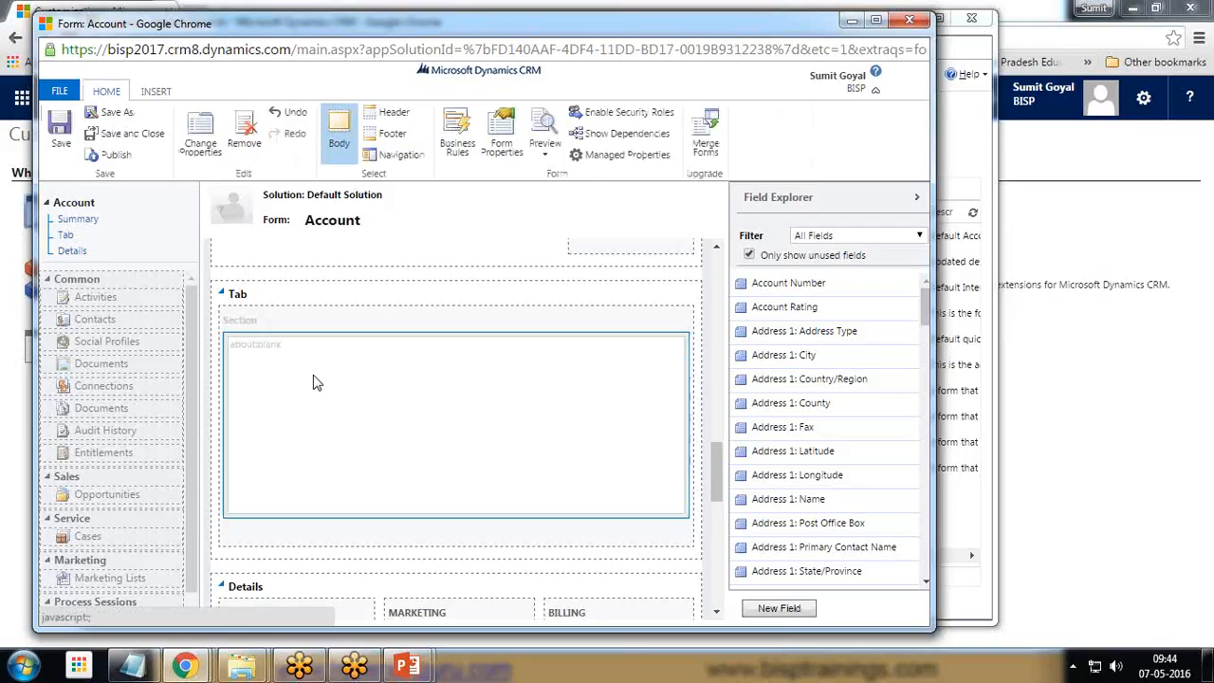
pyautogui.click(200, 133)
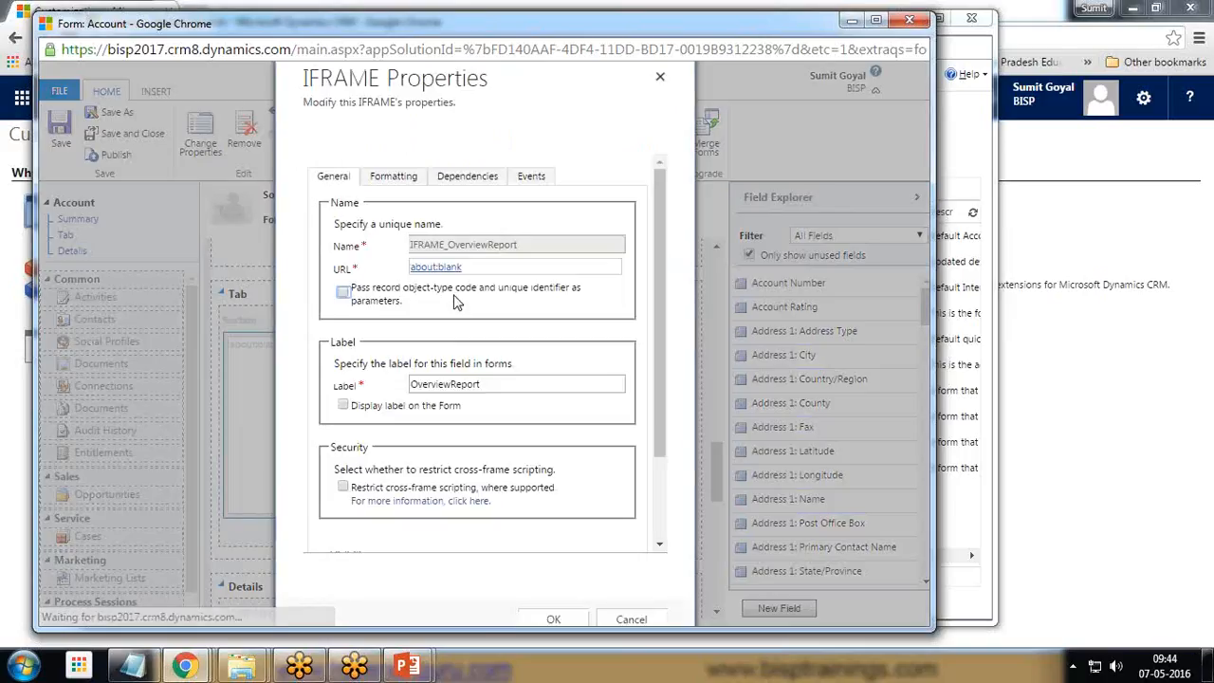
pyautogui.click(405, 178)
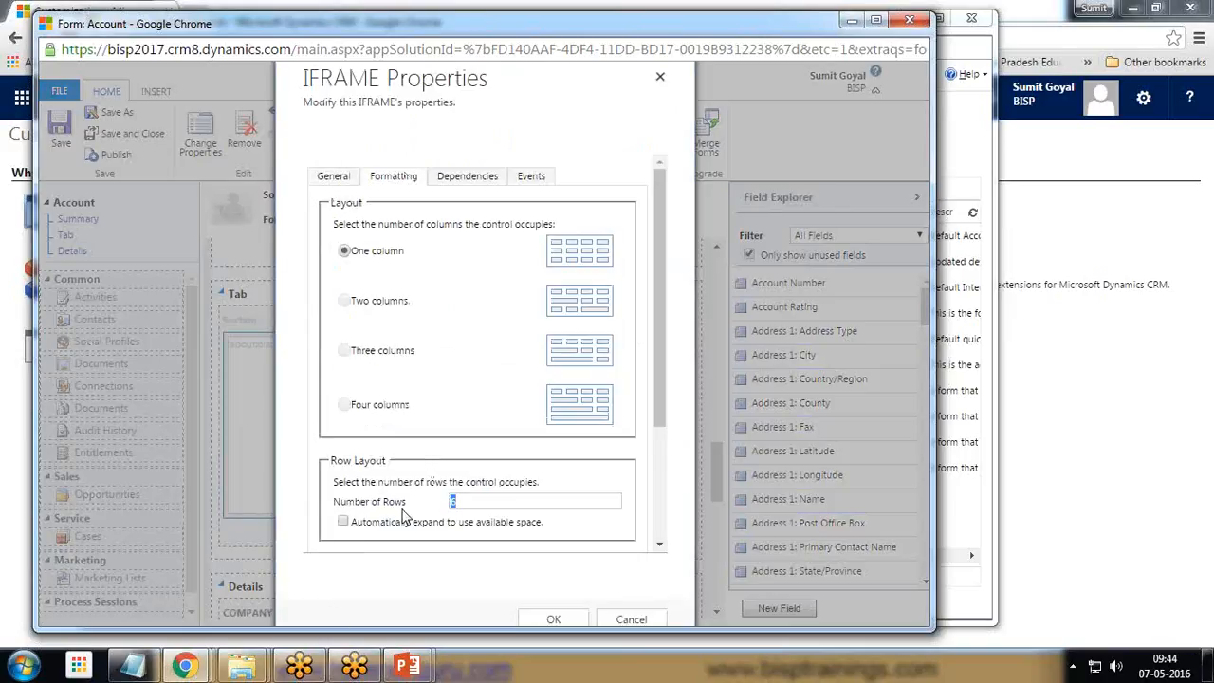
pyautogui.write('15')
pyautogui.click(343, 521)
pyautogui.click(553, 619)
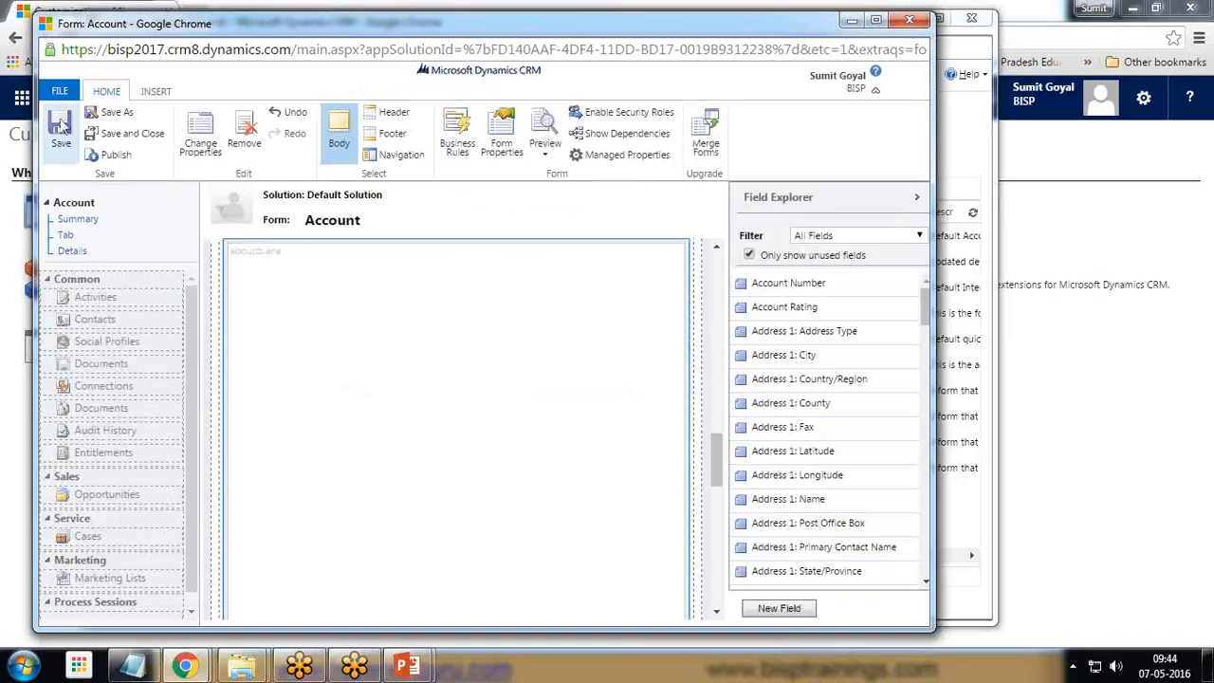
pyautogui.click(129, 138)
# - Go to the default solution's web resources and start a new web resource
pyautogui.click(120, 217)
pyautogui.click(106, 202)
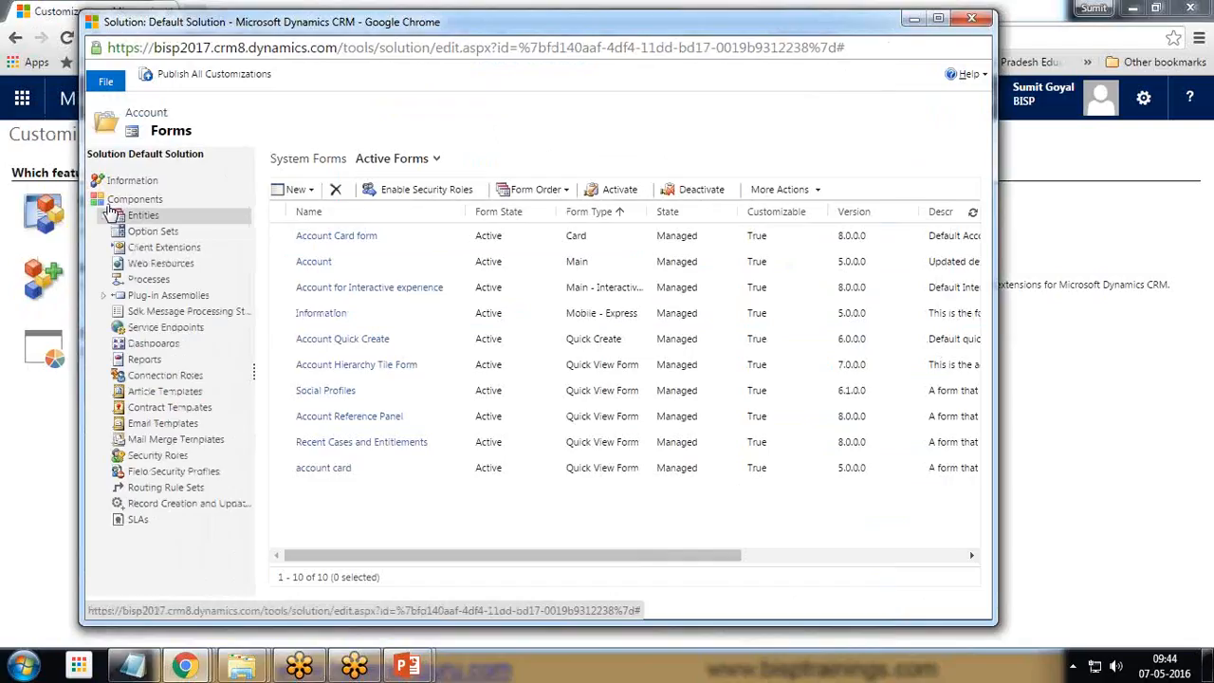
pyautogui.click(161, 265)
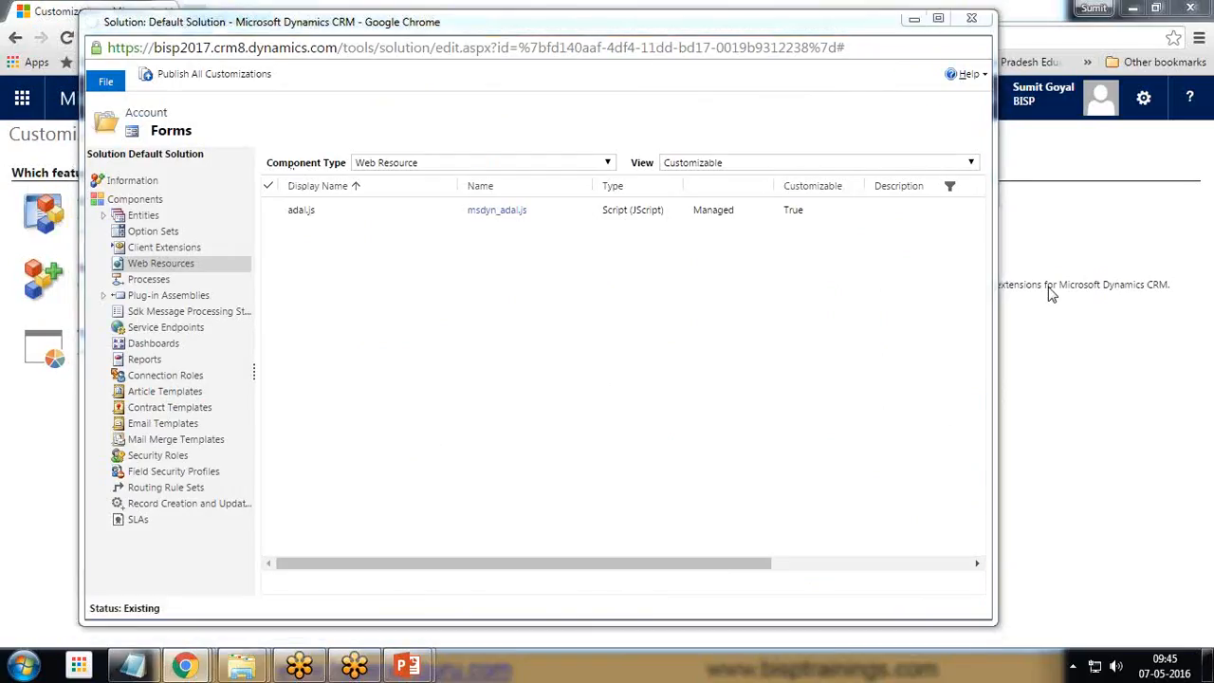
pyautogui.click(284, 192)
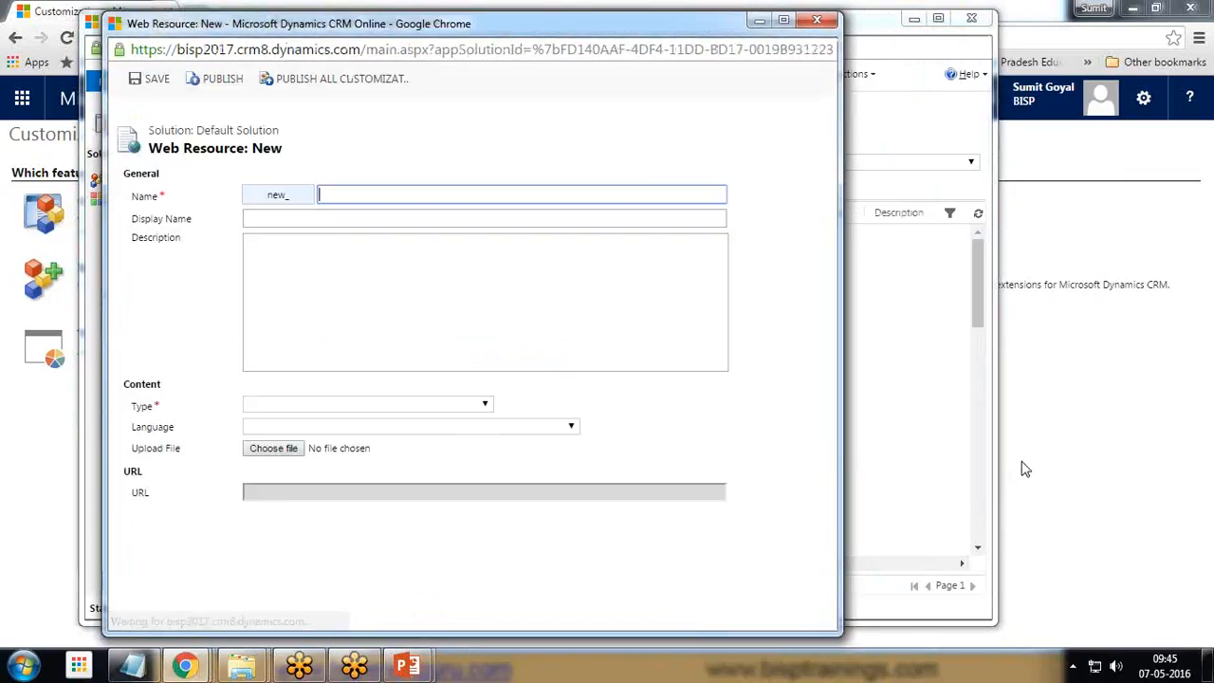
# - Name the web resource showreport after the new_ prefix and give it the display name Show report
pyautogui.write('s')
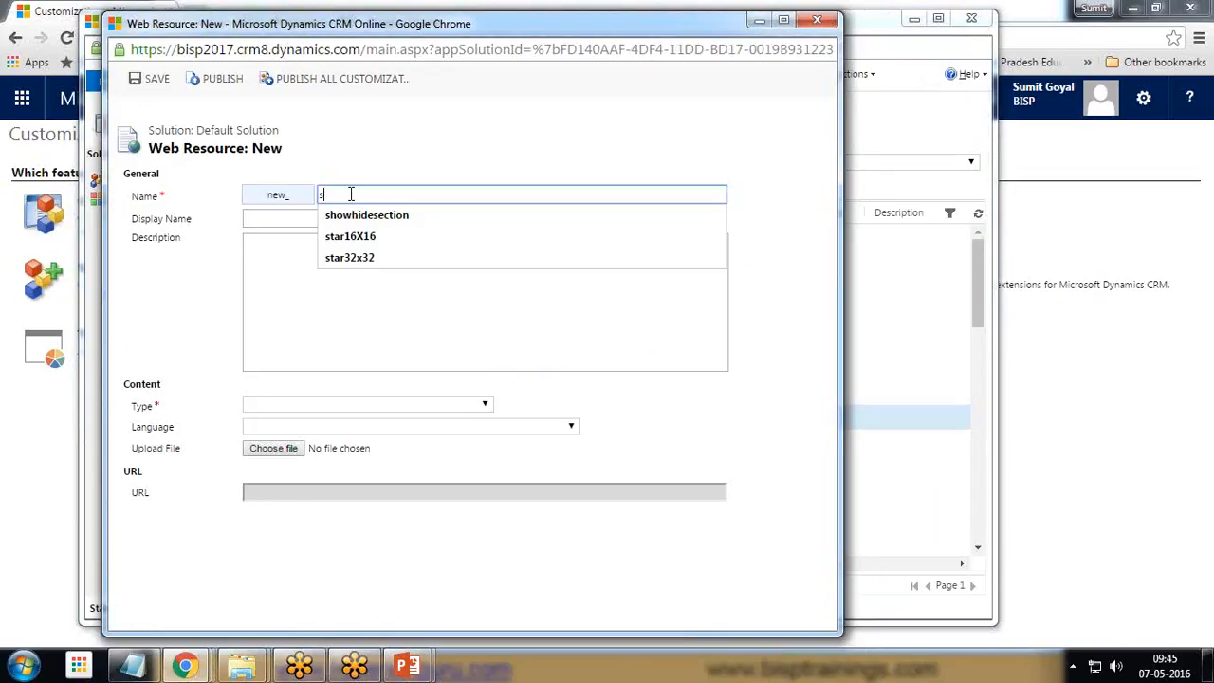
pyautogui.write('howRepo')
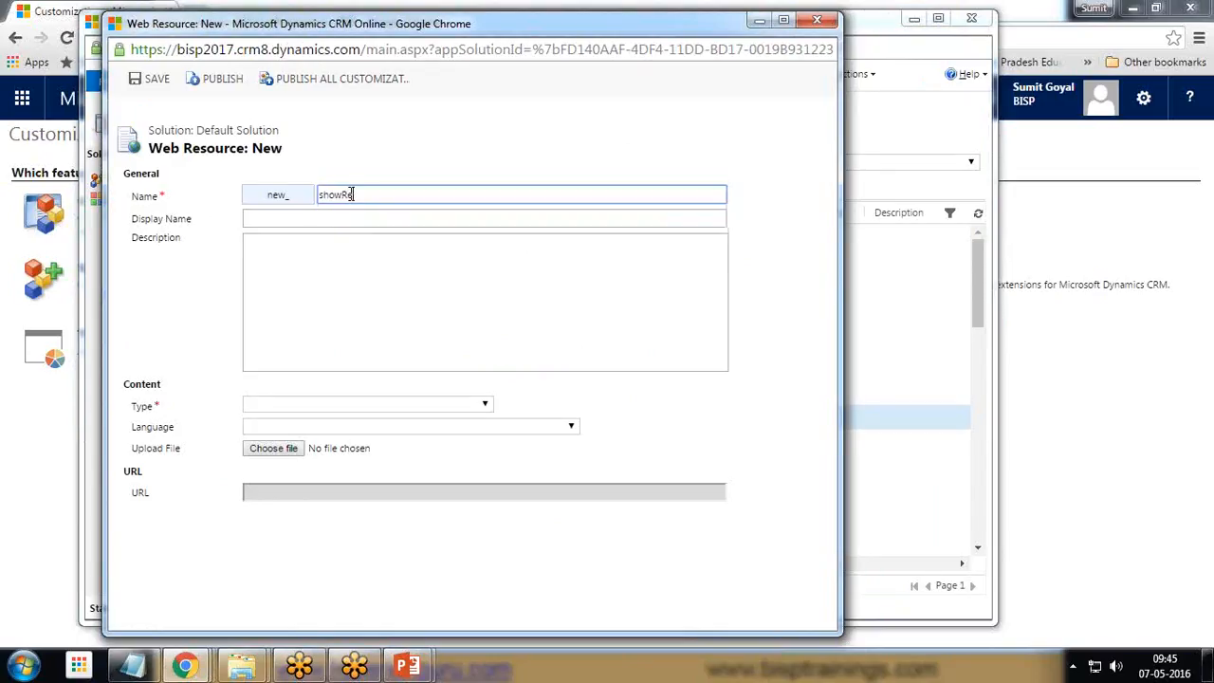
pyautogui.press('BackSpace')
pyautogui.press('BackSpace')
pyautogui.press('BackSpace')
pyautogui.press('BackSpace')
pyautogui.press('BackSpace')
pyautogui.press('BackSpace')
pyautogui.press('BackSpace')
pyautogui.press('BackSpace')
pyautogui.write('showreport')
pyautogui.press('Tab')
pyautogui.write('Show report')
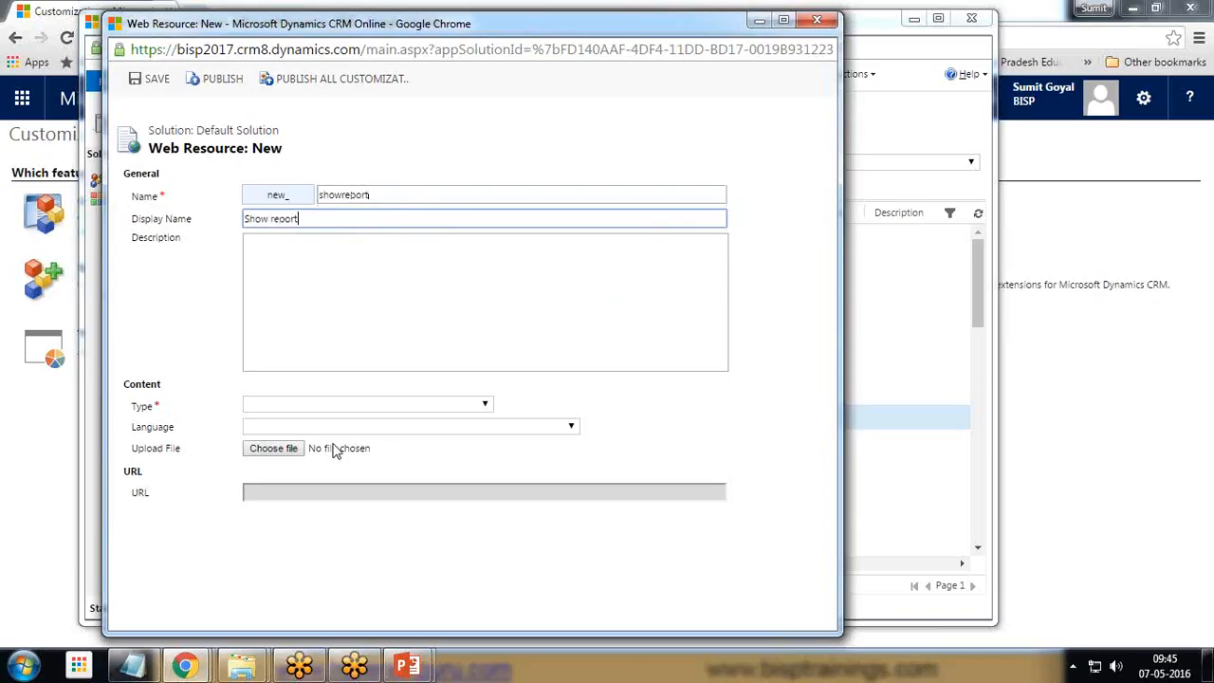
# - Set the web resource's type to Script (JScript) and open its source code in the text editor
pyautogui.click(294, 405)
pyautogui.click(311, 462)
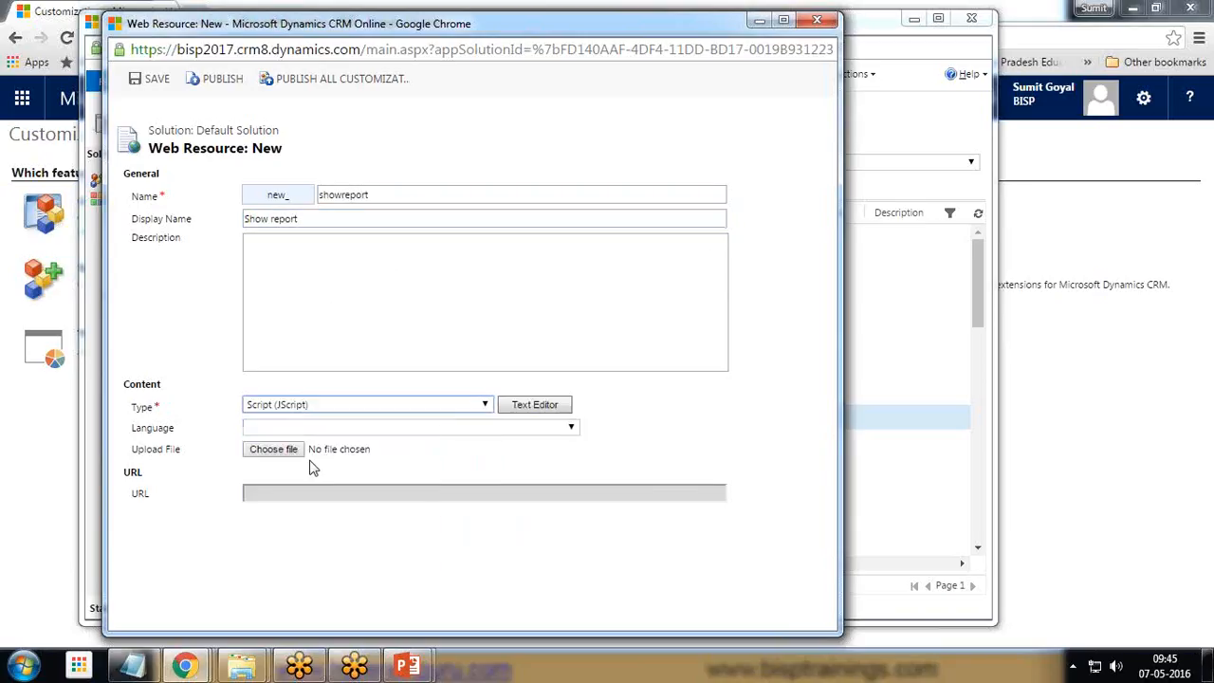
pyautogui.click(314, 408)
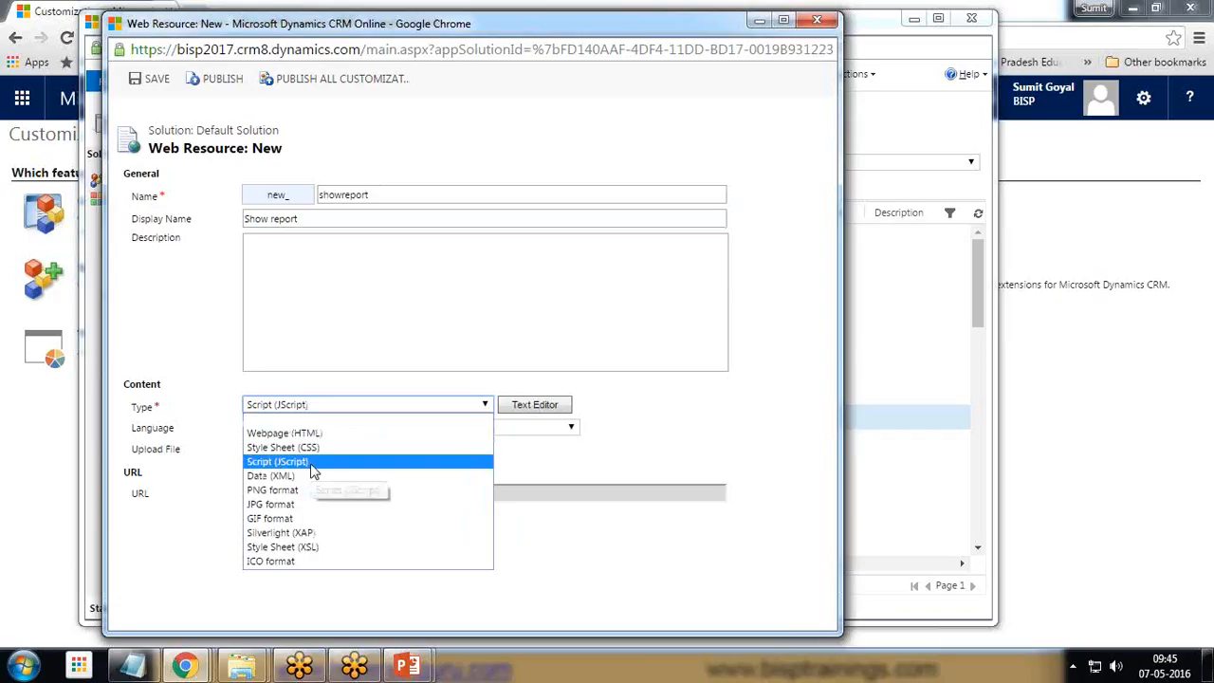
pyautogui.click(301, 462)
pyautogui.click(276, 449)
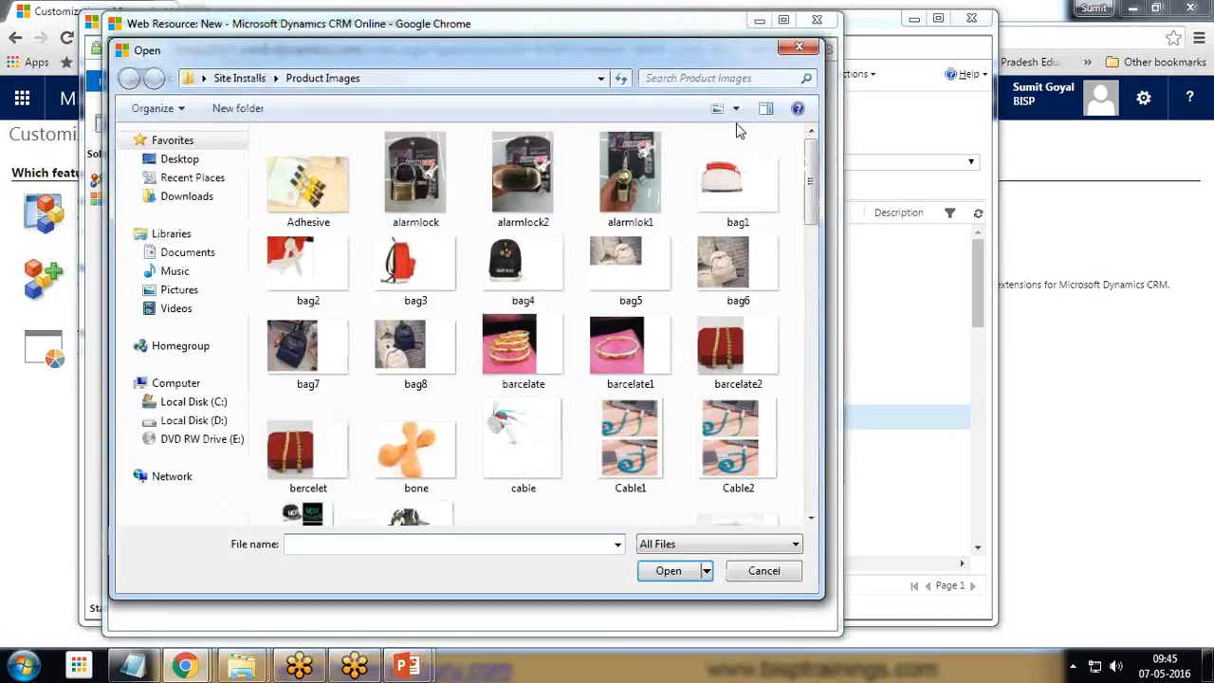
pyautogui.click(786, 49)
pyautogui.click(323, 431)
pyautogui.click(299, 457)
pyautogui.click(557, 410)
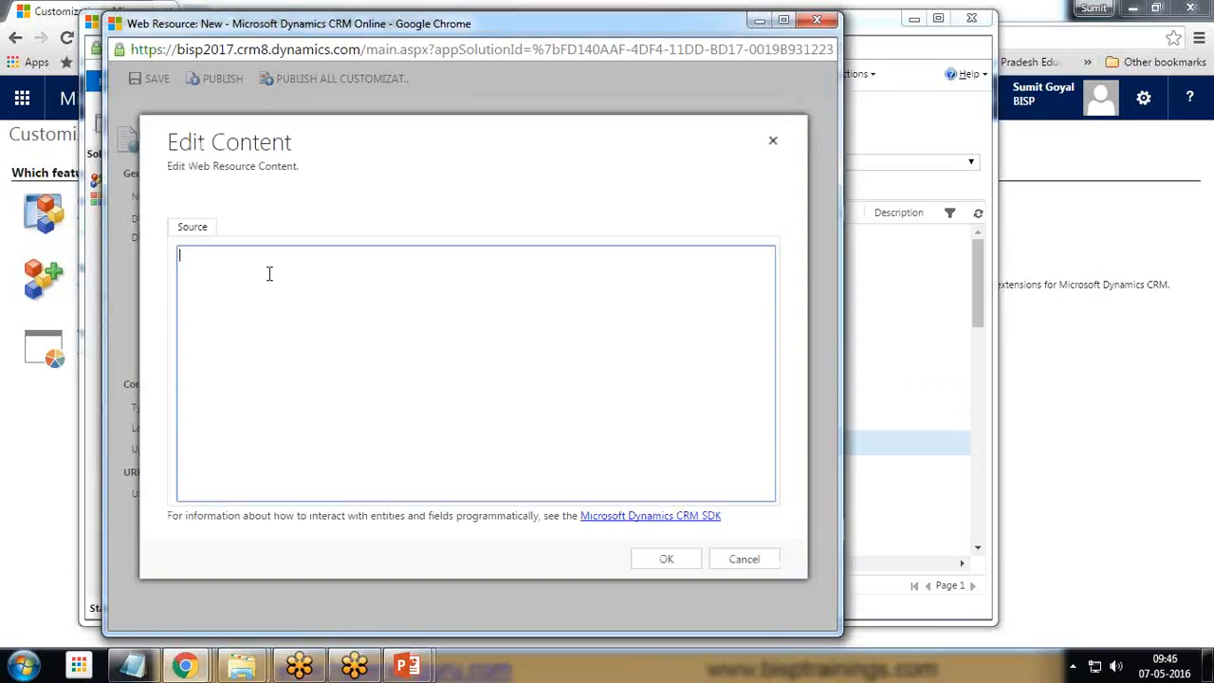
# - Begin the script source with the keyword function, then enlarge the editor window and its zoom to 175%
pyautogui.write('nction')
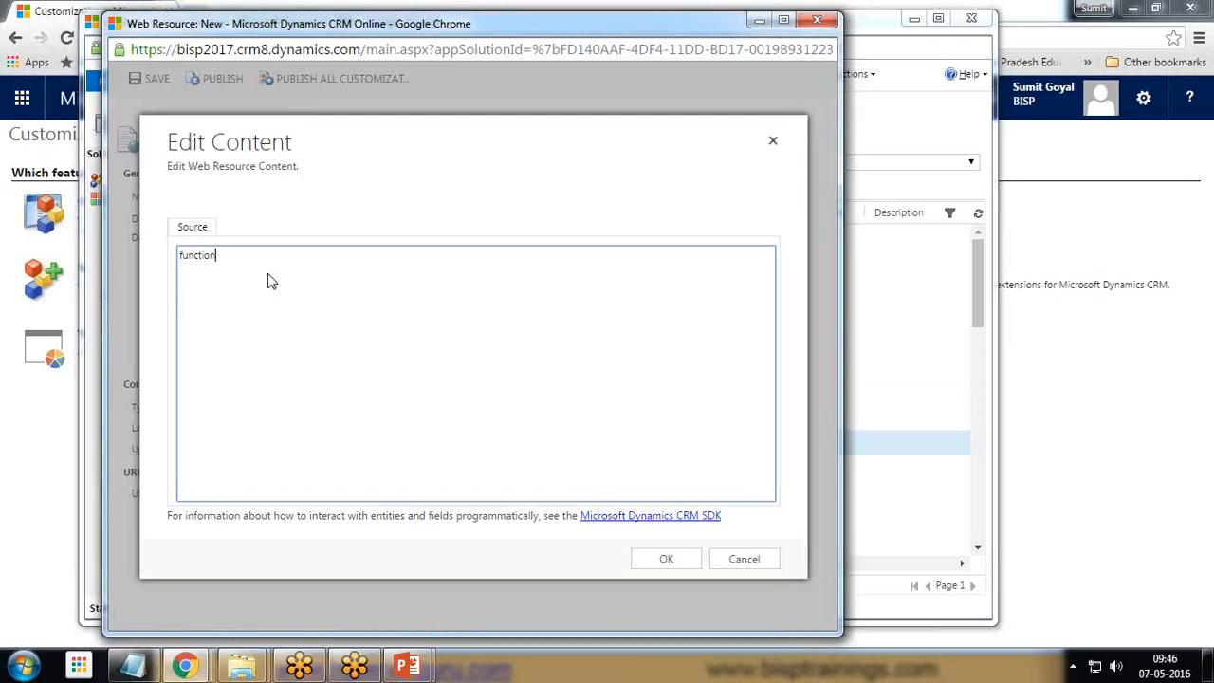
pyautogui.click(783, 23)
pyautogui.hotkey('ctrl', '+')
pyautogui.hotkey('ctrl', '+')
pyautogui.hotkey('ctrl', '+')
pyautogui.hotkey('ctrl', '+')
pyautogui.hotkey('ctrl', '+')
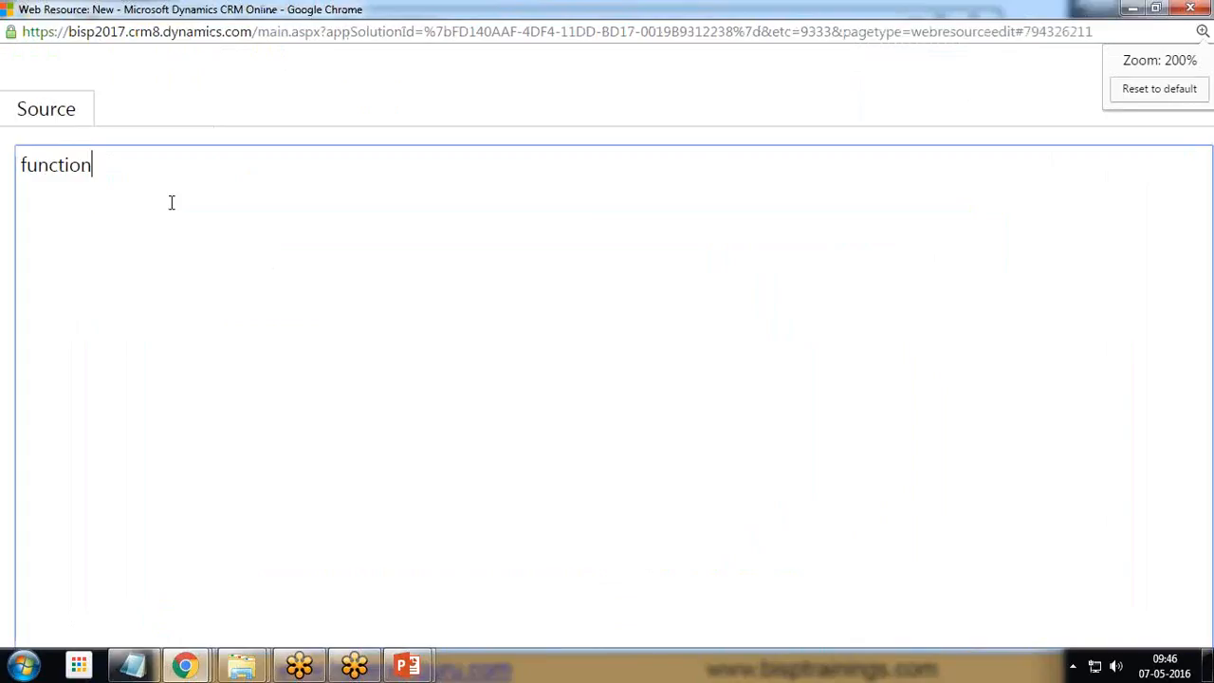
pyautogui.hotkey('ctrl', '-')
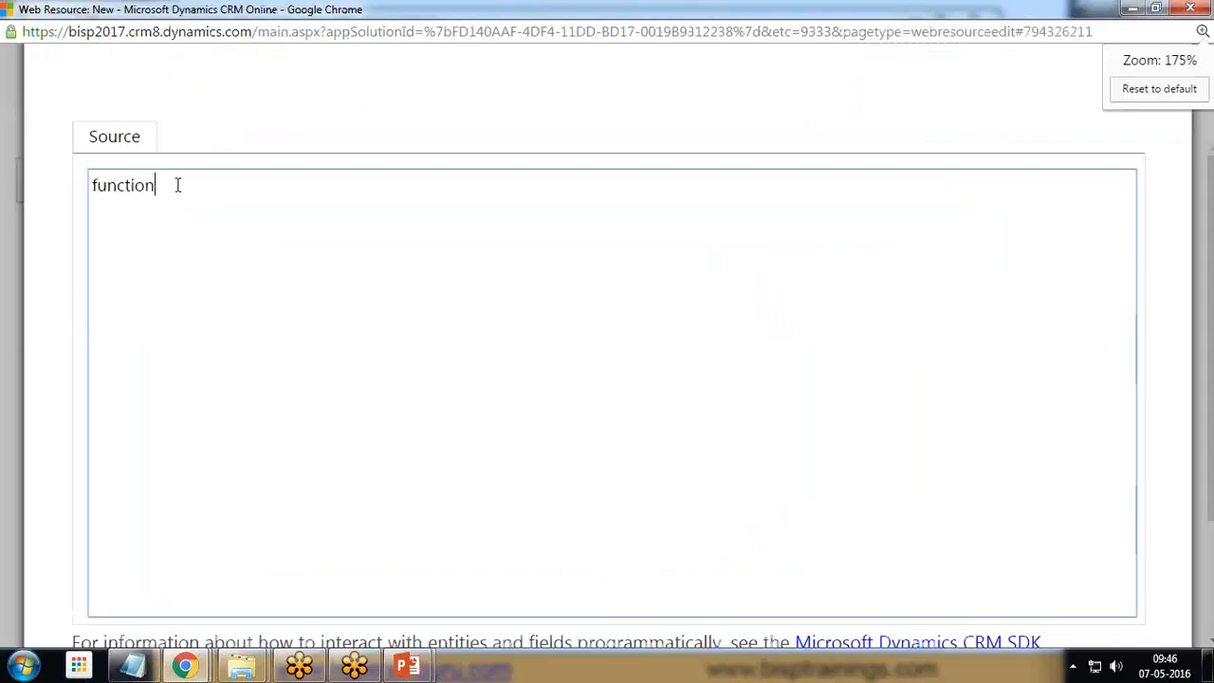
pyautogui.write('showReport')
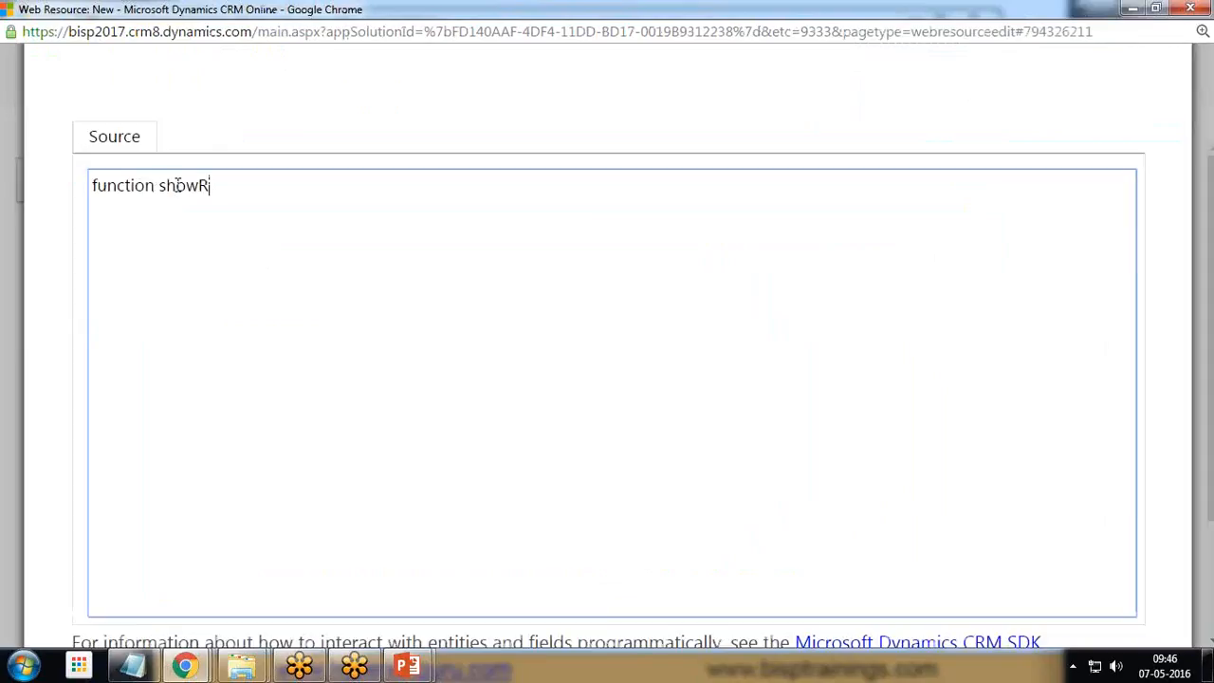
pyautogui.press('BackSpace')
pyautogui.press('BackSpace')
pyautogui.press('BackSpace')
pyautogui.press('BackSpace')
pyautogui.press('BackSpace')
pyautogui.press('BackSpace')
pyautogui.press('BackSpace')
pyautogui.press('BackSpace')
pyautogui.press('BackSpace')
pyautogui.press('BackSpace')
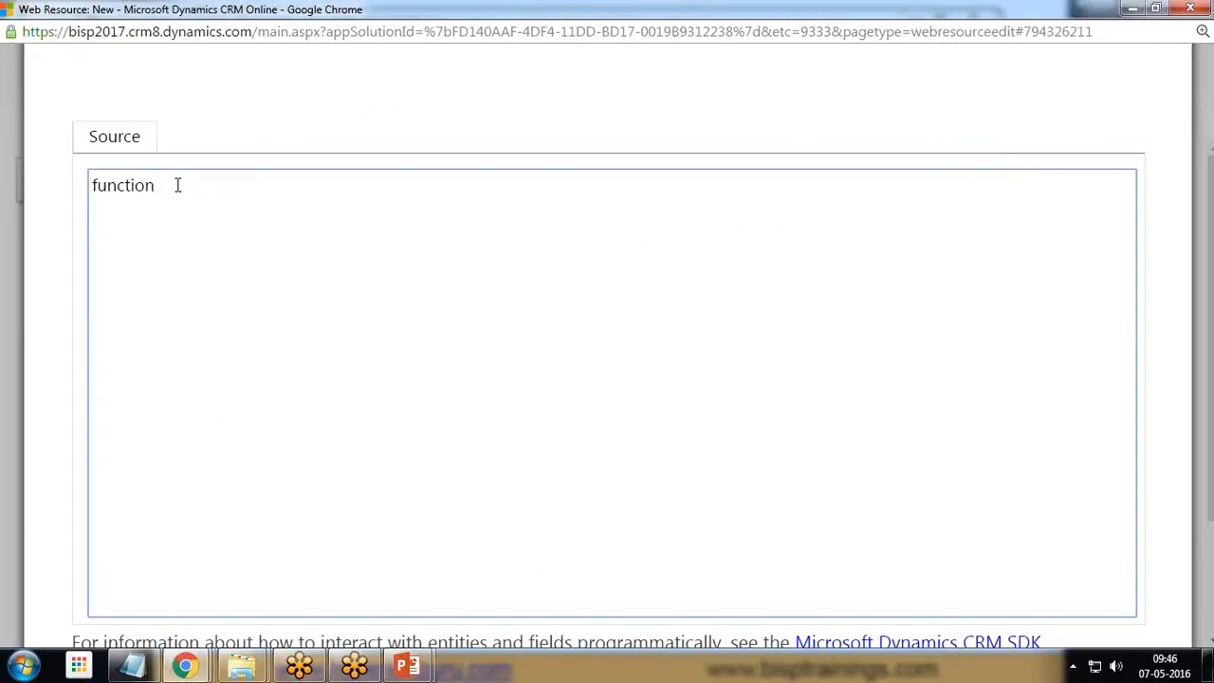
# - Name the function displayReport() and add its opening and closing braces with an empty line between them
pyautogui.write('displayReport()')
pyautogui.press('Return')
pyautogui.write('}')
pyautogui.press('Up')
pyautogui.press('Return')
# - Inside displayReport, declare iframeObject as Xrm.Page.getControl("IFRAME_OverviewReport");
pyautogui.write('var if')
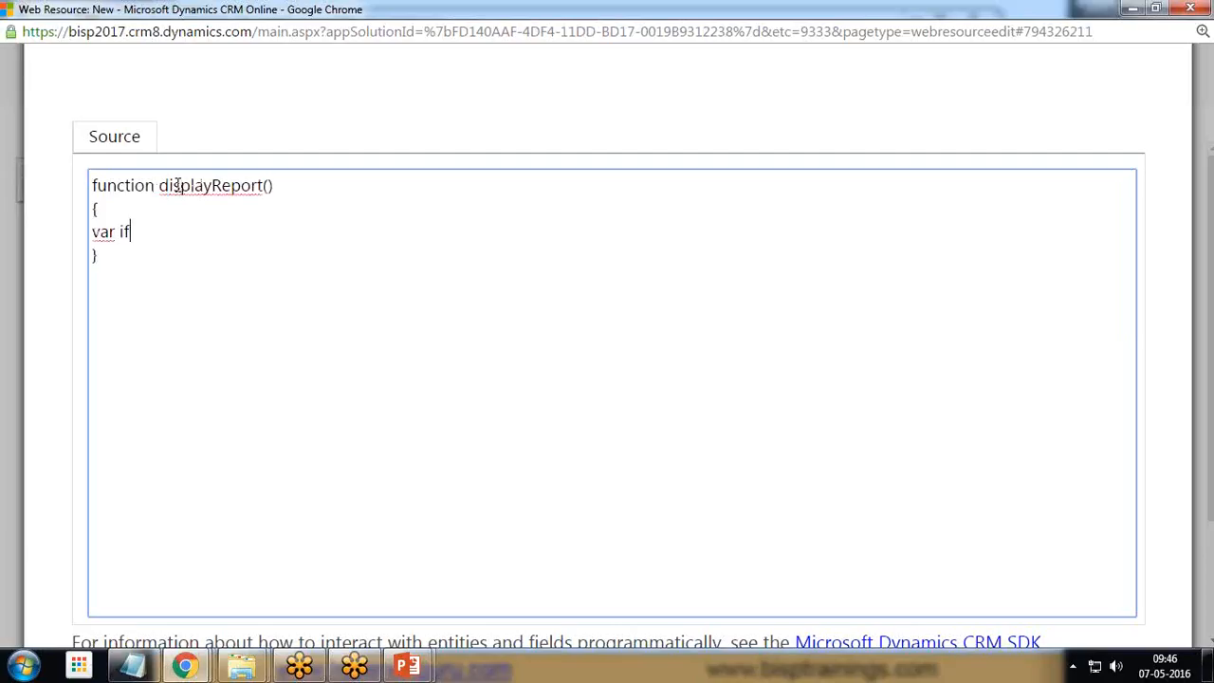
pyautogui.write('rameObject')
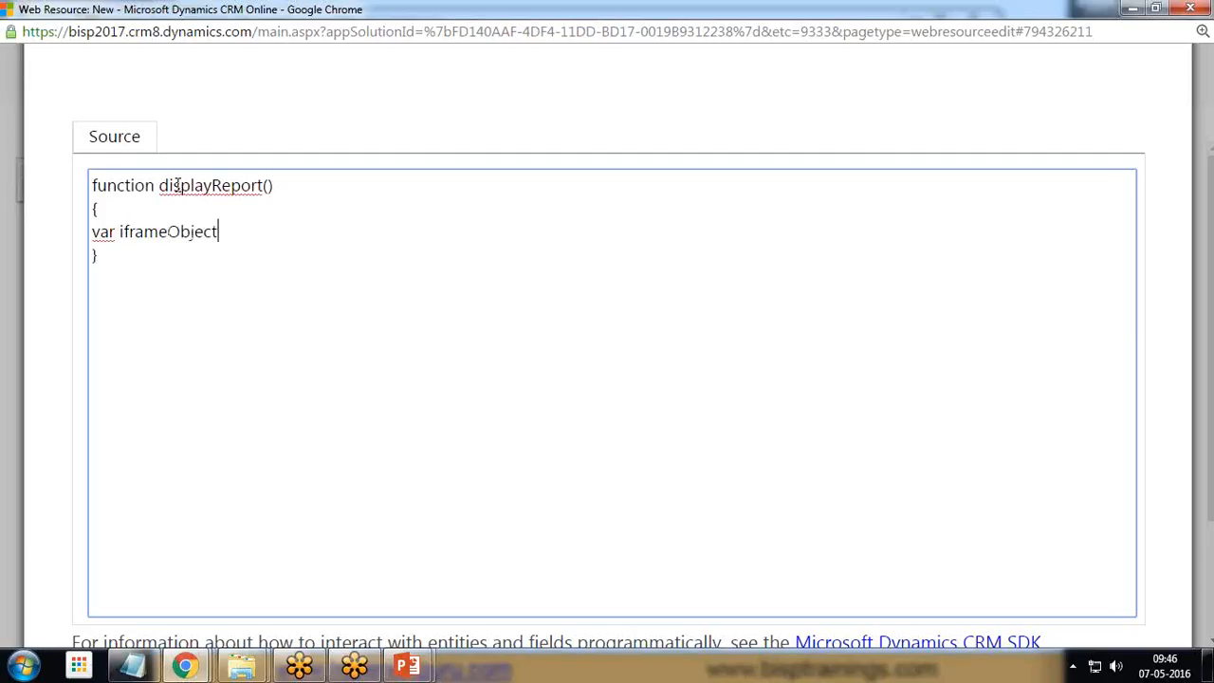
pyautogui.write('=Xrm.')
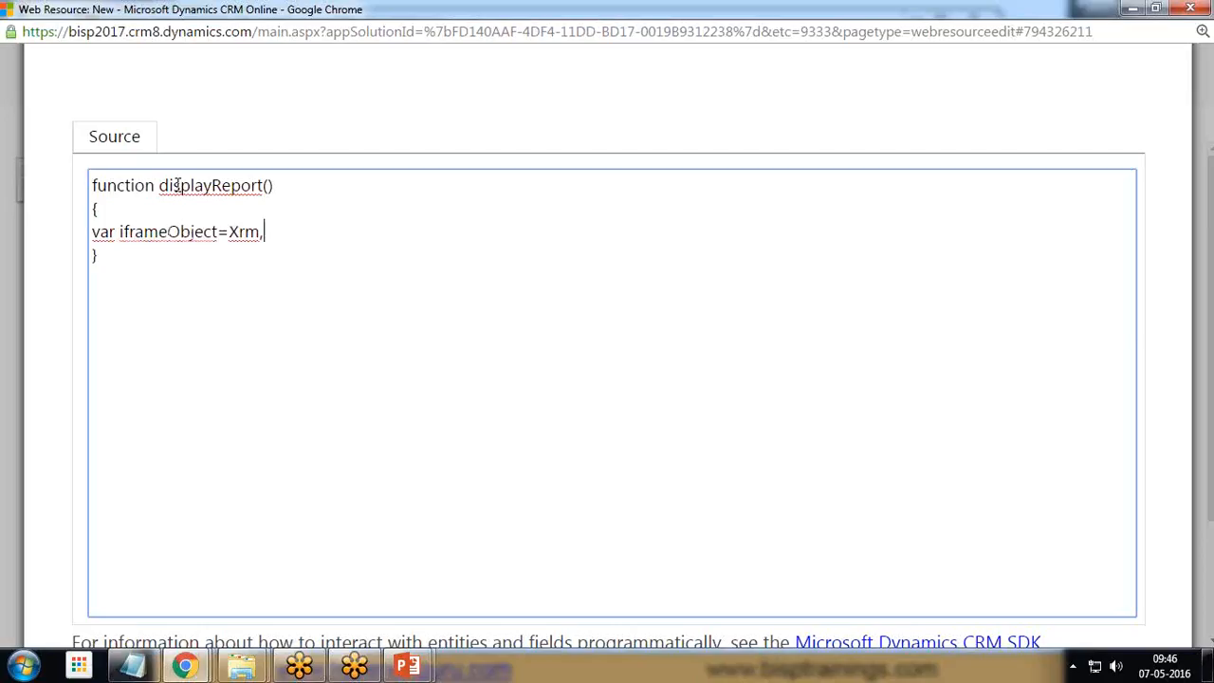
pyautogui.write('Page.getControl("");')
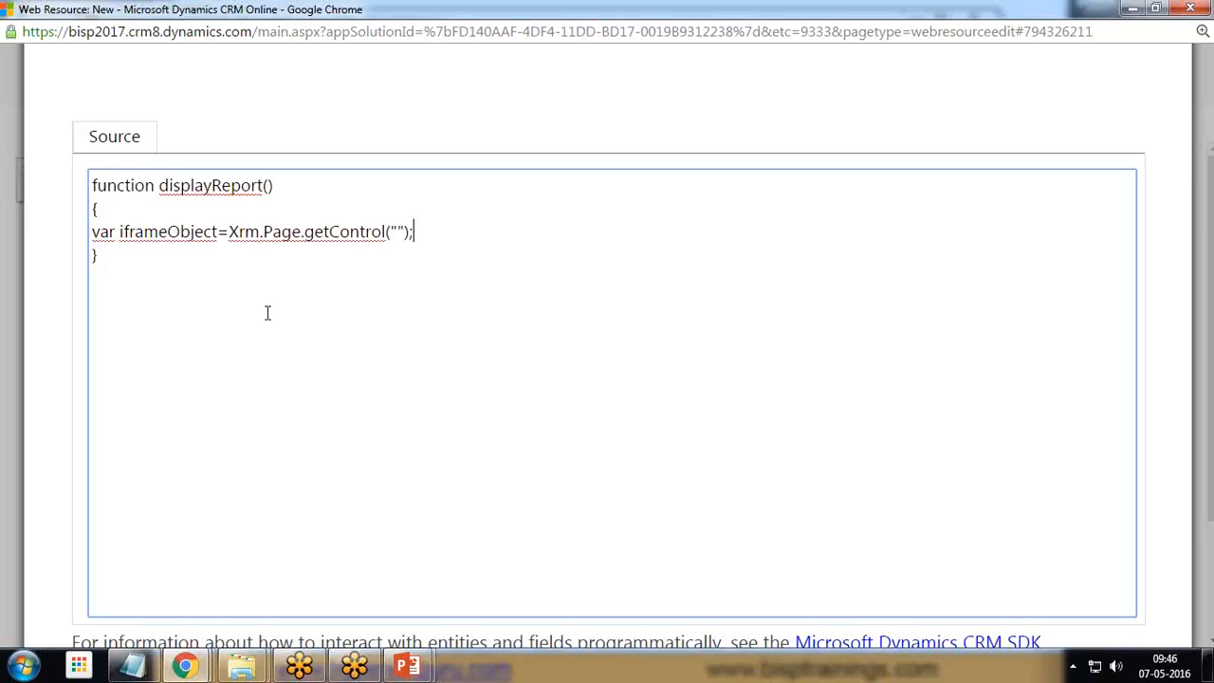
pyautogui.click(400, 231)
pyautogui.write('IFRAME')
pyautogui.write('_Overv')
pyautogui.write('ireR')
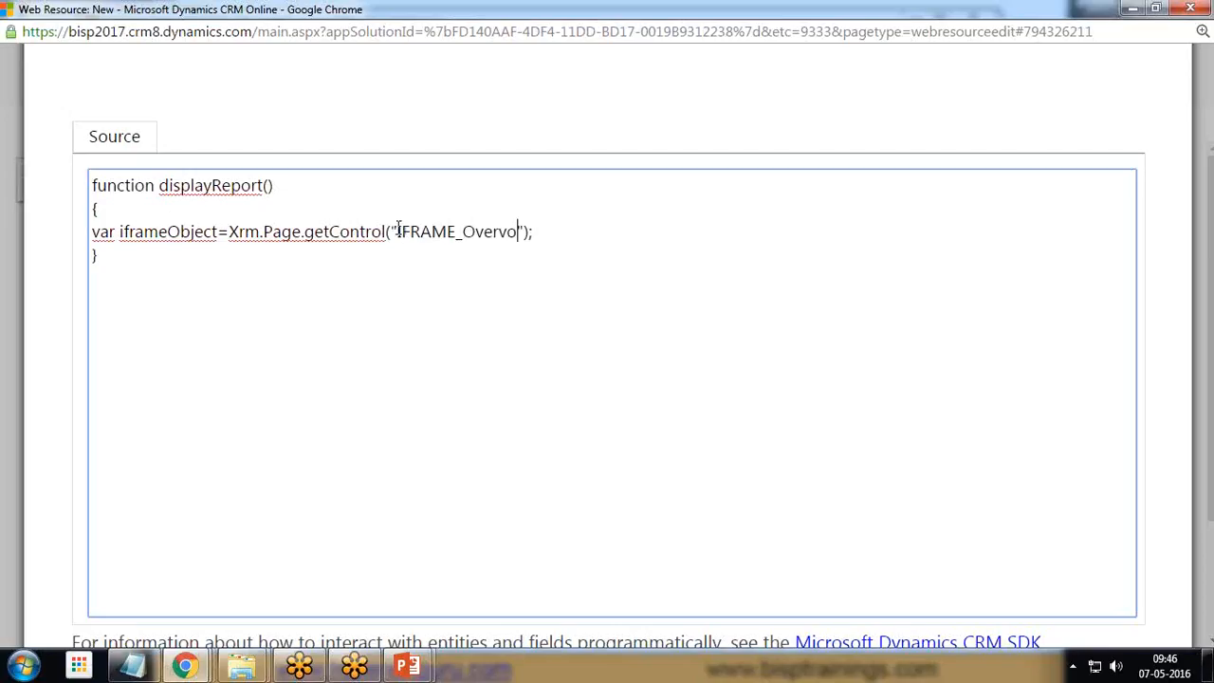
pyautogui.press('BackSpace')
pyautogui.press('BackSpace')
pyautogui.press('BackSpace')
pyautogui.write('ewReport')
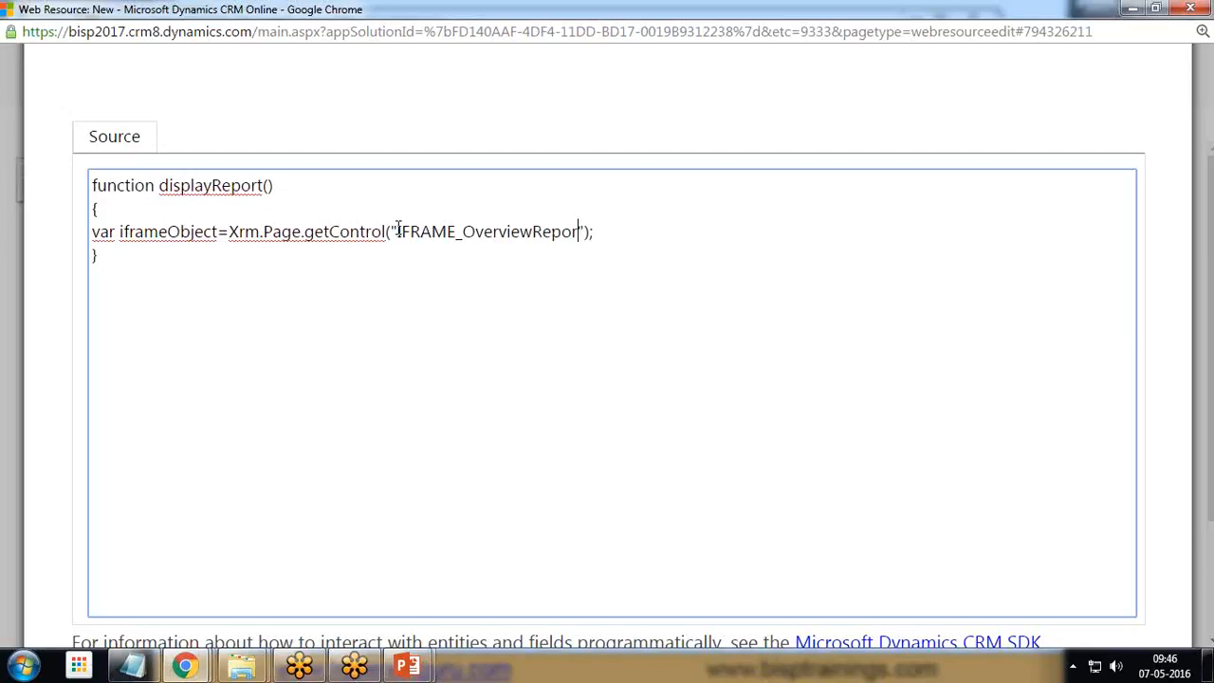
pyautogui.press('End')
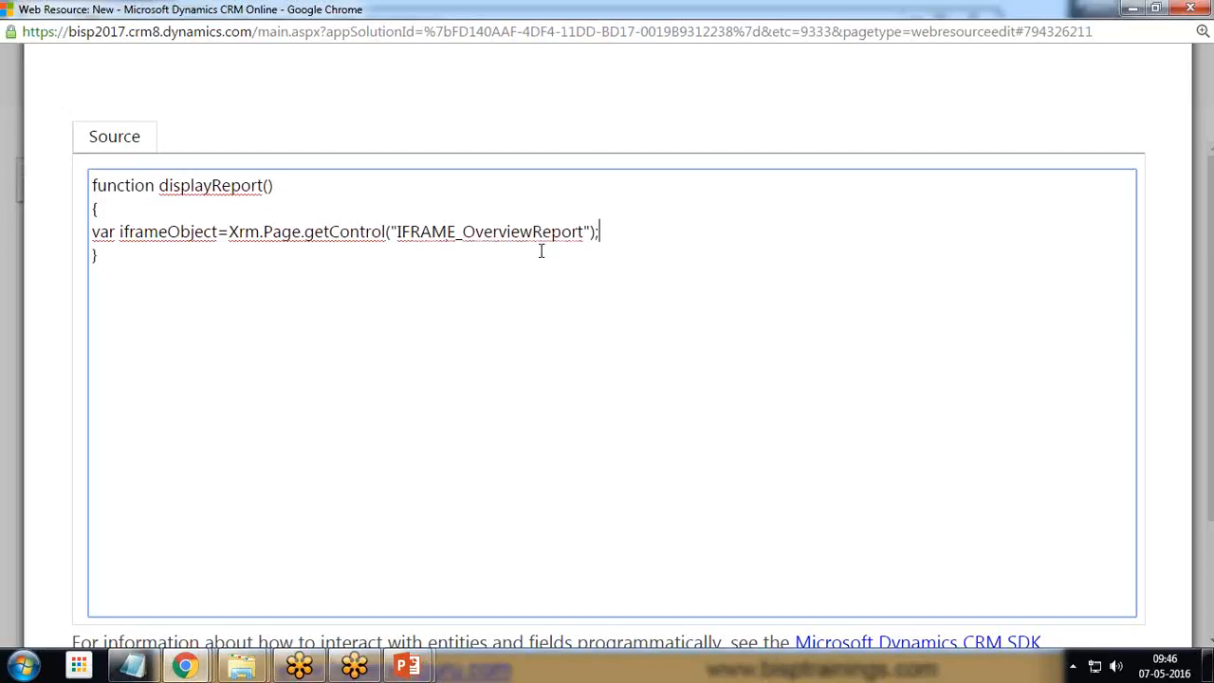
# - Below the iframeObject declaration, add an if(iframeObject!=null) block that declares strURL as an empty string
pyautogui.click(249, 256)
pyautogui.press('Return')
pyautogui.press('Return')
pyautogui.press('Up')
pyautogui.press('Return')
pyautogui.write('if(iframe')
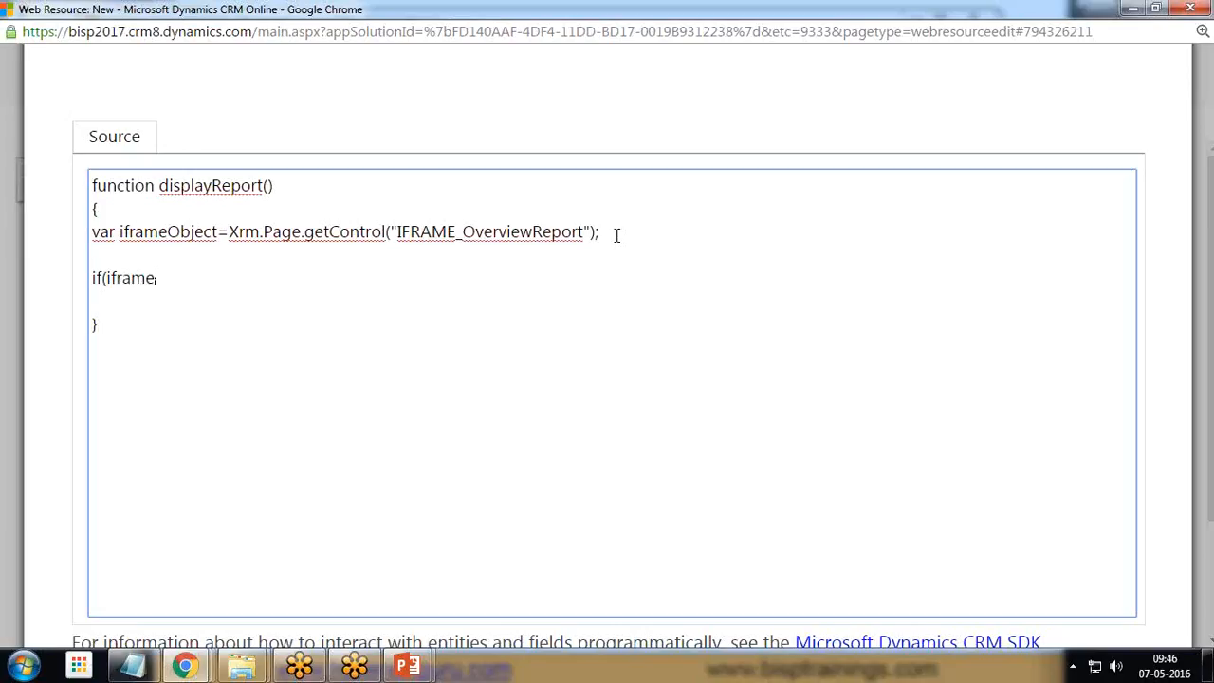
pyautogui.write('Object!=n')
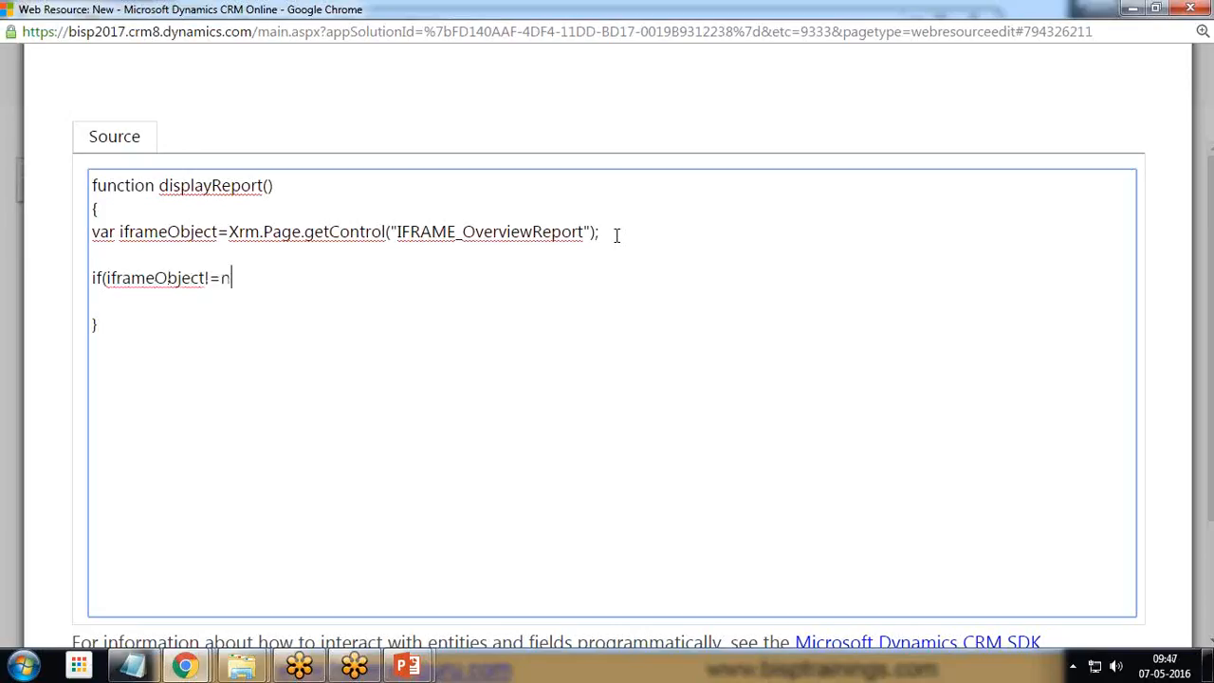
pyautogui.write('ull)')
pyautogui.press('Return')
pyautogui.write('{')
pyautogui.press('Return')
pyautogui.write('}')
pyautogui.press('Left')
pyautogui.press('Left')
pyautogui.press('Return')
pyautogui.write('var strURL')
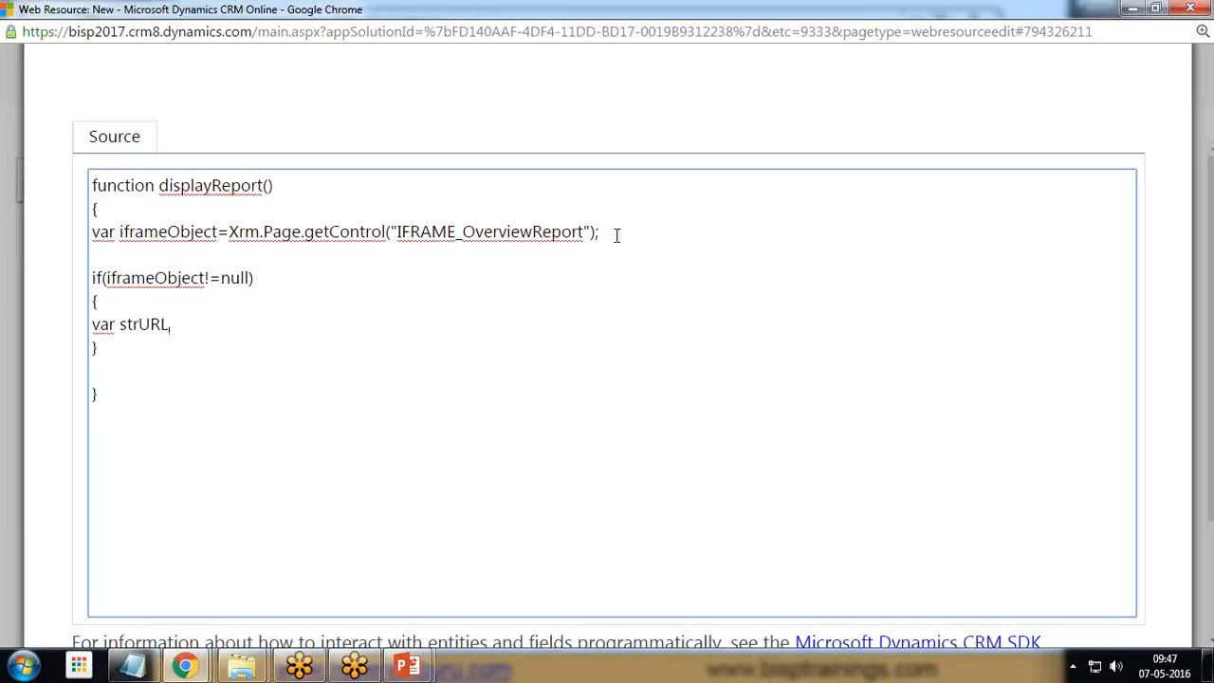
pyautogui.write('=""')
pyautogui.click(135, 664)
pyautogui.moveTo(495, 186); pyautogui.dragTo(271, 142)
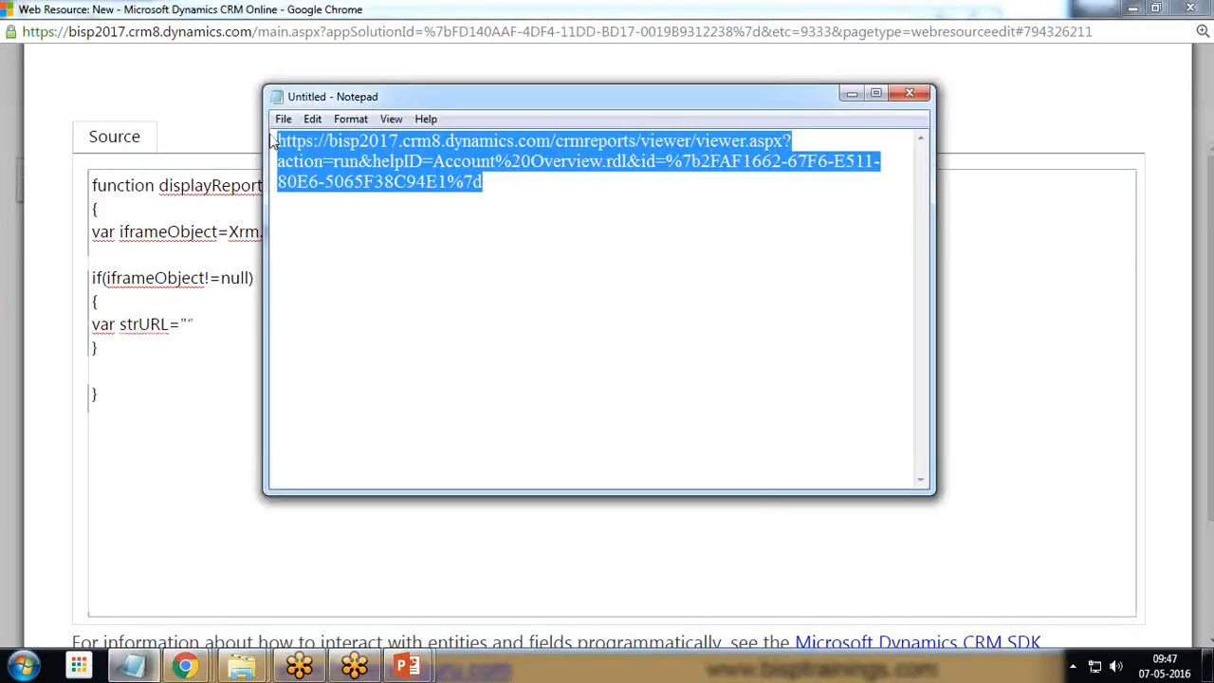
pyautogui.click(322, 201)
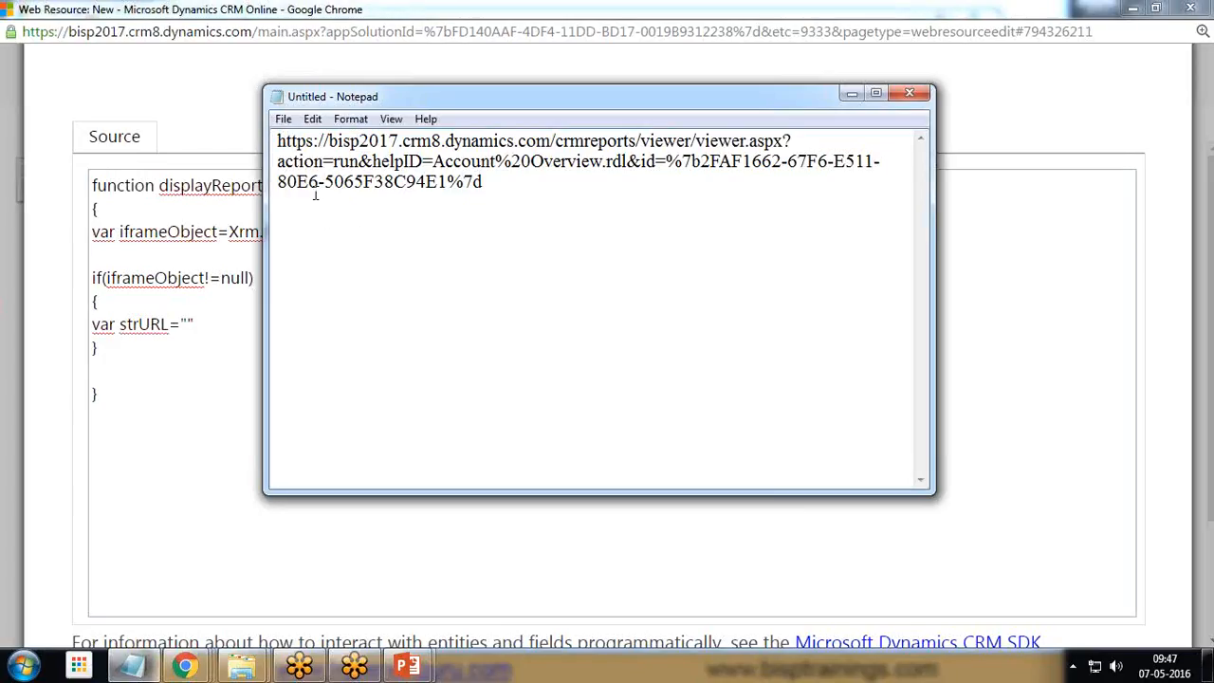
pyautogui.moveTo(277, 141); pyautogui.dragTo(552, 147)
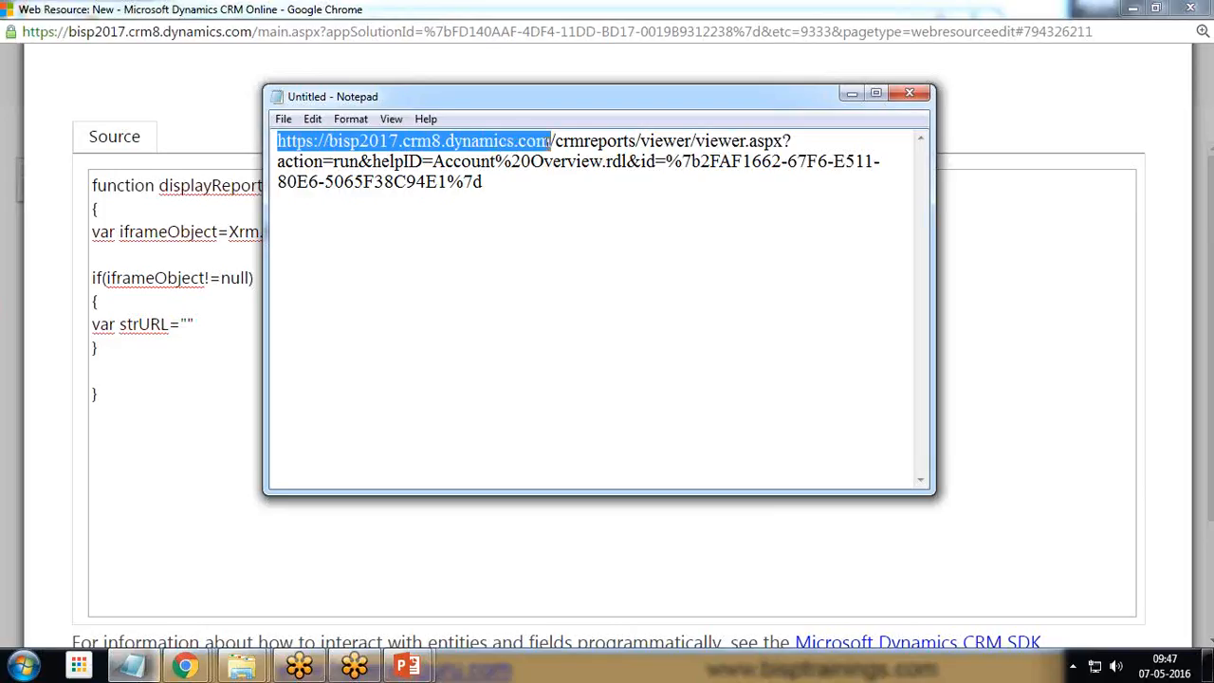
pyautogui.press('Delete')
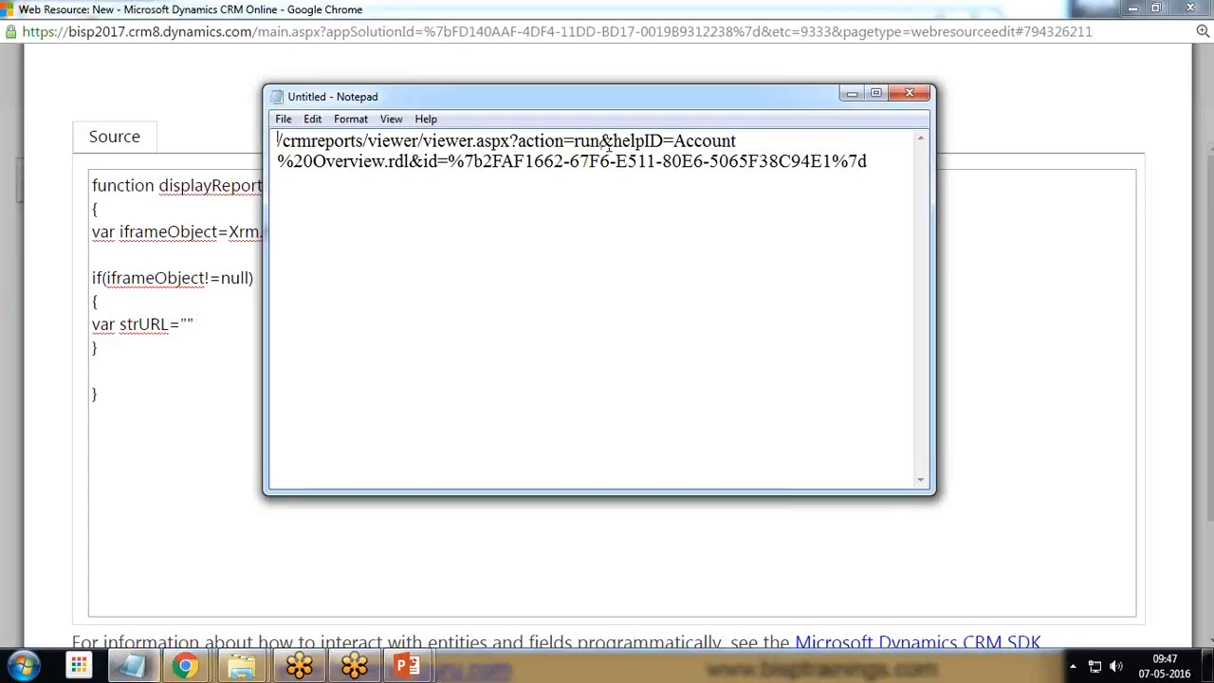
pyautogui.moveTo(599, 142); pyautogui.dragTo(410, 162)
pyautogui.press('Delete')
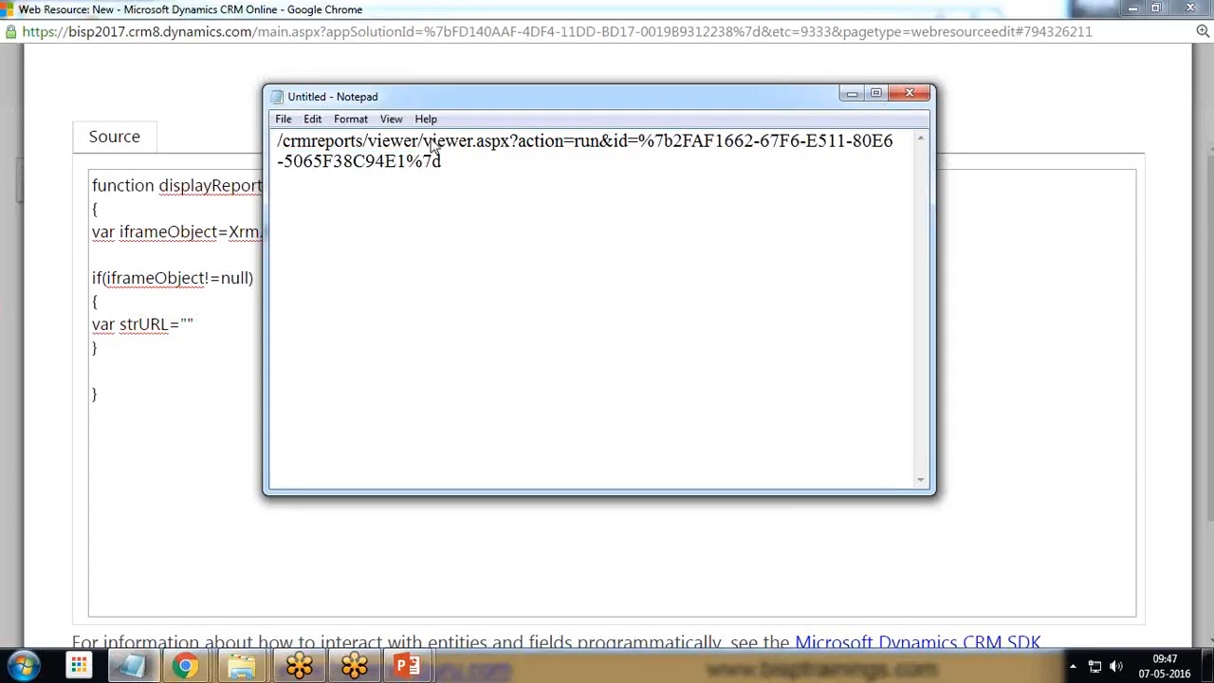
# - Enclose the shortened report URL in double quotes and append &records= before the closing quote
pyautogui.click(447, 161)
pyautogui.click(279, 140)
pyautogui.write('"')
pyautogui.write('"')
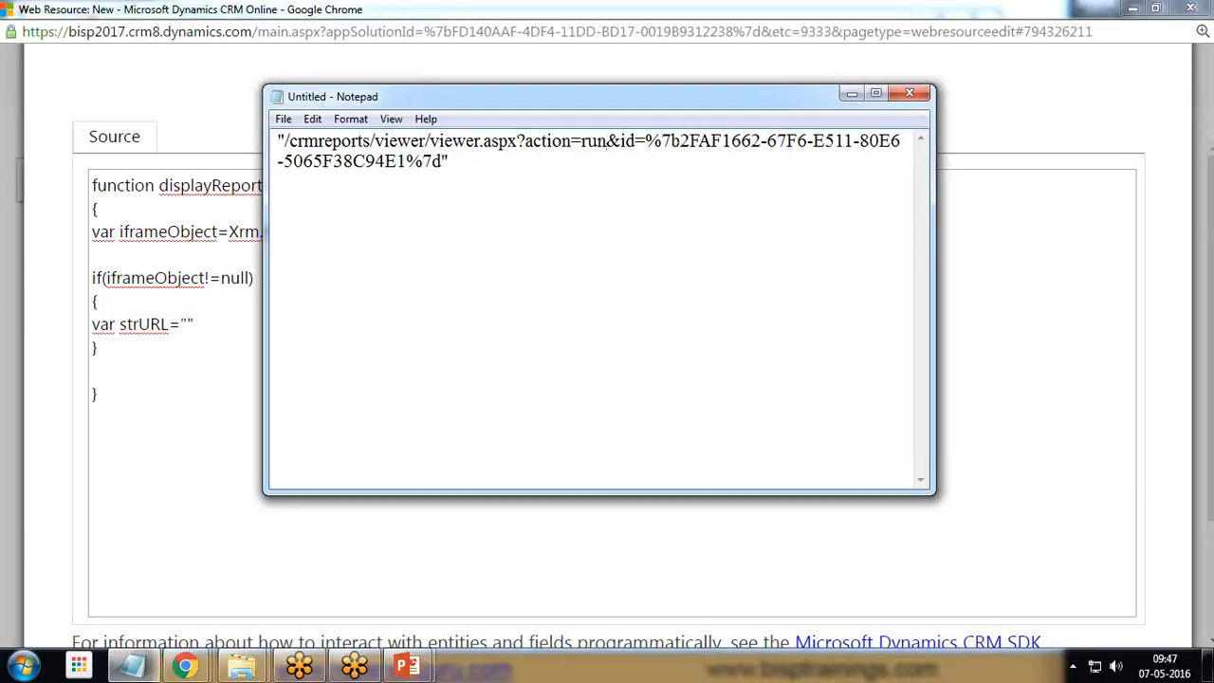
pyautogui.press('Left')
pyautogui.write('&records="')
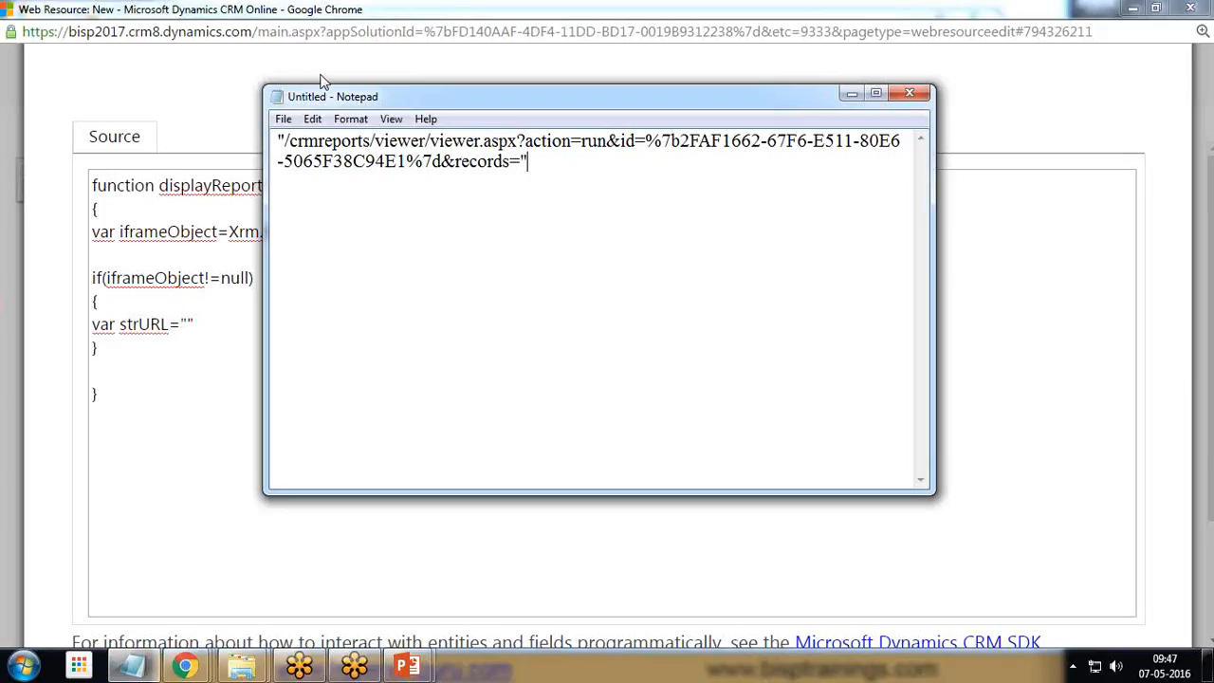
# - Append +Xrm.Page.data.entity.getId(); after the quoted report URL
pyautogui.write('+Xrm.Paf')
pyautogui.press('BackSpace')
pyautogui.write('ge')
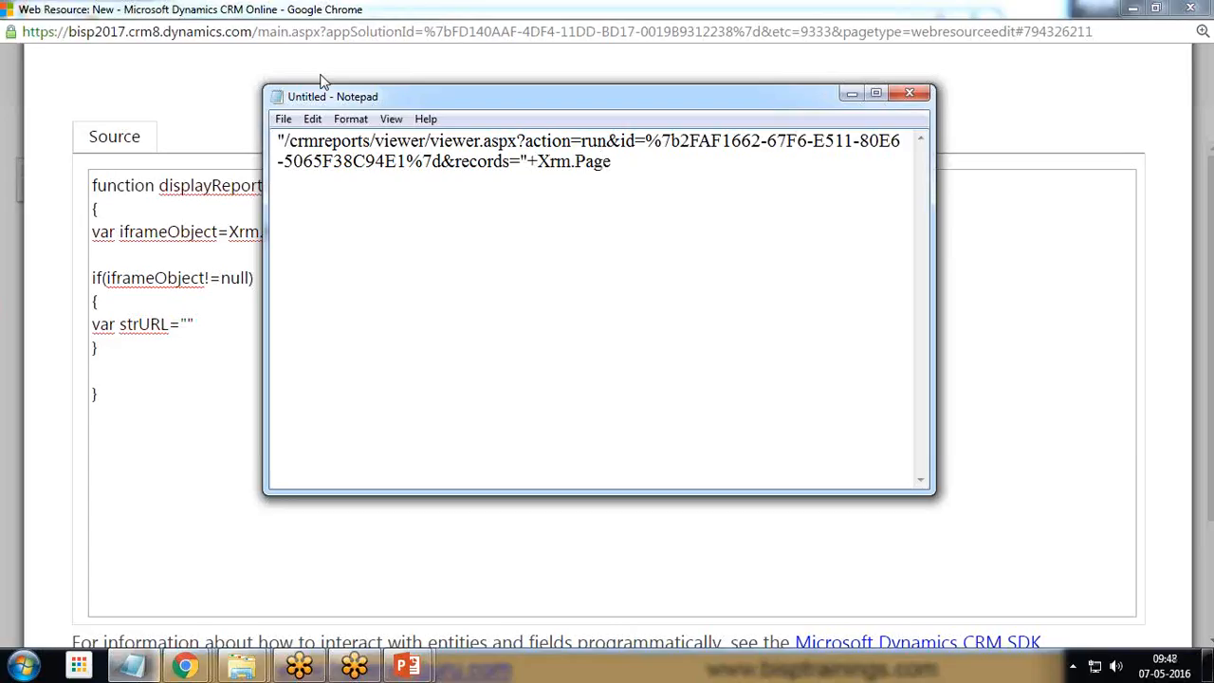
pyautogui.write('.data')
pyautogui.write('.ent')
pyautogui.write('tity')
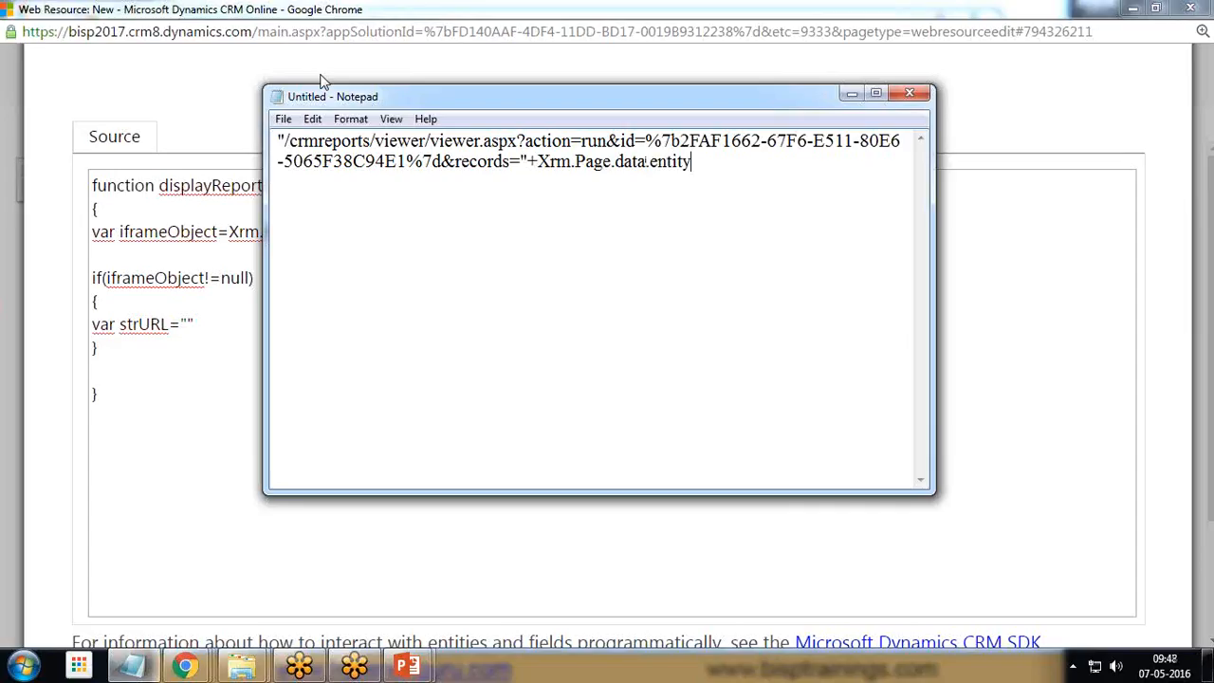
pyautogui.write('.getId();')
# - Copy the complete URL expression from Notepad and paste it over the empty string assigned to strURL in the web resource source
pyautogui.moveTo(782, 166); pyautogui.dragTo(247, 140)
pyautogui.hotkey('ctrl', 'c')
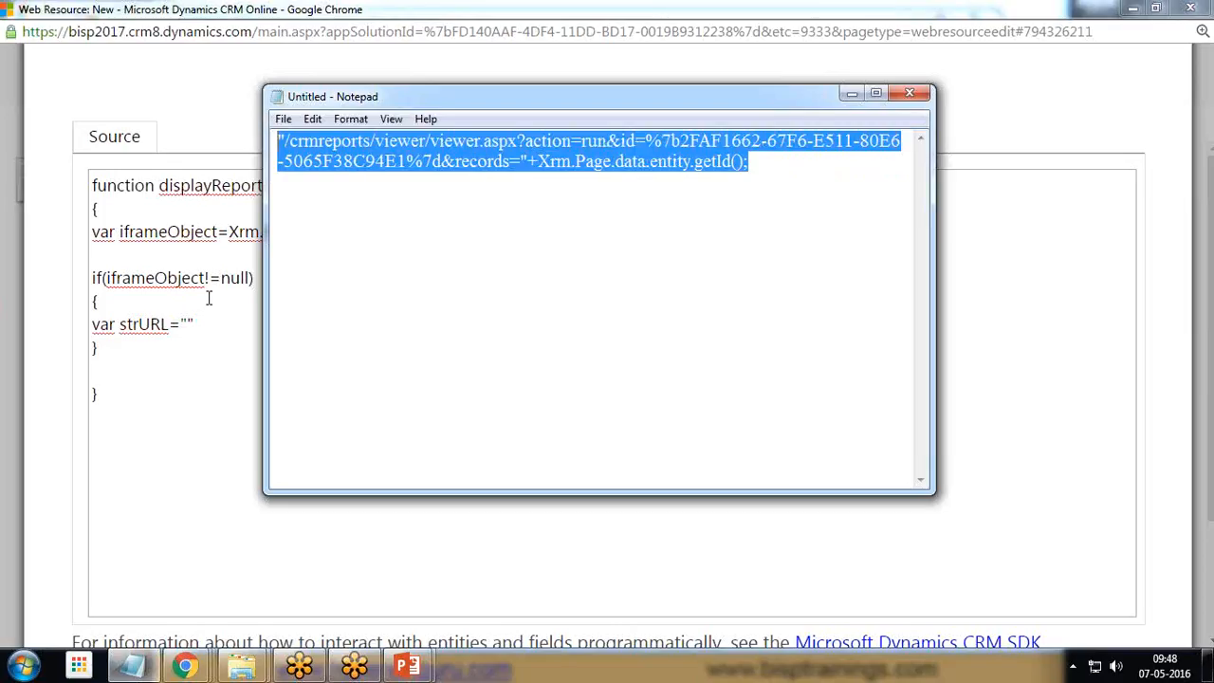
pyautogui.click(198, 327)
pyautogui.hotkey('shift', 'Left')
pyautogui.hotkey('shift', 'Left')
pyautogui.hotkey('ctrl', 'v')
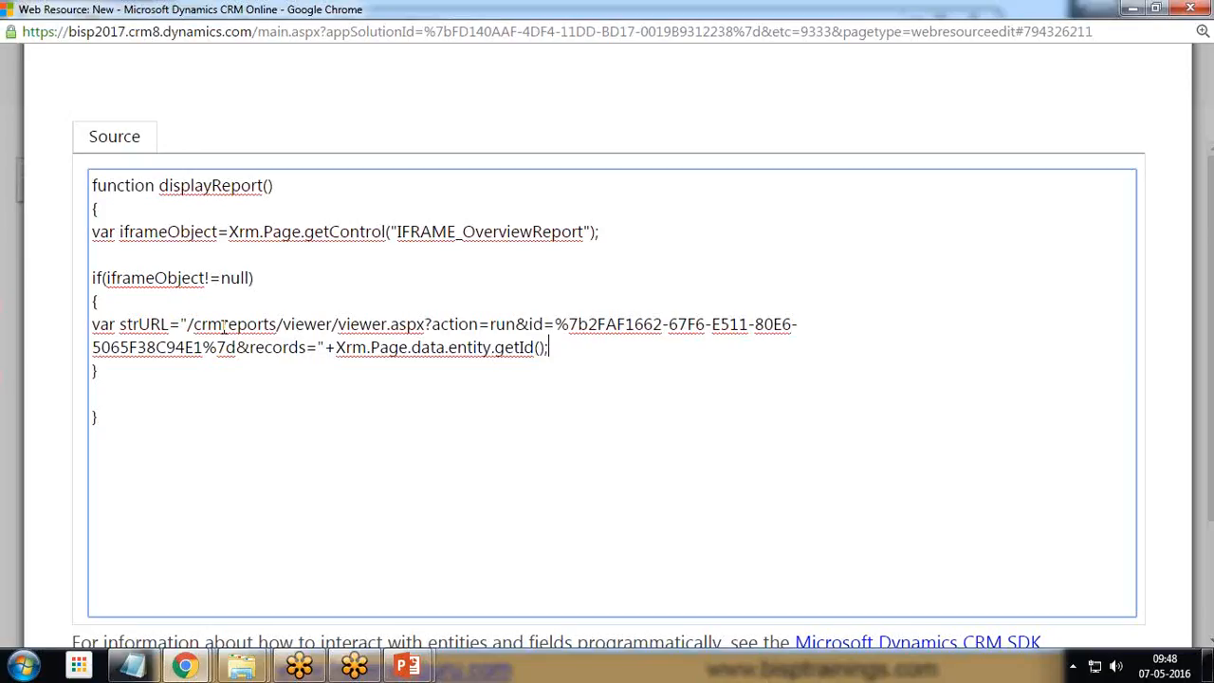
# - Add the statement iframeObject.setSrc(strURL); below the strURL declaration inside the if block
pyautogui.press('Return')
pyautogui.press('Return')
pyautogui.write('iframeObject')
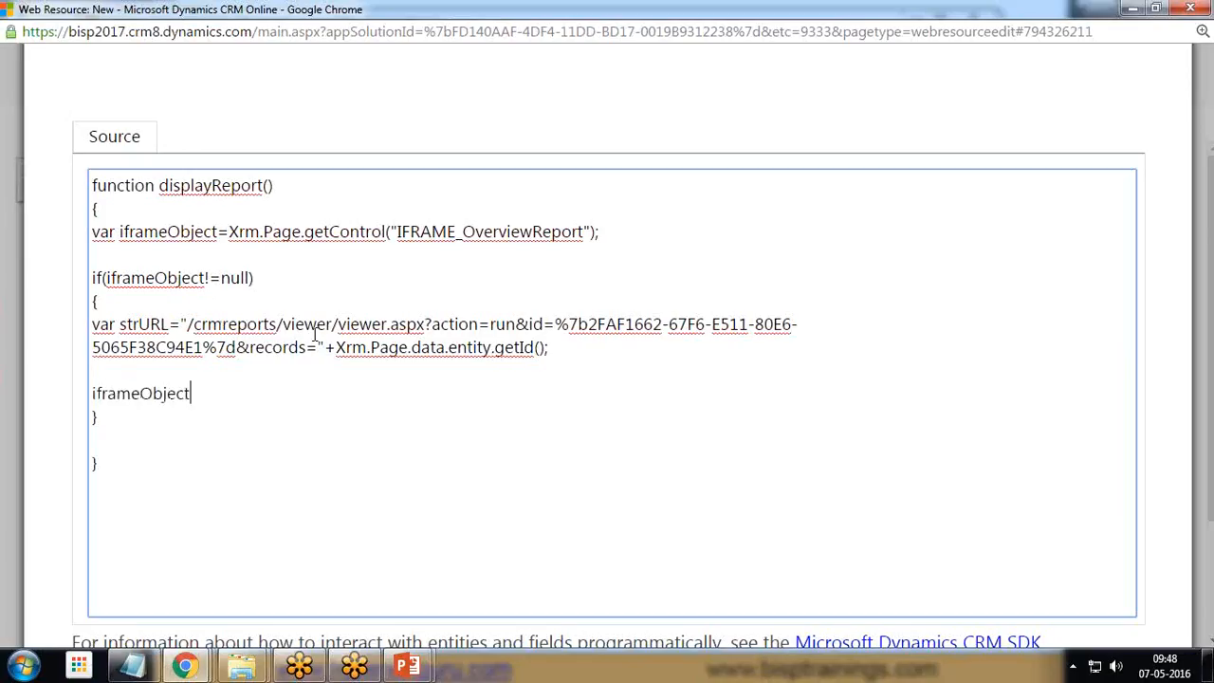
pyautogui.write('.setSrc')
pyautogui.press('BackSpace')
pyautogui.write('(')
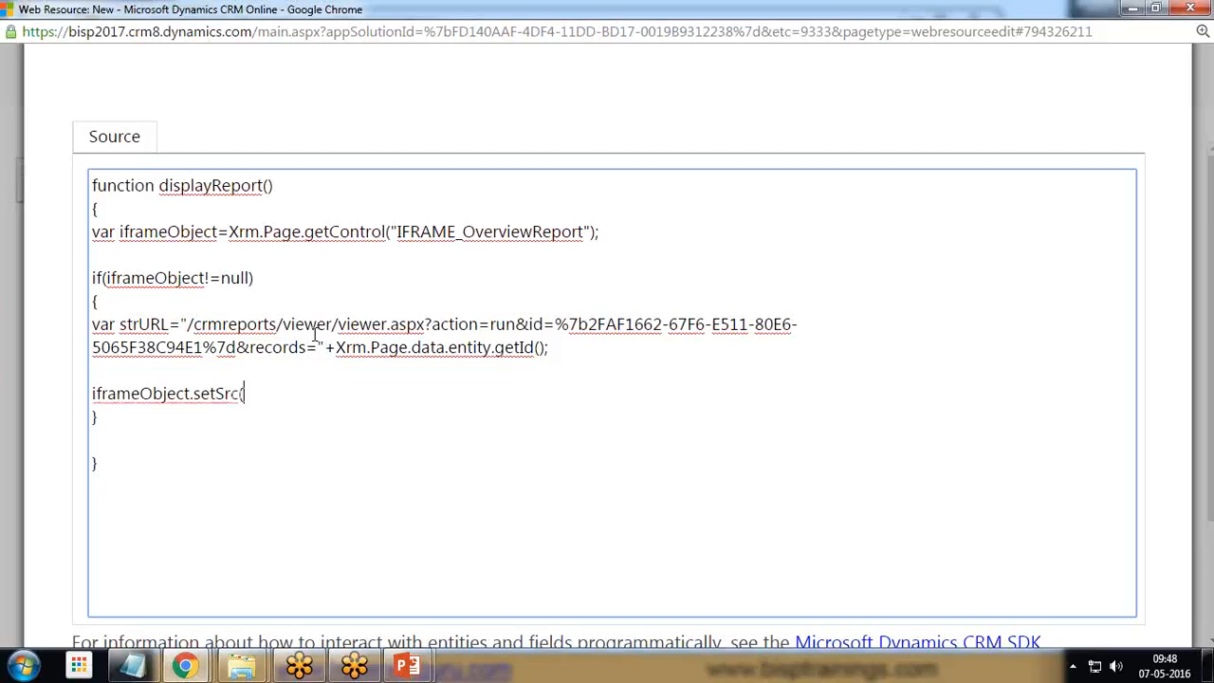
pyautogui.write('strURL);')
pyautogui.moveTo(122, 325); pyautogui.dragTo(182, 325)
pyautogui.moveTo(313, 397); pyautogui.dragTo(64, 406)
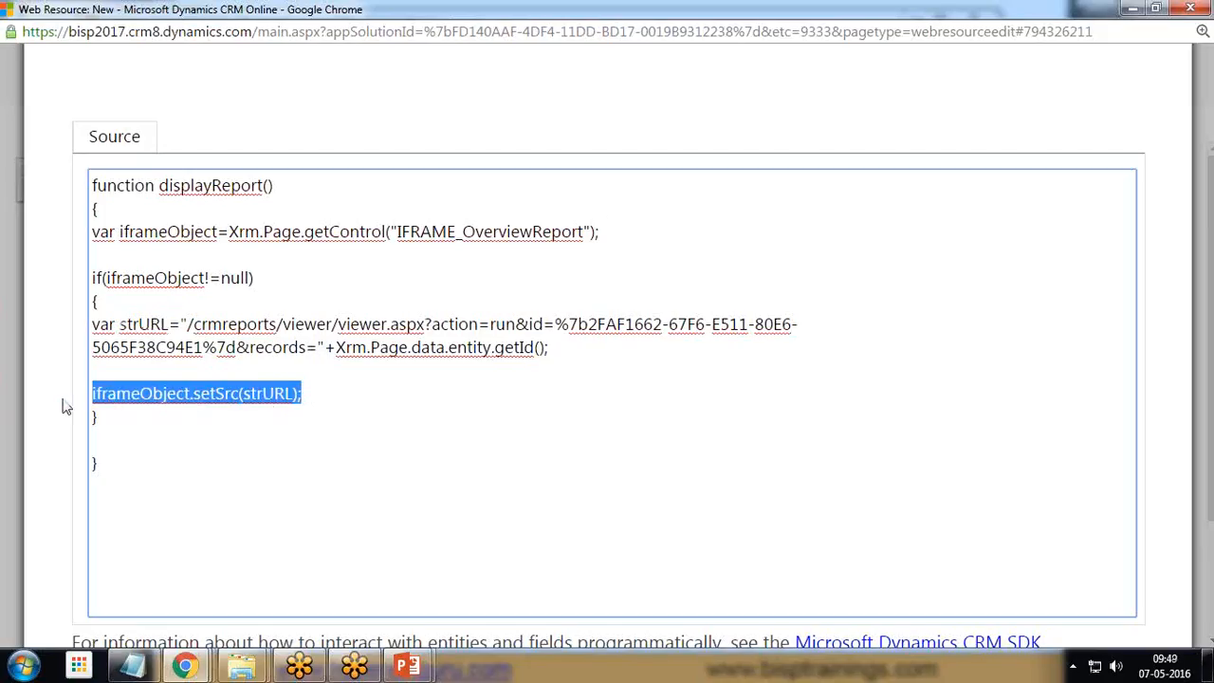
pyautogui.click(244, 392)
pyautogui.moveTo(244, 393); pyautogui.dragTo(273, 392)
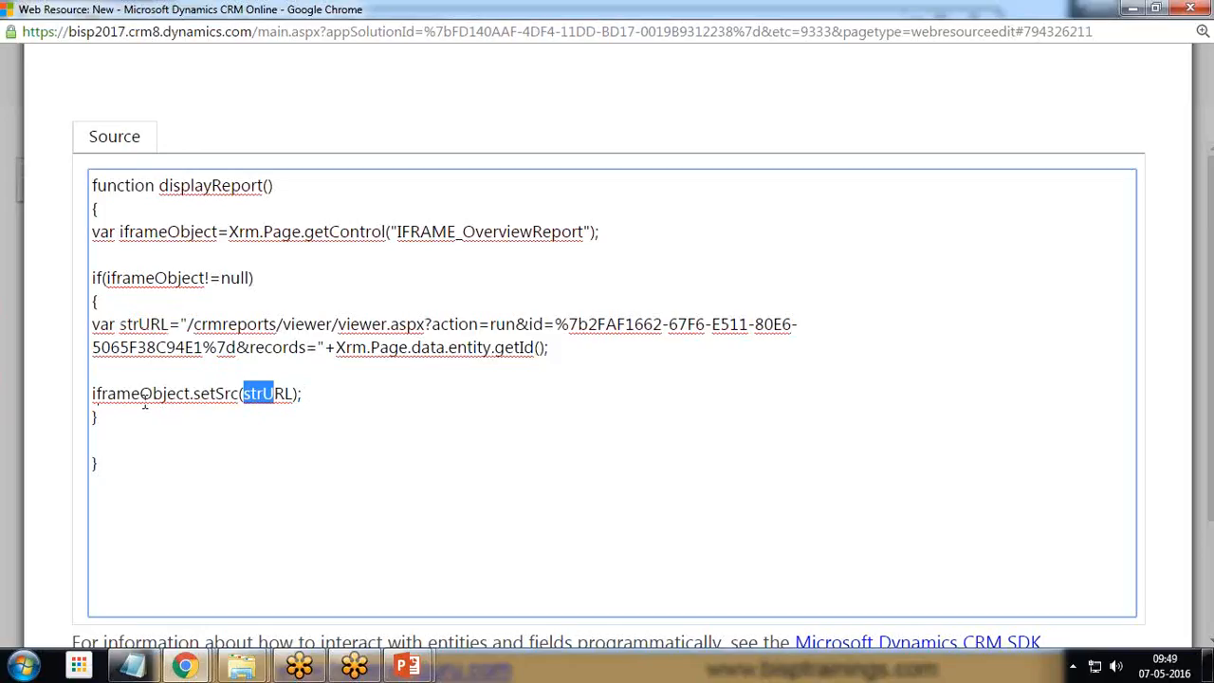
# - Copy the entire displayReport script from the source editor
pyautogui.click(471, 443)
pyautogui.hotkey('ctrl', 'a')
pyautogui.hotkey('ctrl', 'c')
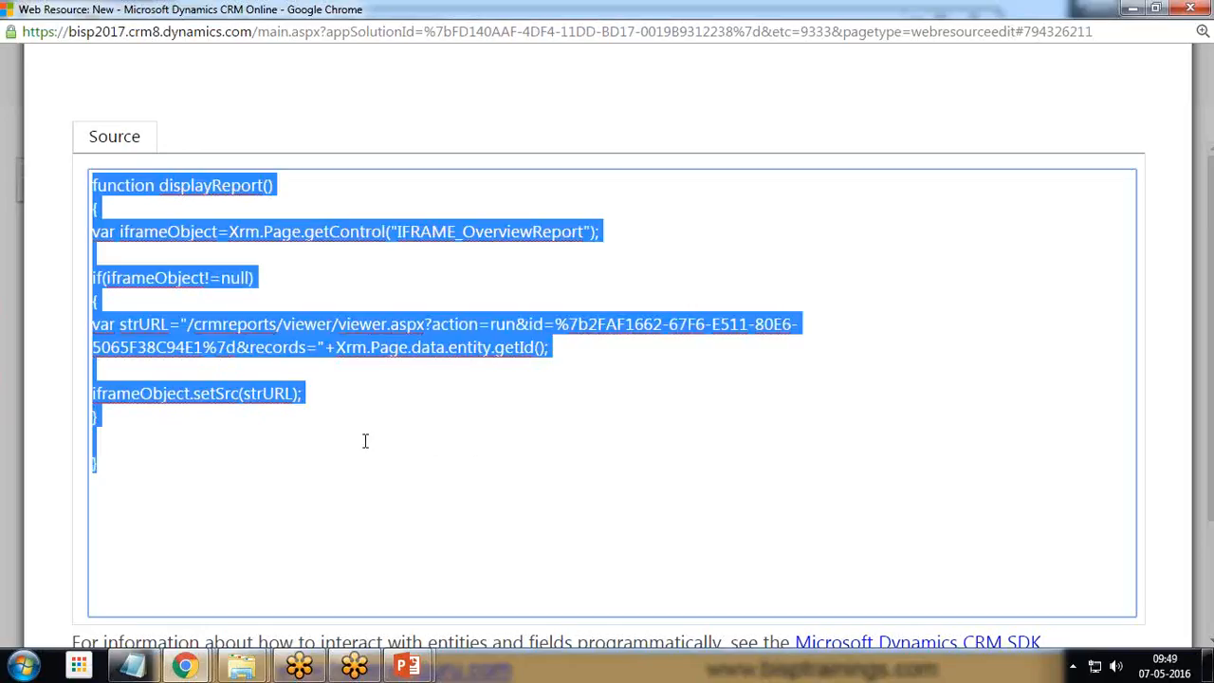
# - Paste the copied displayReport script into Notepad below the report URL expression
pyautogui.click(140, 666)
pyautogui.click(387, 236)
pyautogui.click(780, 168)
pyautogui.hotkey('ctrl', 'v')
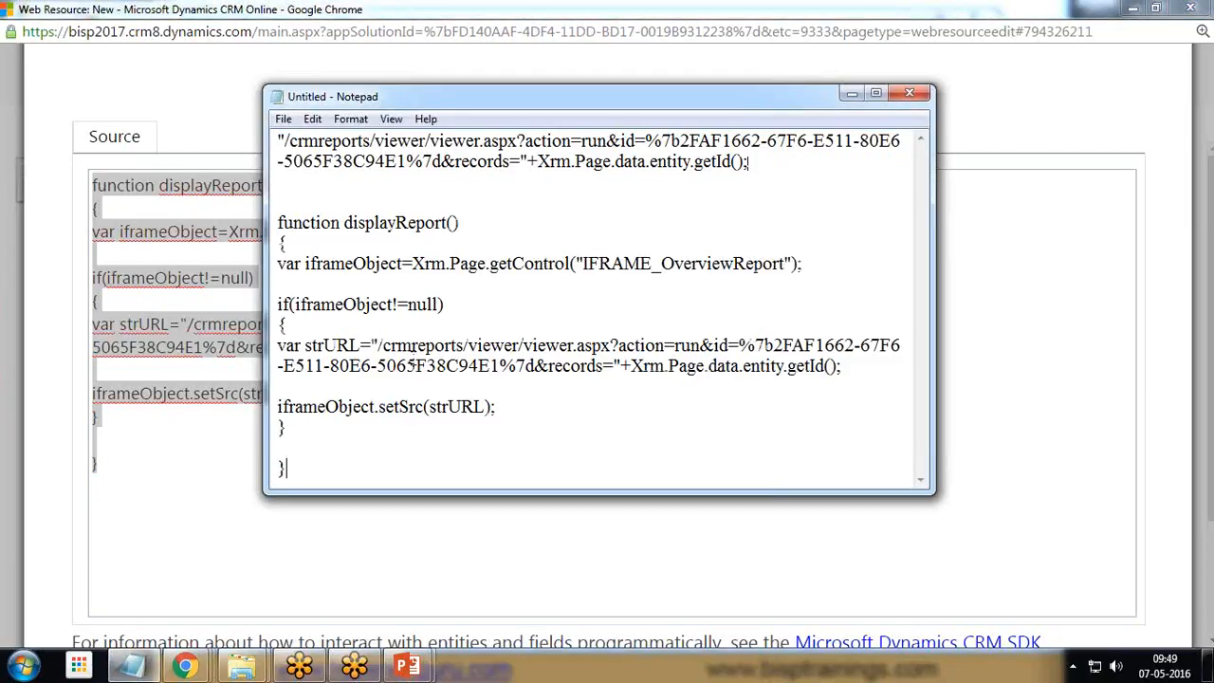
# - Replace the body of displayReport with a test statement alert("Hello"), then save the Show report web resource and close its window
pyautogui.click(159, 485)
pyautogui.moveTo(94, 233); pyautogui.dragTo(318, 406)
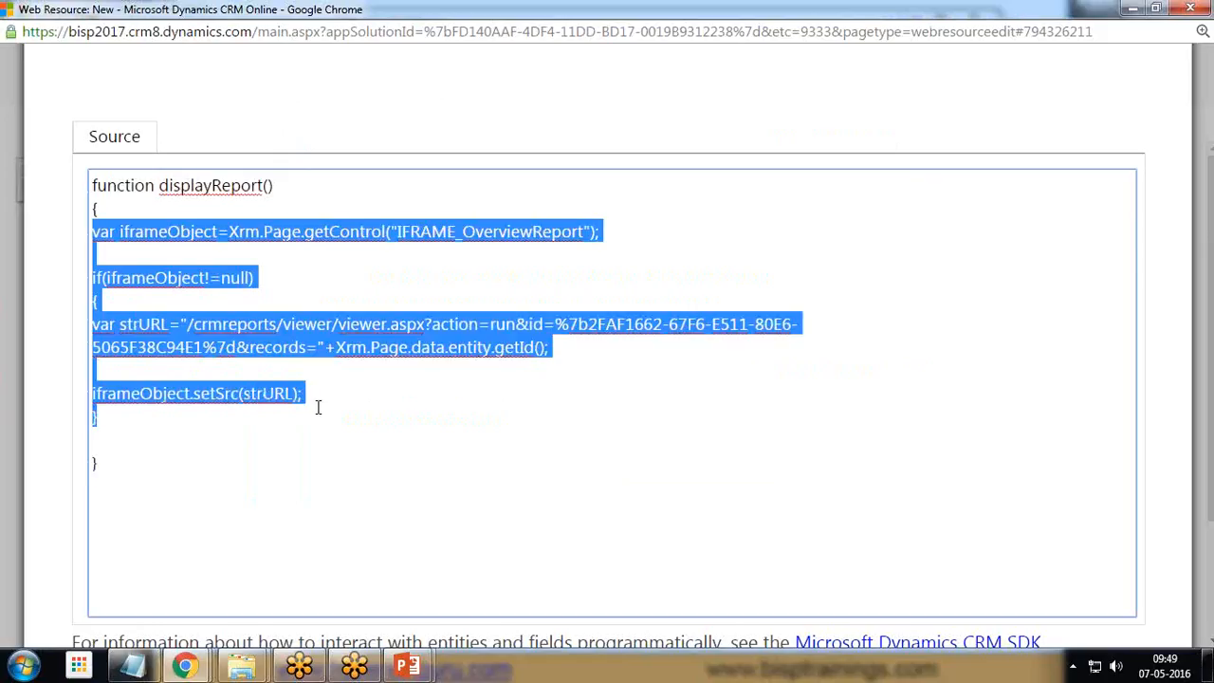
pyautogui.press('BackSpace')
pyautogui.press('Return')
pyautogui.write('alert')
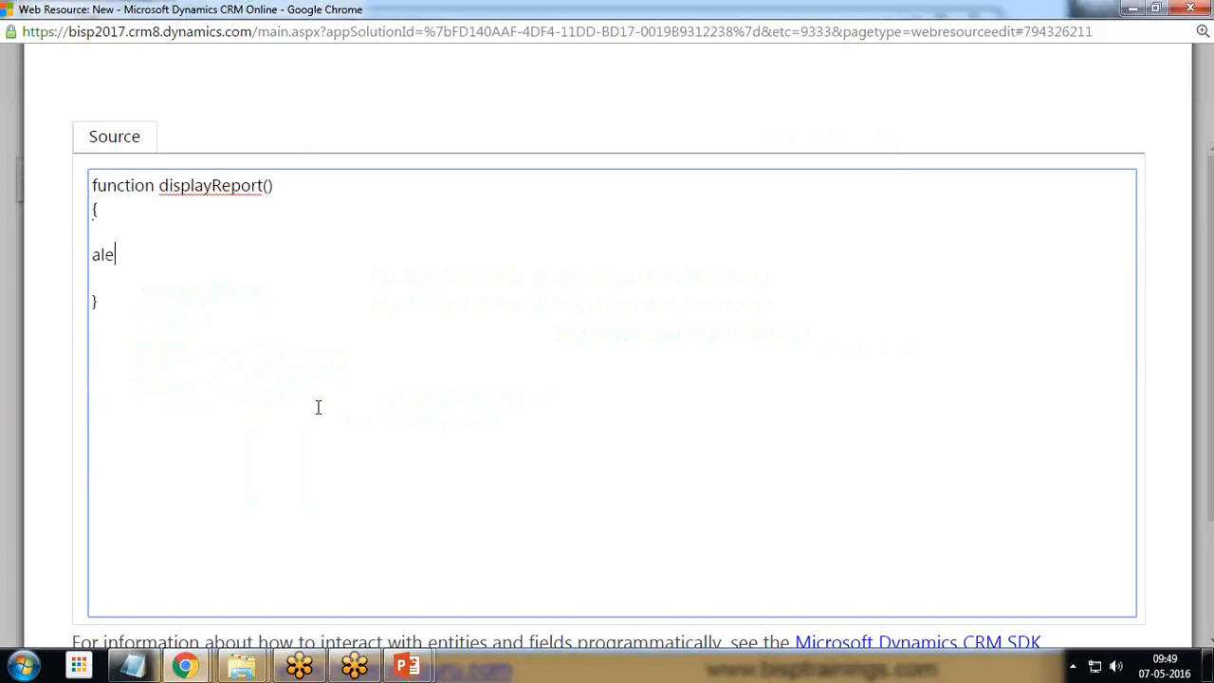
pyautogui.write('("Hello")')
pyautogui.hotkey('ctrl', '-')
pyautogui.hotkey('ctrl', '-')
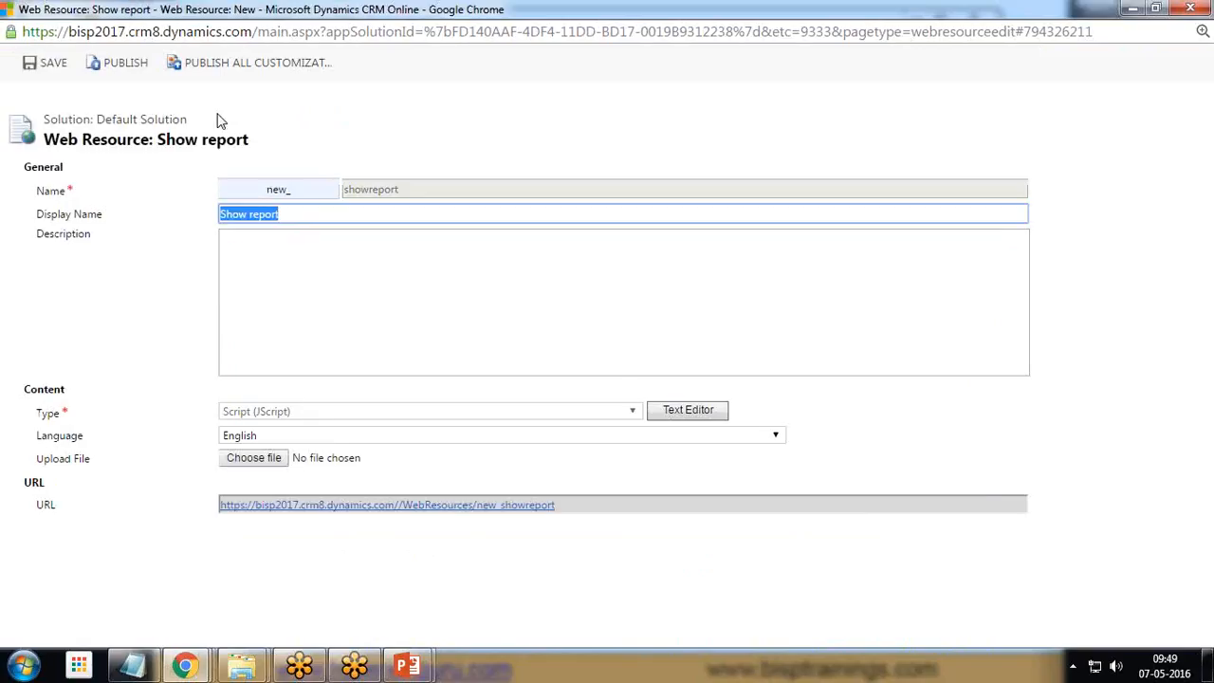
pyautogui.click(50, 65)
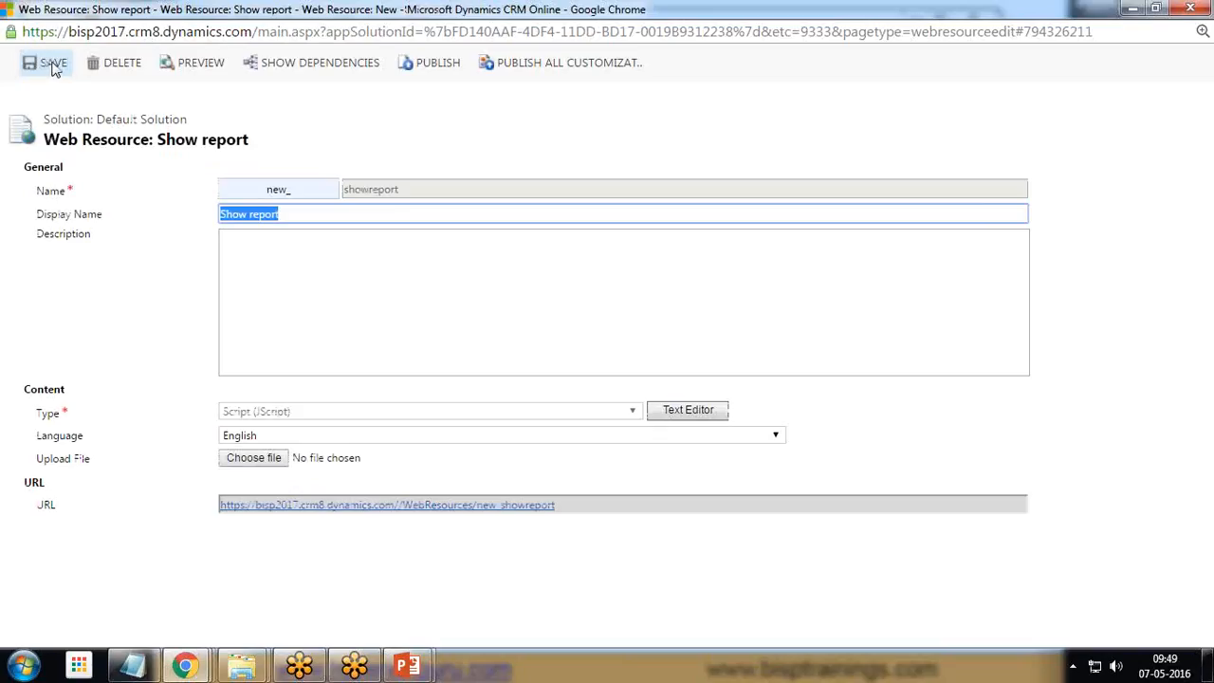
pyautogui.click(1192, 10)
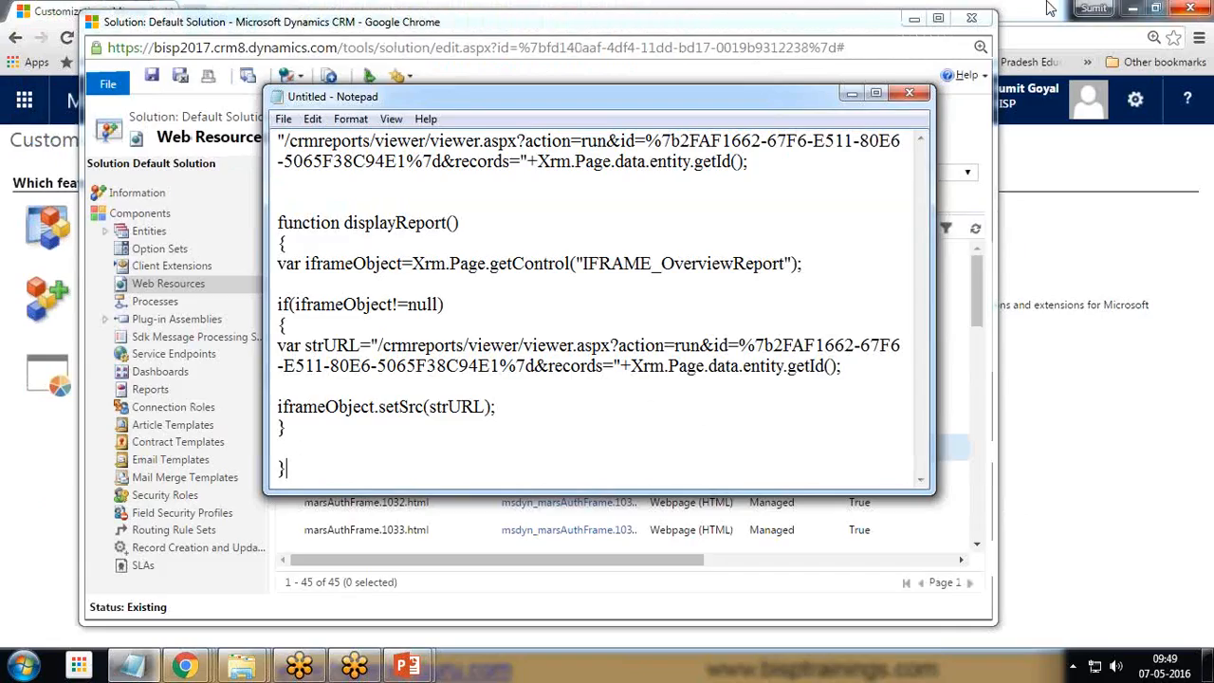
# - Open the Main-type Account form from the Account entity's forms in the Default Solution
pyautogui.click(292, 38)
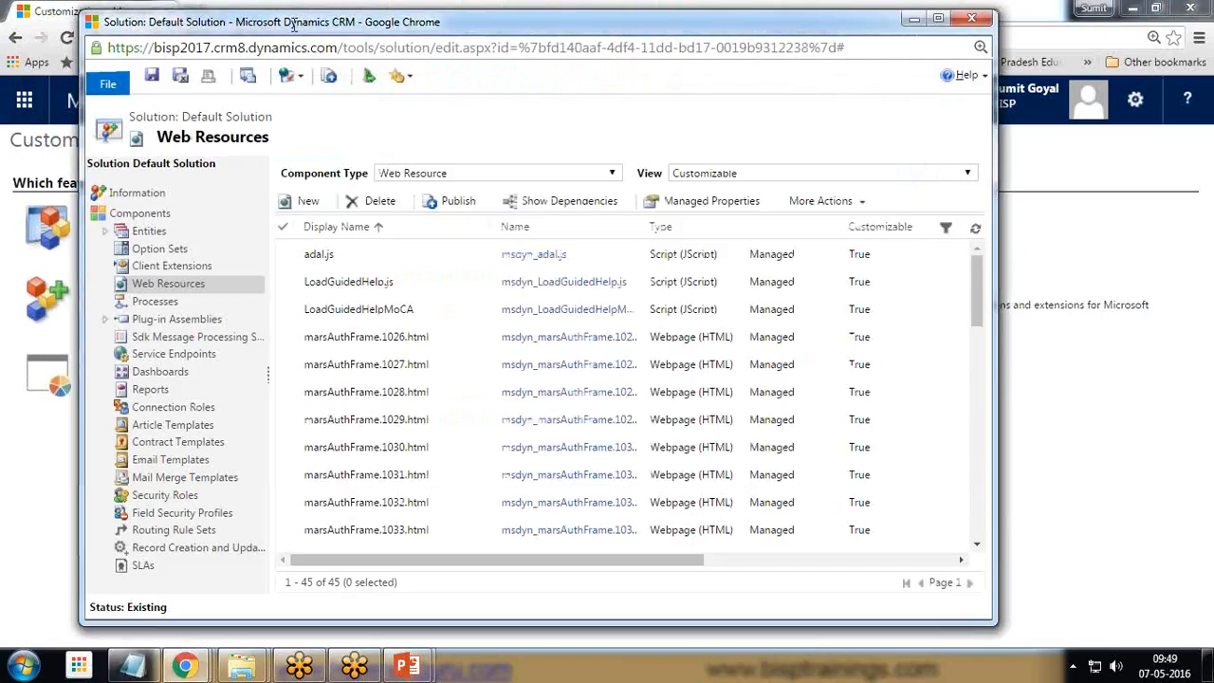
pyautogui.click(111, 236)
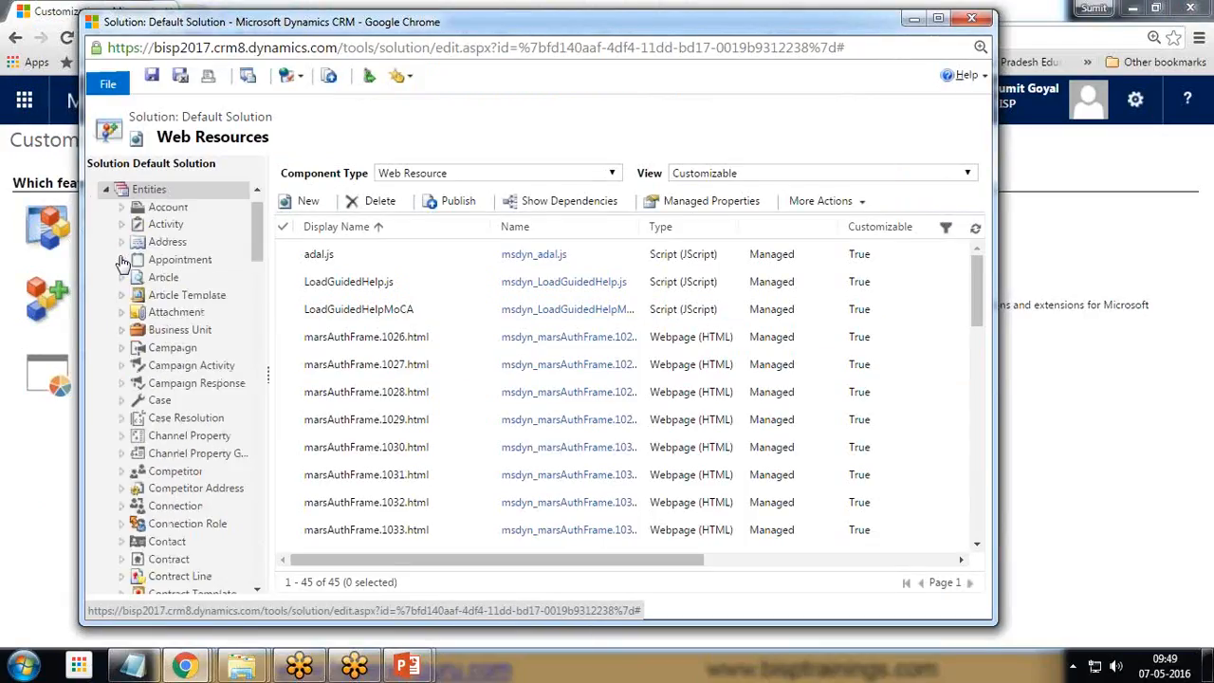
pyautogui.click(125, 205)
pyautogui.click(183, 252)
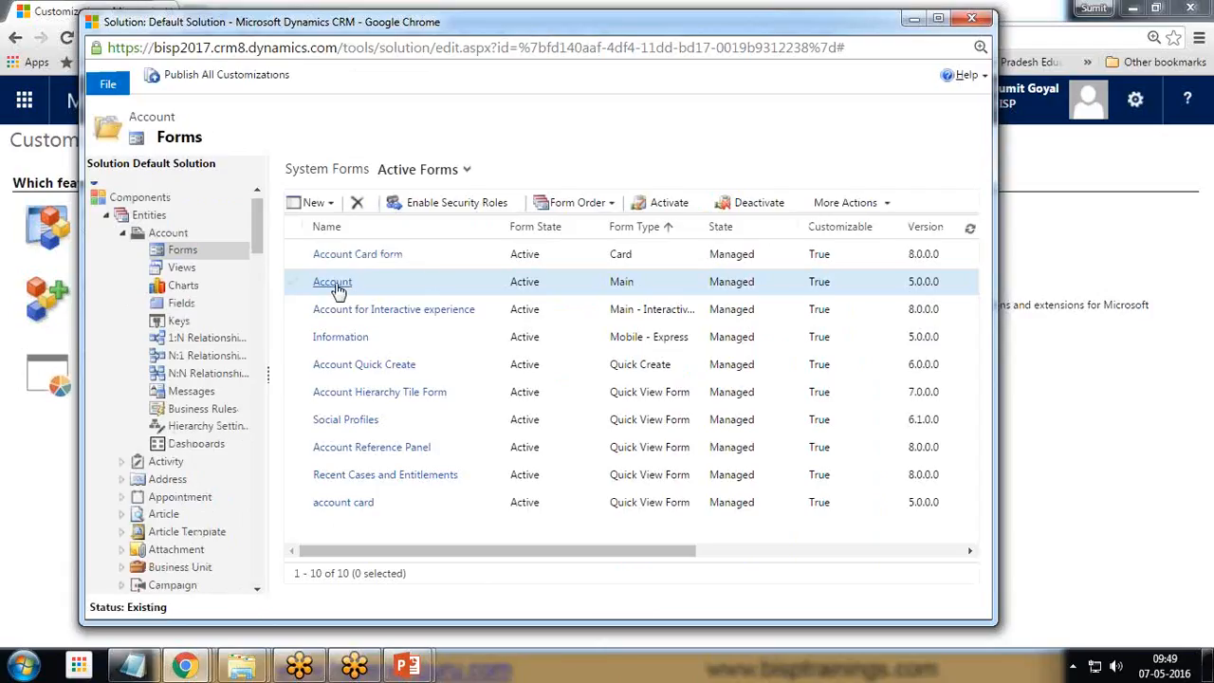
pyautogui.click(334, 283)
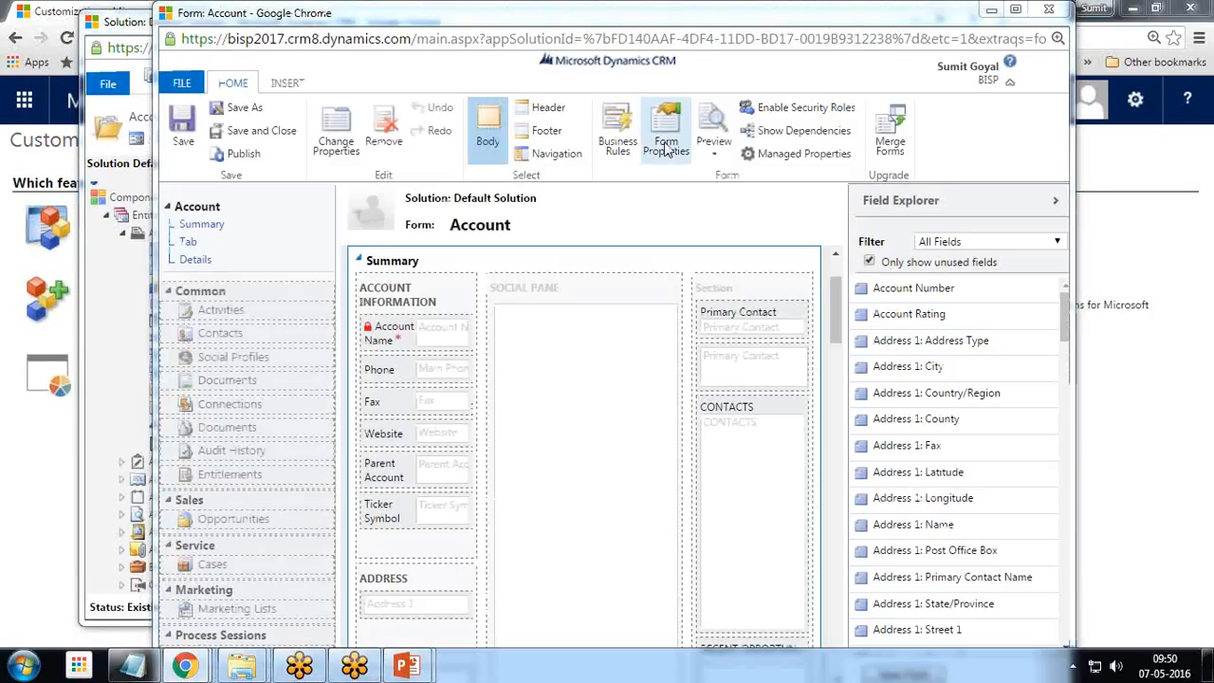
# - Open the Account form's properties and add the new_showreport web resource to the form libraries
pyautogui.click(667, 147)
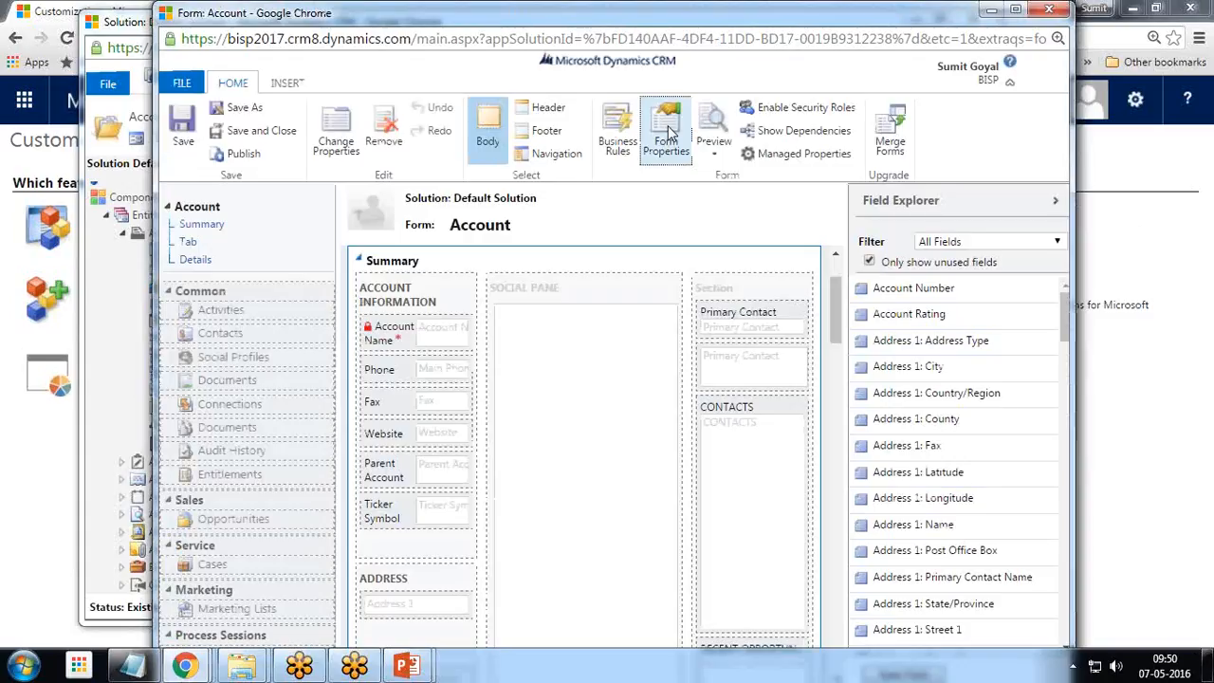
pyautogui.moveTo(625, 19); pyautogui.dragTo(507, 0)
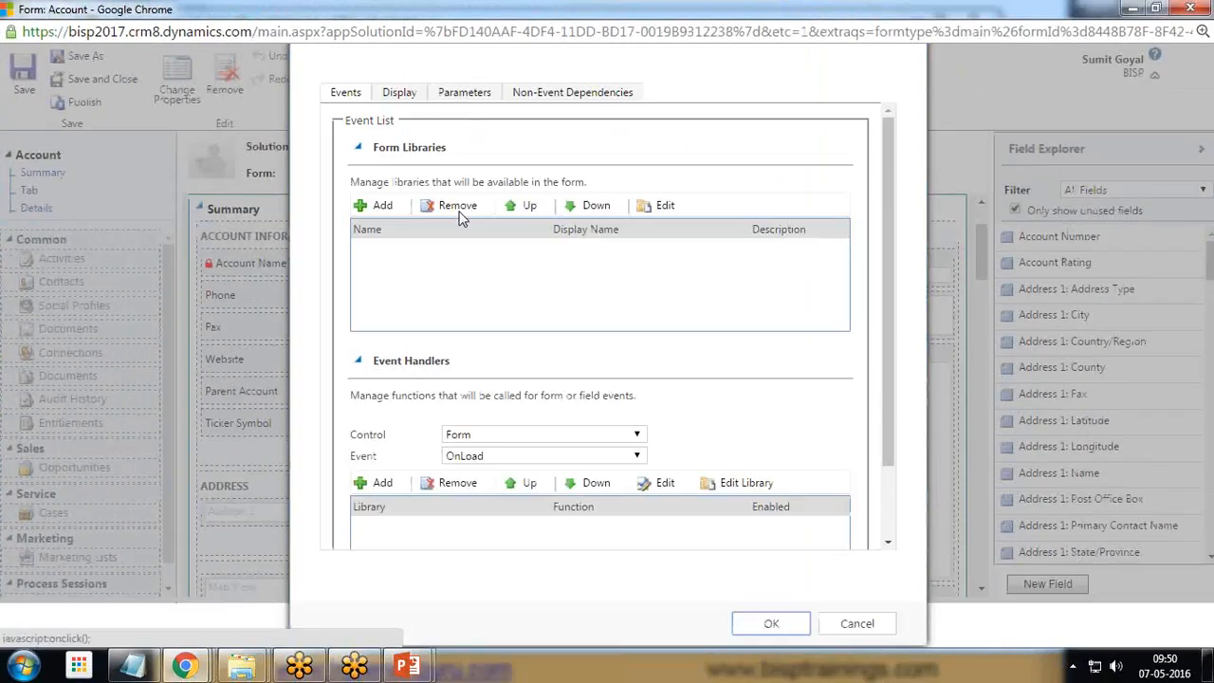
pyautogui.click(359, 204)
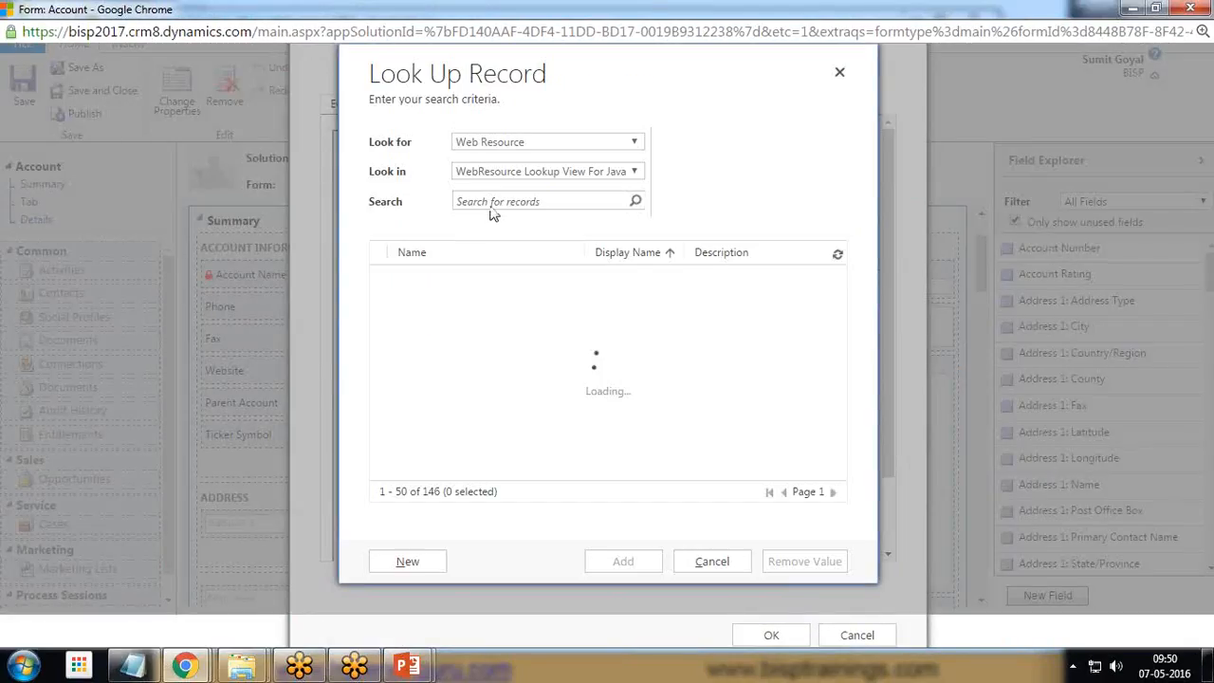
pyautogui.click(491, 201)
pyautogui.write('new')
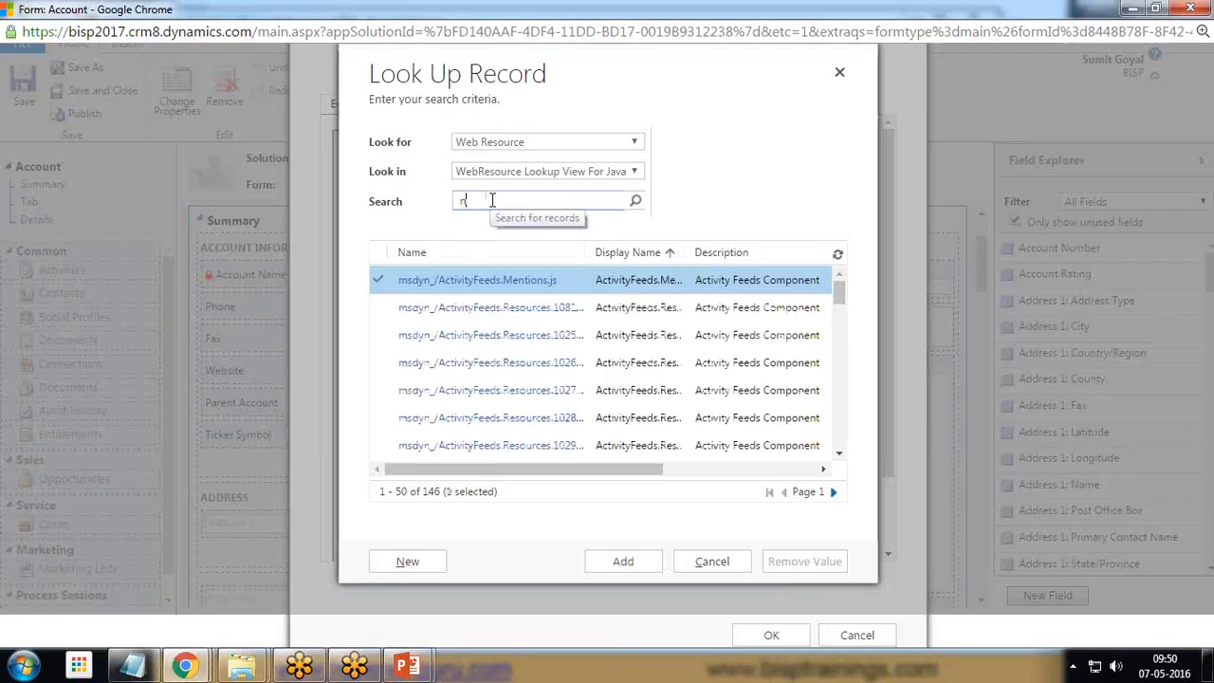
pyautogui.press('Return')
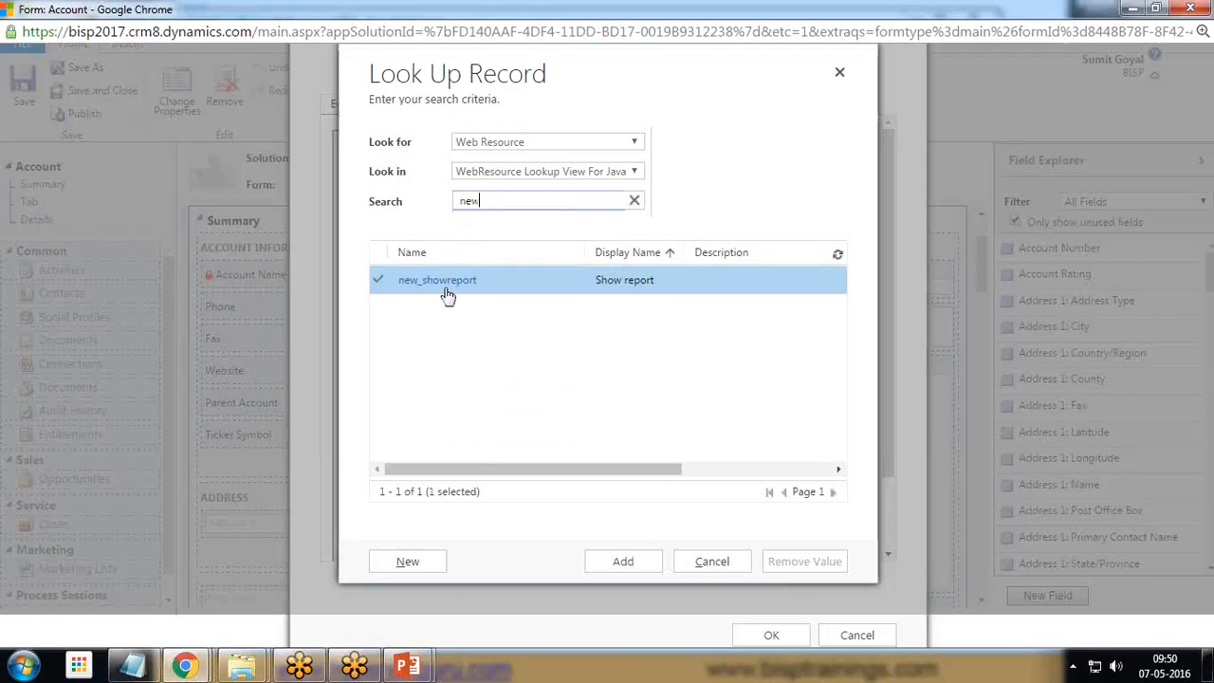
pyautogui.click(623, 560)
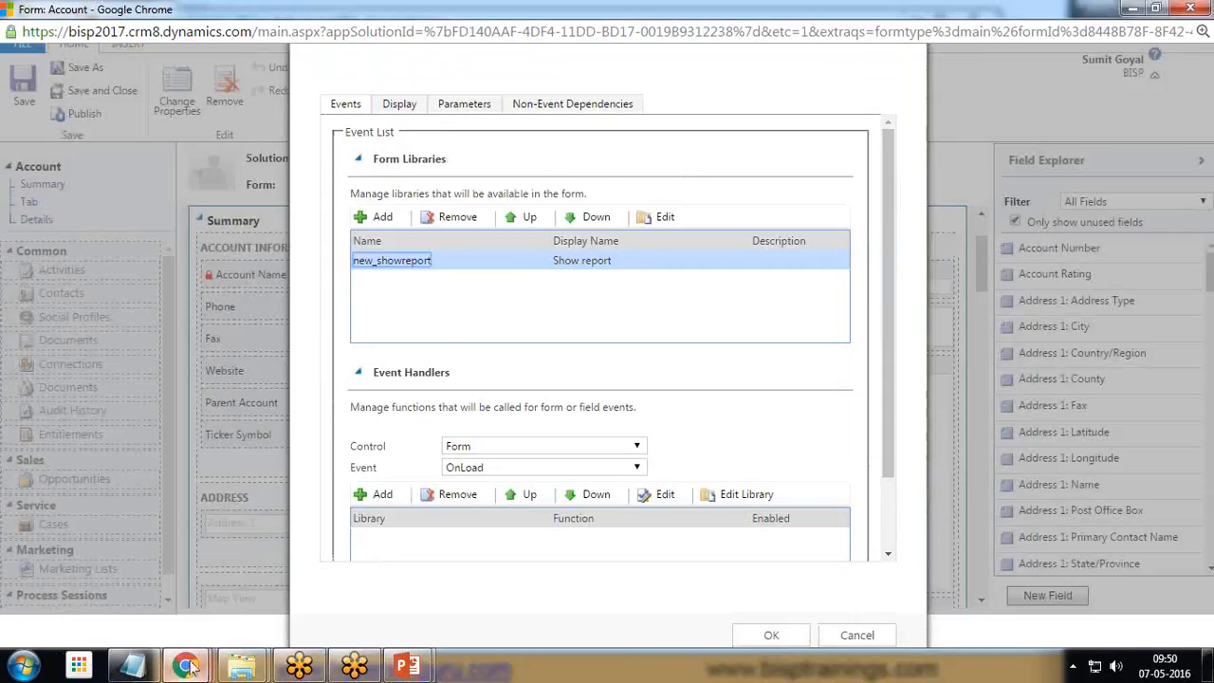
# - Copy the function name displayReport from the script in Notepad and return to the form properties
pyautogui.click(133, 670)
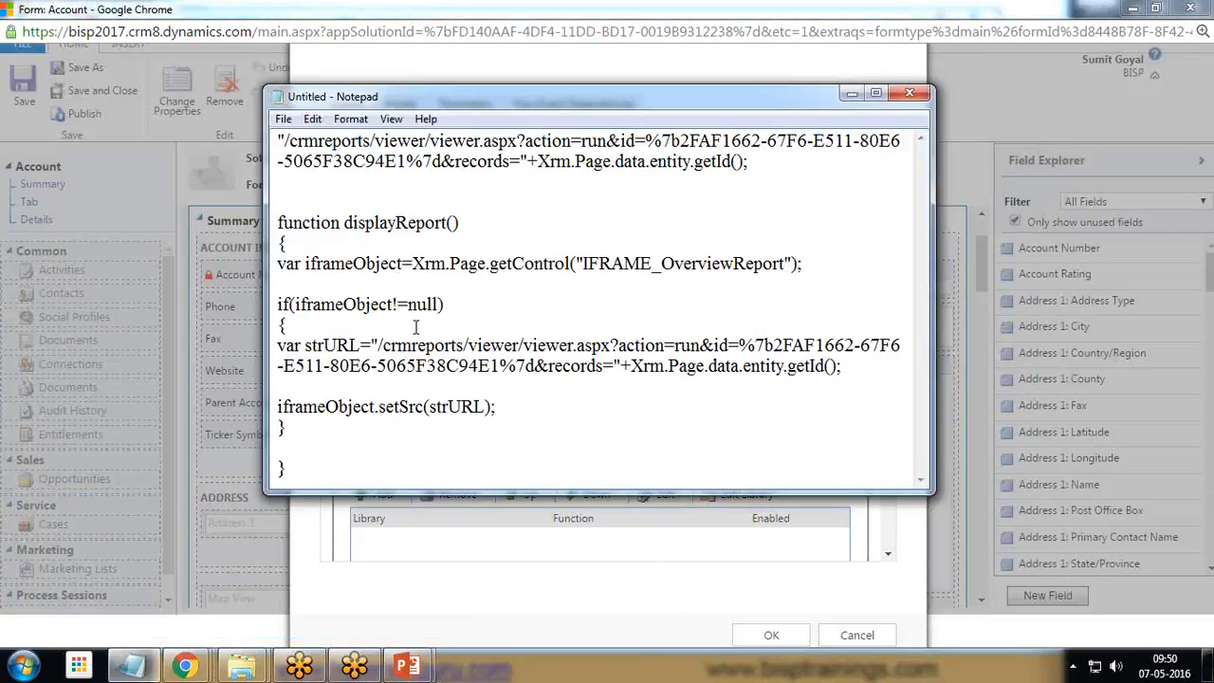
pyautogui.moveTo(343, 222); pyautogui.dragTo(458, 222)
pyautogui.hotkey('ctrl', 'c')
pyautogui.click(394, 222)
pyautogui.moveTo(343, 222); pyautogui.dragTo(444, 222)
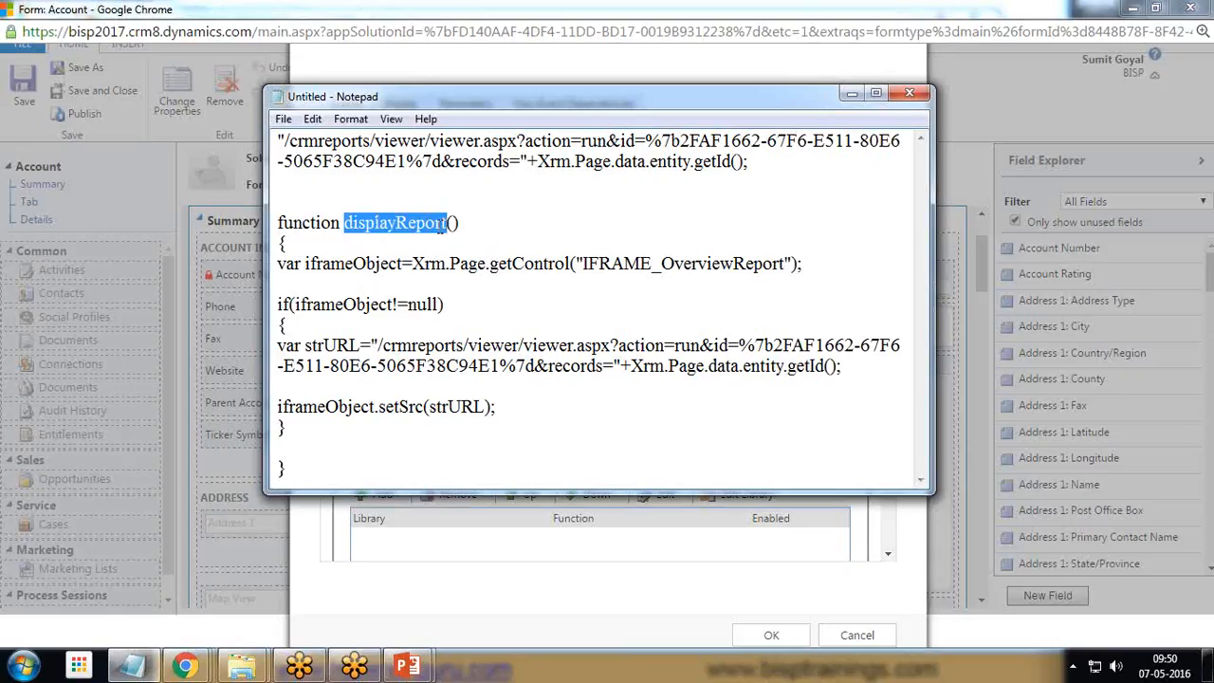
pyautogui.hotkey('alt', 'Tab')
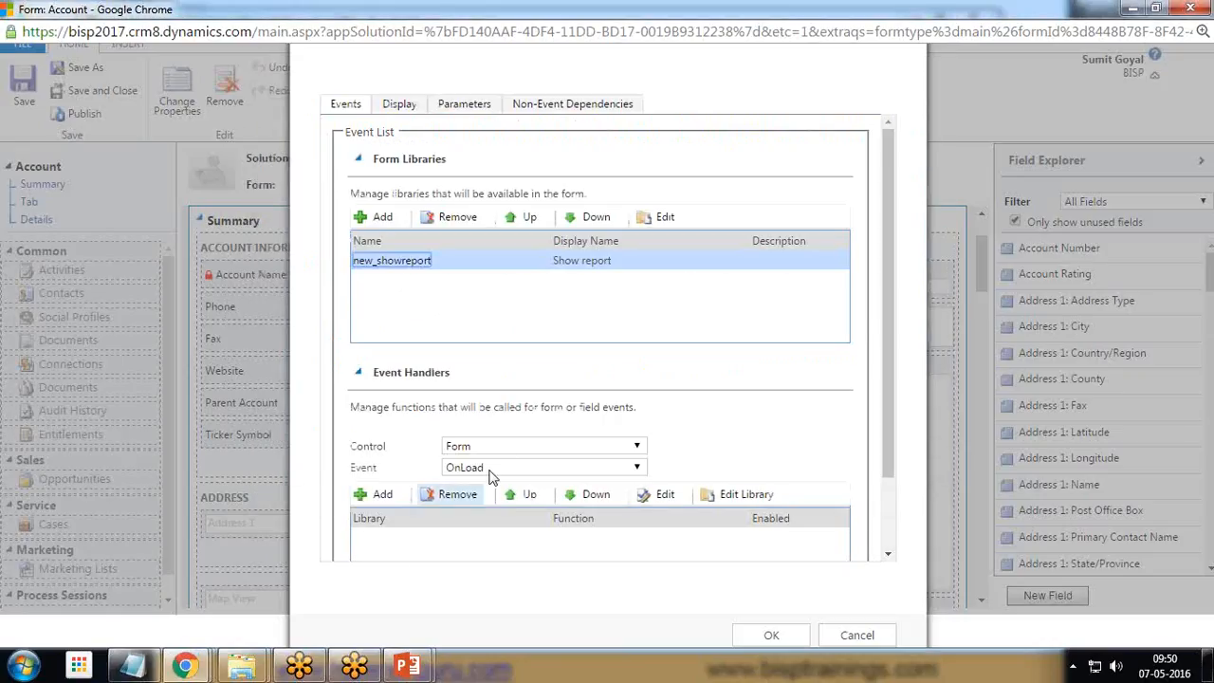
# - Add a form OnLoad event handler that calls displayReport from the new_showreport library, and accept the form properties
pyautogui.click(378, 497)
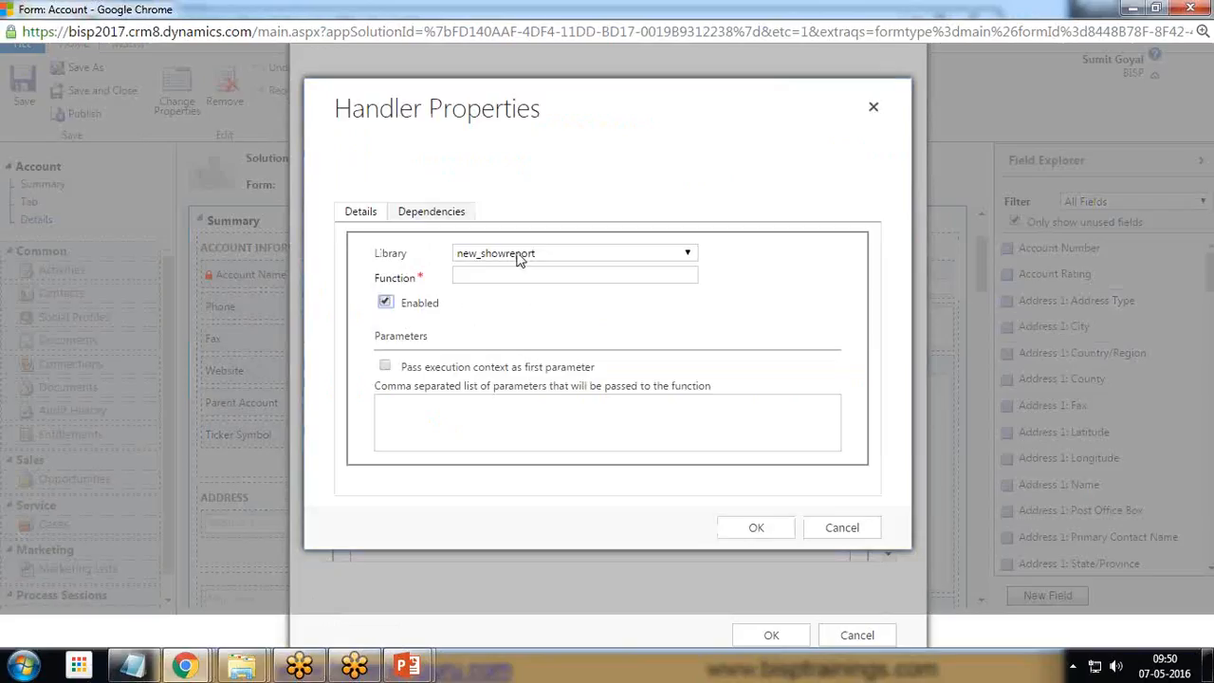
pyautogui.hotkey('ctrl', 'v')
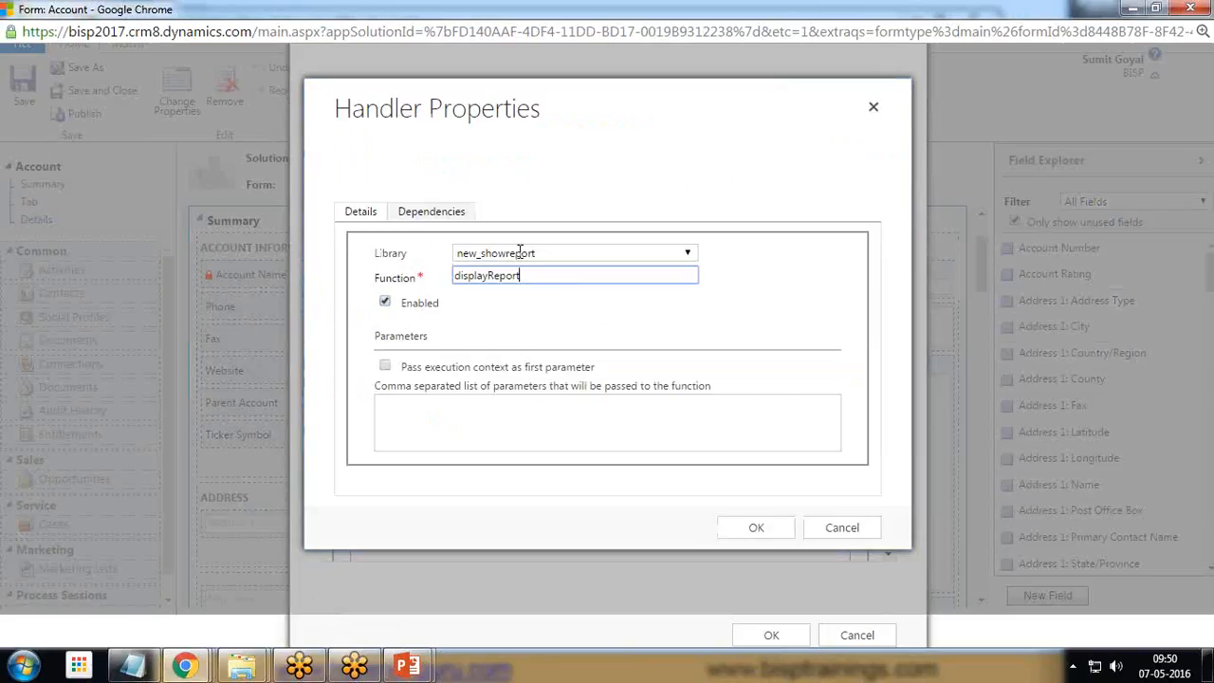
pyautogui.click(758, 528)
pyautogui.click(785, 632)
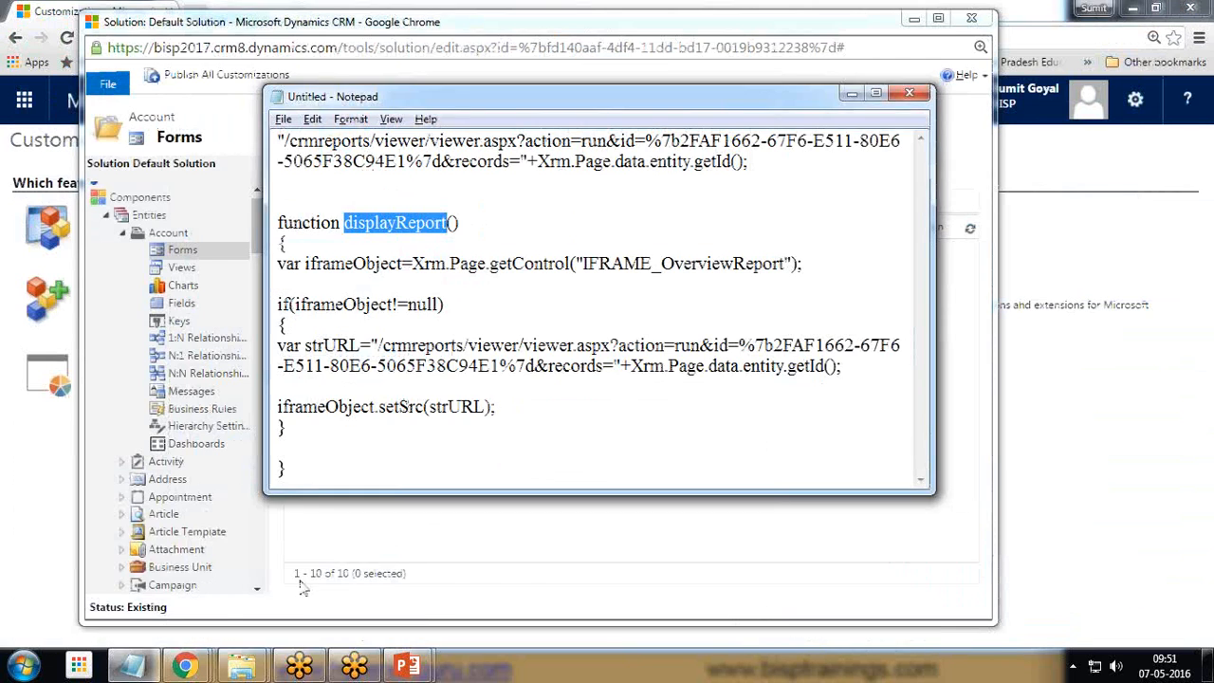
# - Return to the Default Solution window and publish all customizations
pyautogui.moveTo(185, 667)
pyautogui.click(480, 563)
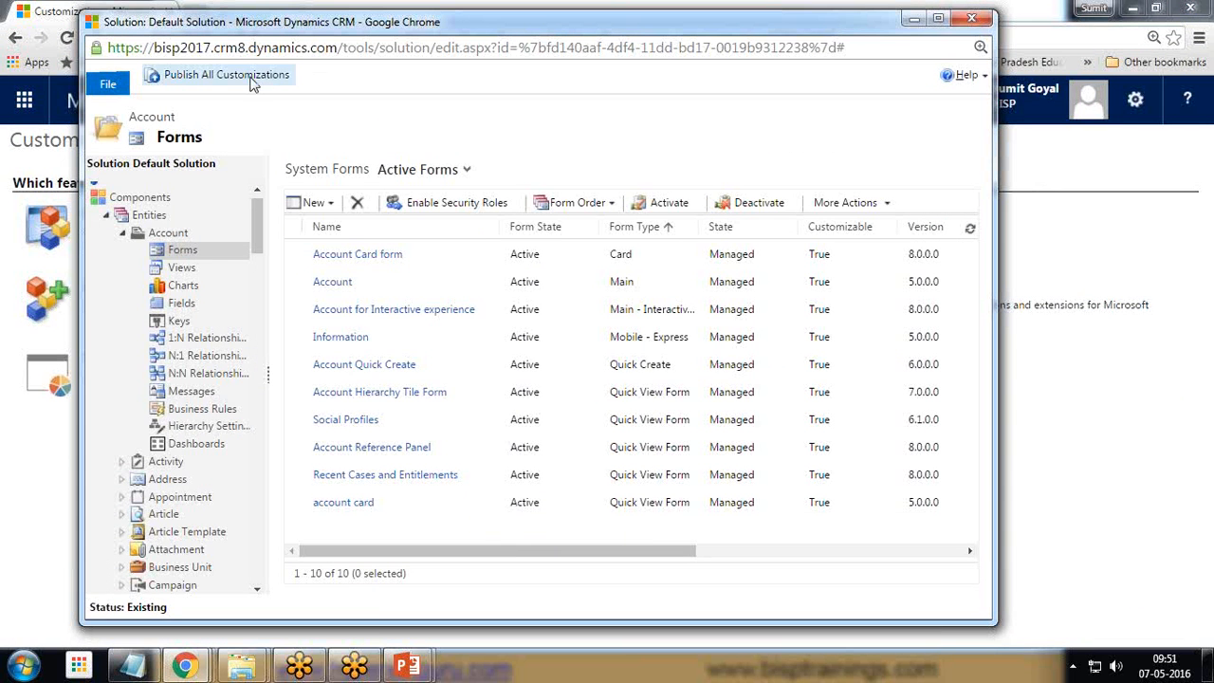
pyautogui.click(209, 80)
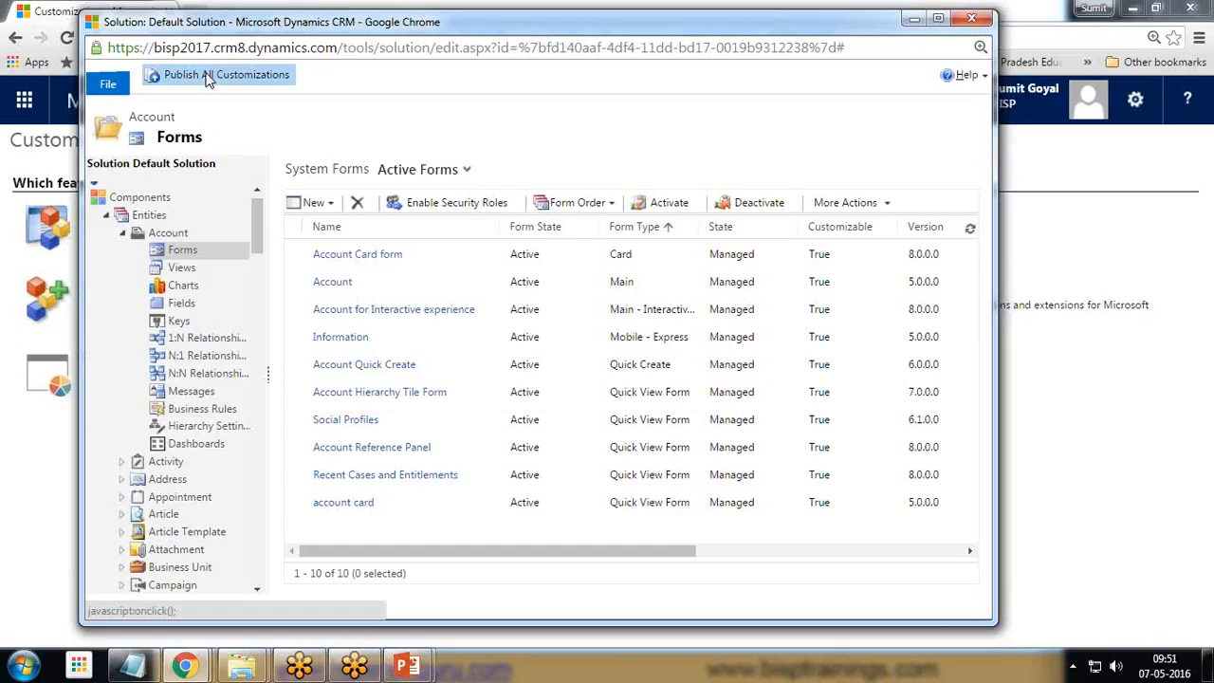
# - Test the OnLoad script by opening the A. Datum Corporation (sample) account in Sales and dismissing its alert
pyautogui.click(30, 443)
pyautogui.click(349, 102)
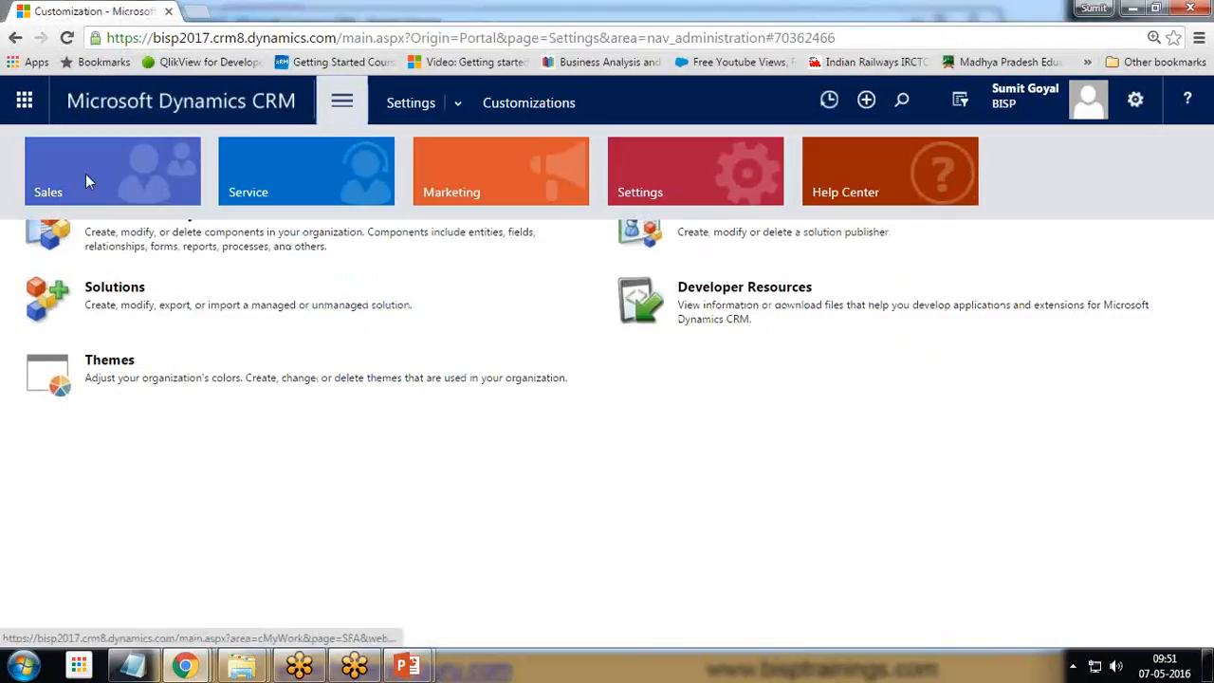
pyautogui.click(85, 173)
pyautogui.click(280, 281)
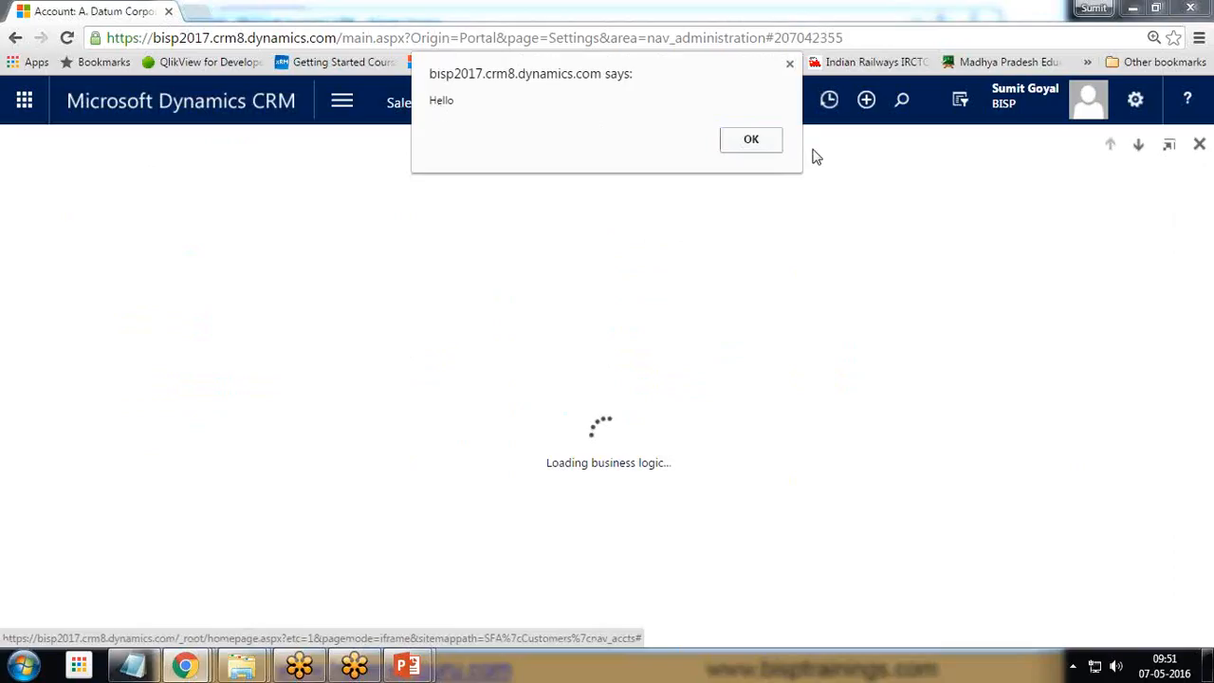
pyautogui.click(751, 139)
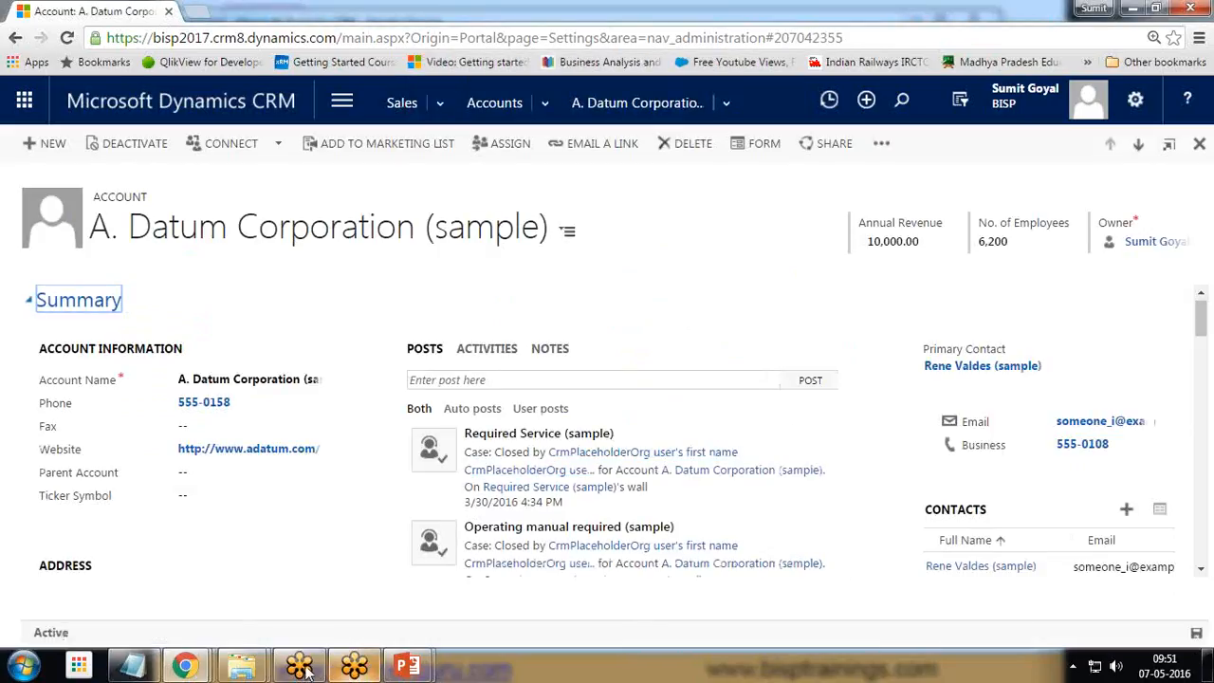
# - Return to the Default Solution window, collapse the entity tree and list the web resources
pyautogui.moveTo(185, 666)
pyautogui.click(535, 558)
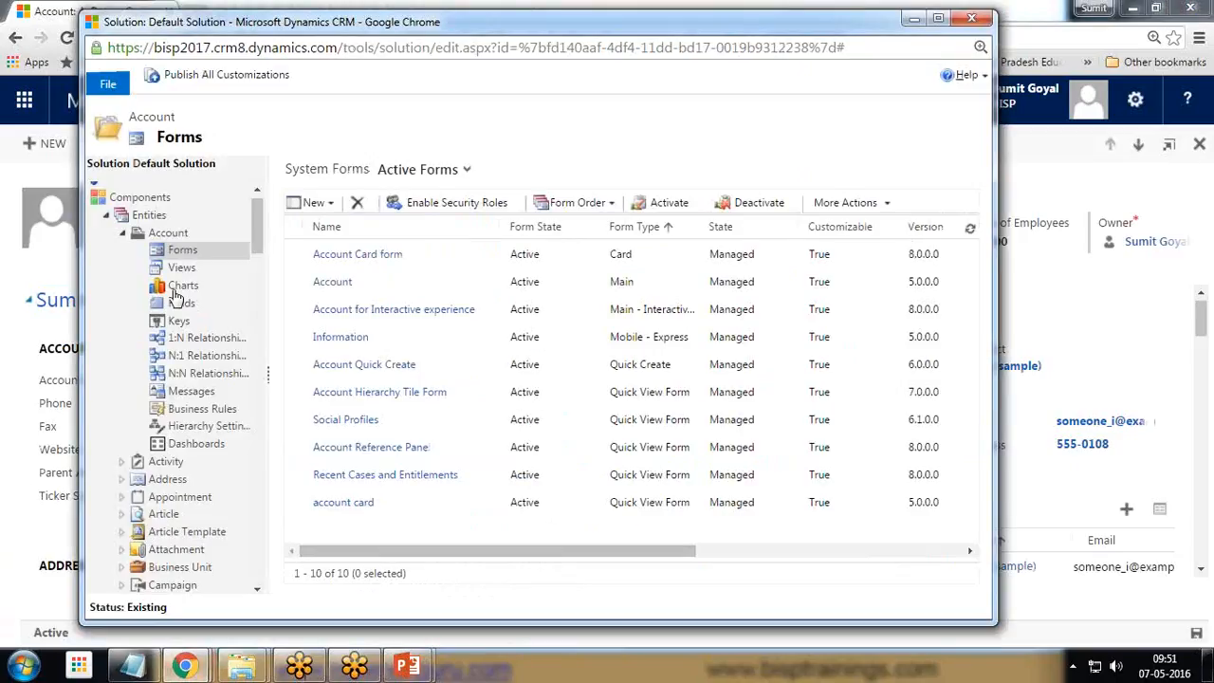
pyautogui.click(121, 233)
pyautogui.click(111, 216)
pyautogui.click(150, 284)
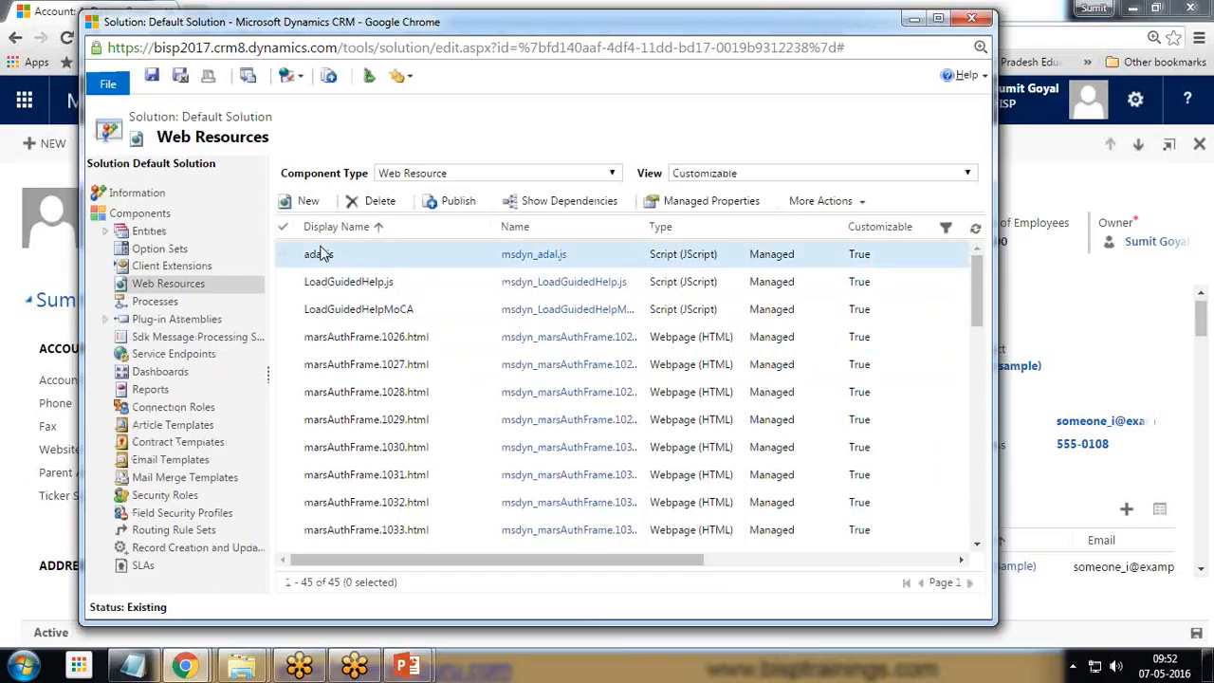
# - Find the Show report script in the web resources list and open it
pyautogui.scroll(-1, 396, 353)
pyautogui.scroll(-10, 396, 353)
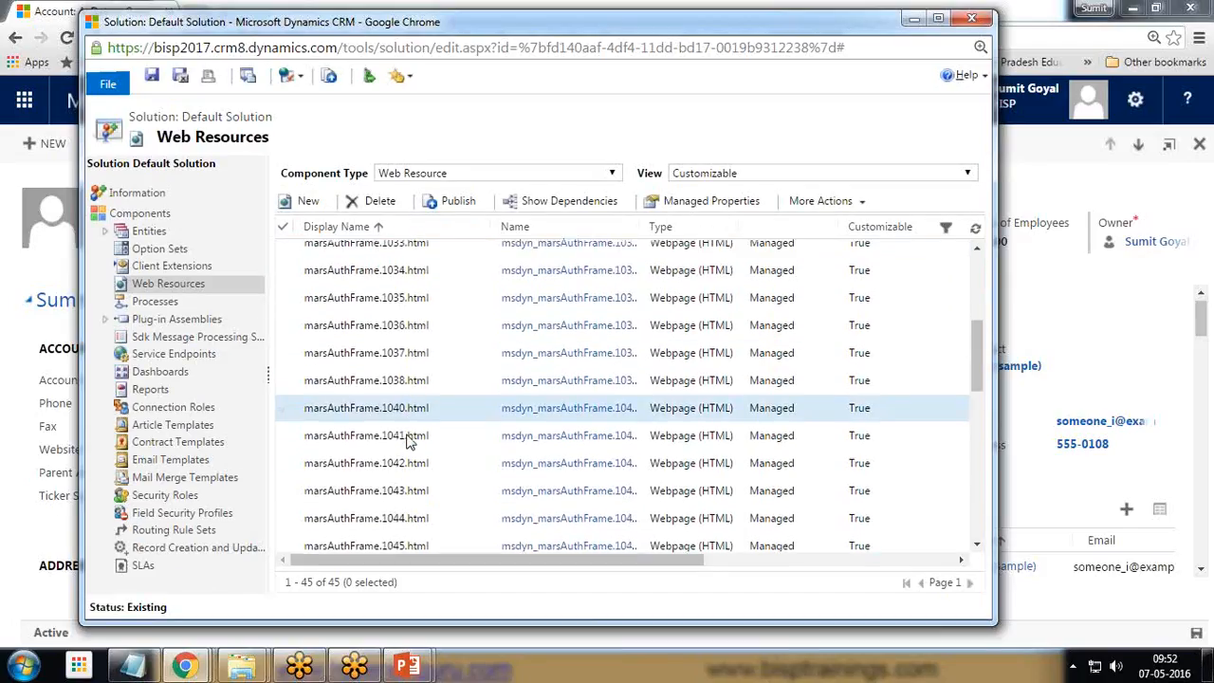
pyautogui.scroll(12, 387, 370)
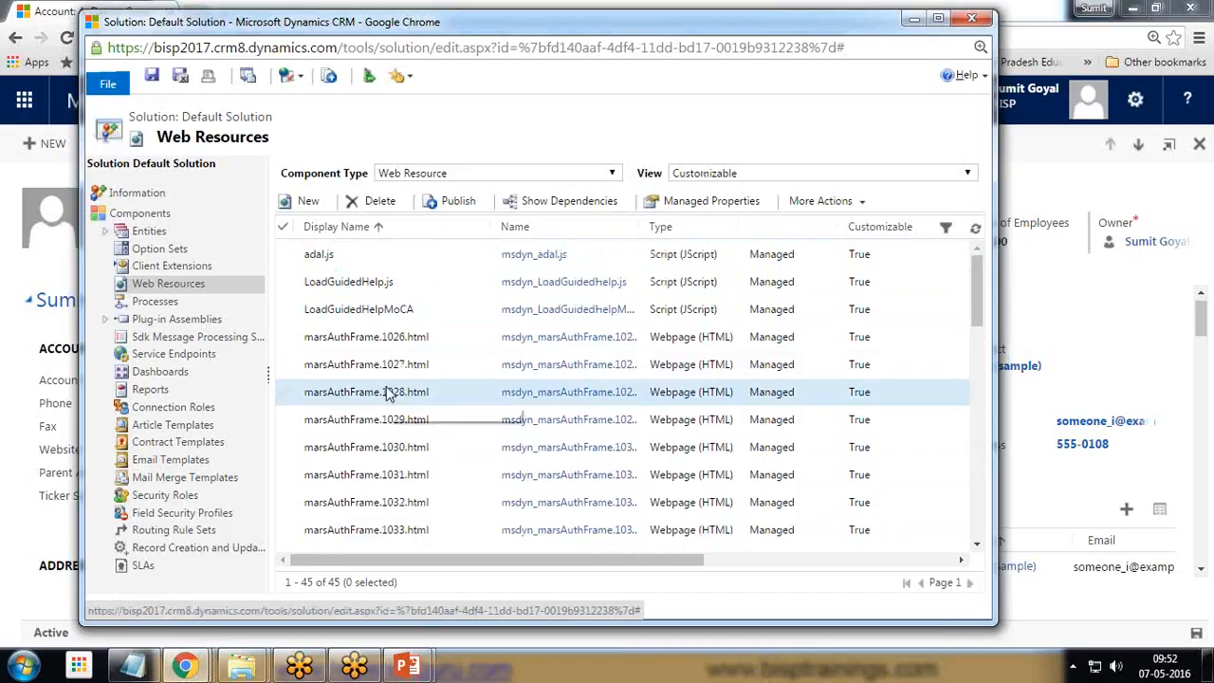
pyautogui.scroll(-10, 389, 397)
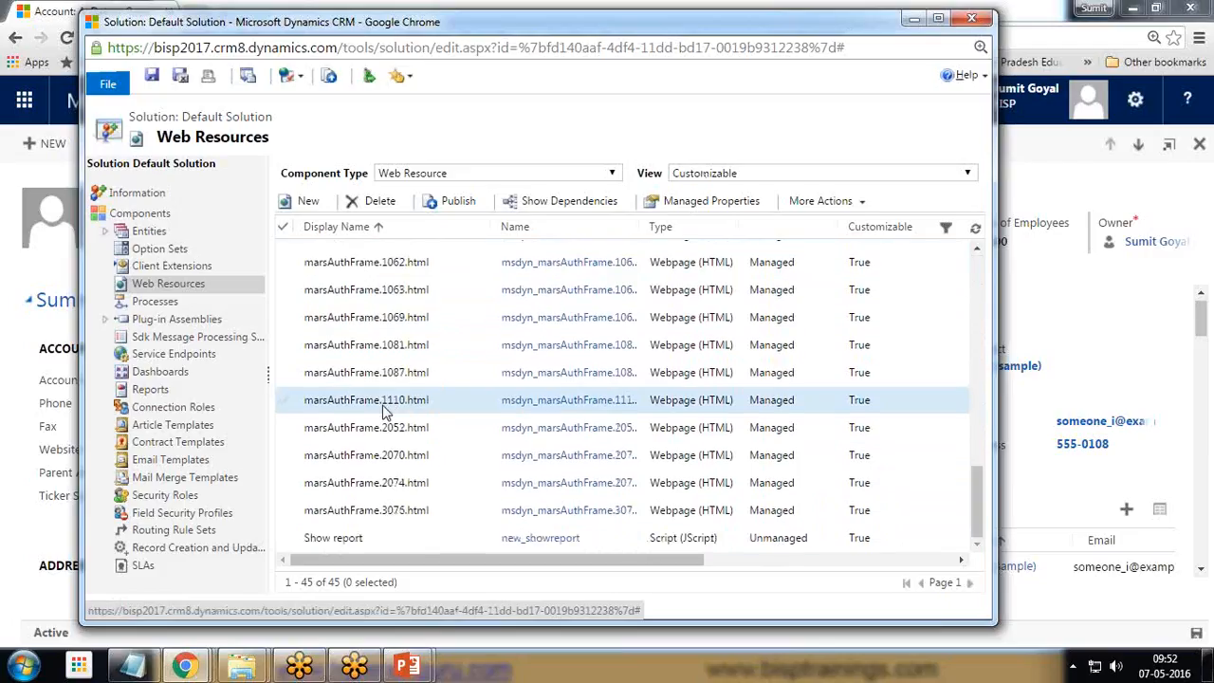
pyautogui.click(346, 538)
pyautogui.doubleClick(347, 539)
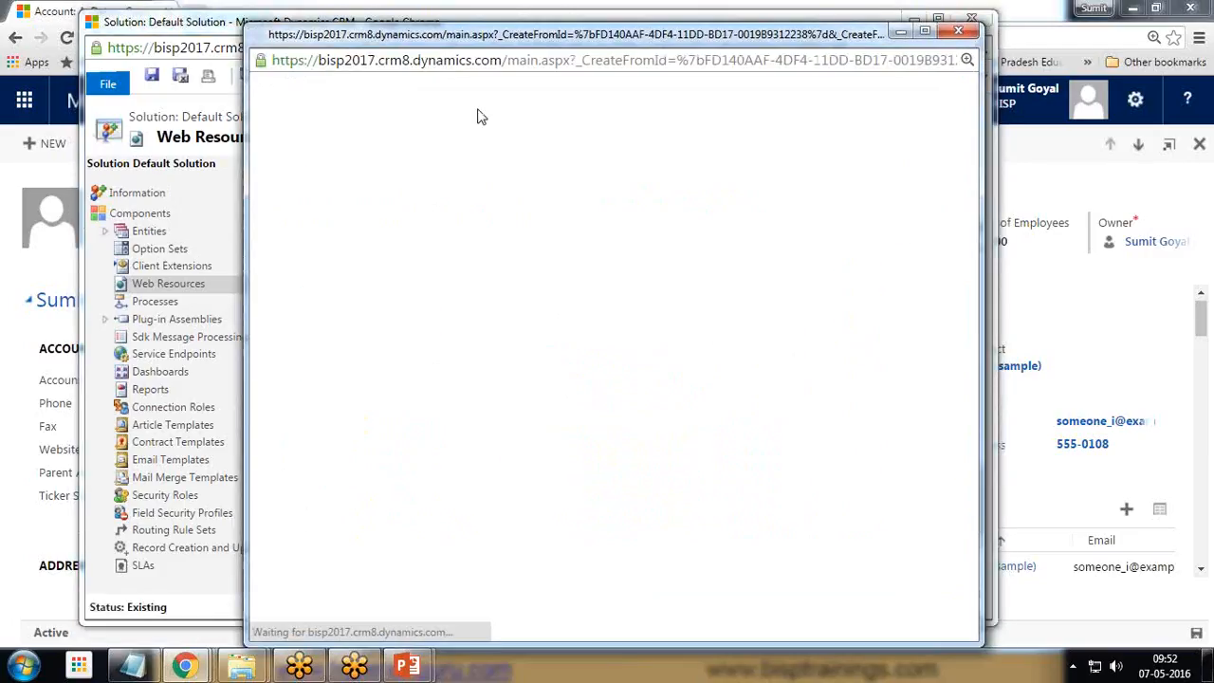
pyautogui.moveTo(489, 30); pyautogui.dragTo(408, 29)
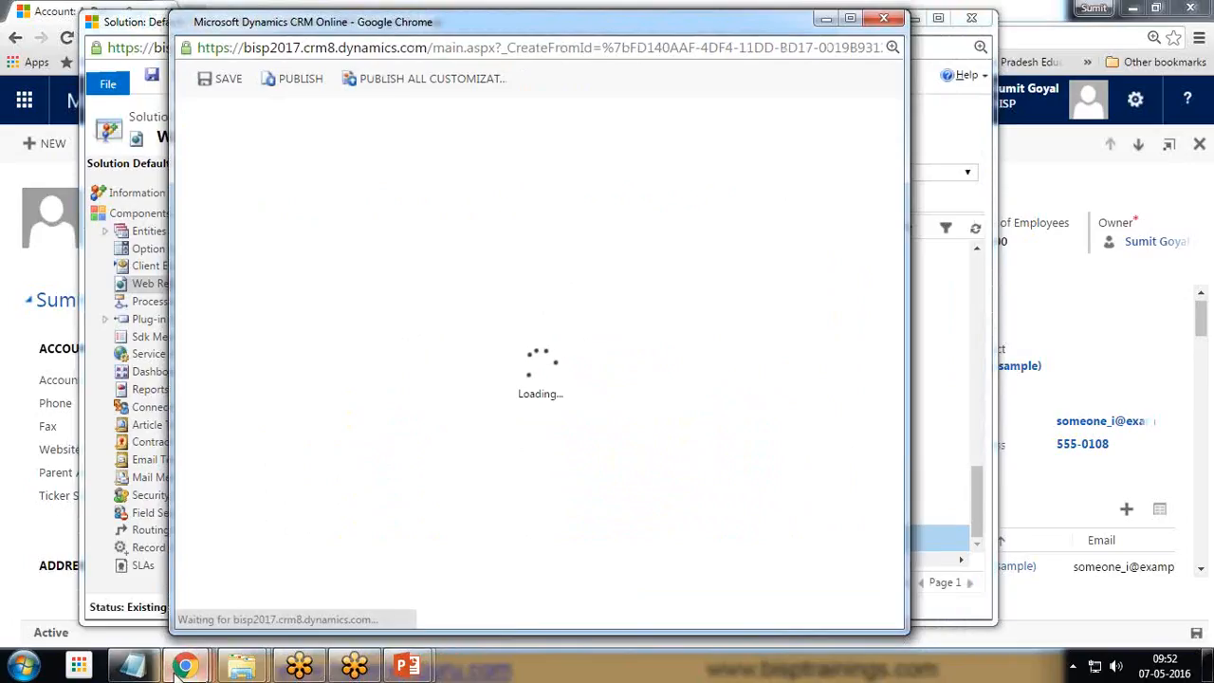
# - Copy the body of the displayReport function from Notepad and return to the Show report web resource
pyautogui.click(132, 667)
pyautogui.moveTo(279, 255); pyautogui.dragTo(354, 427)
pyautogui.hotkey('alt', 'Tab')
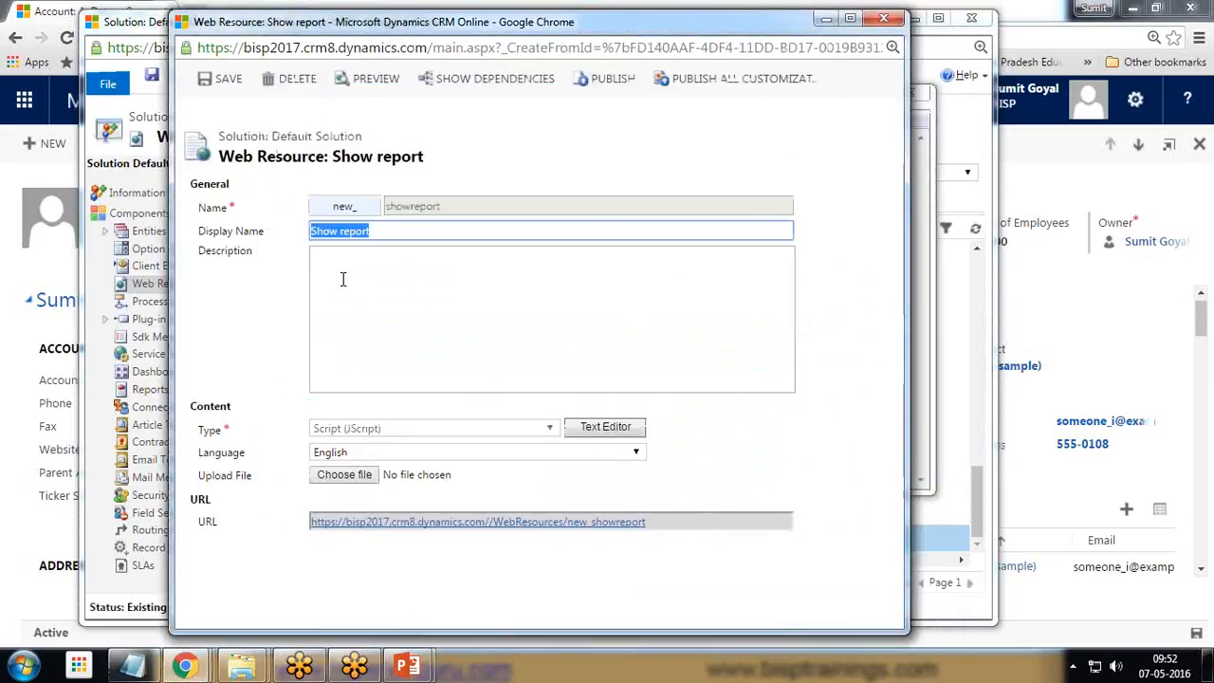
# - Replace the body of displayReport in the Show report script with the copied IFRAME_OverviewReport code and save the web resource
pyautogui.click(596, 426)
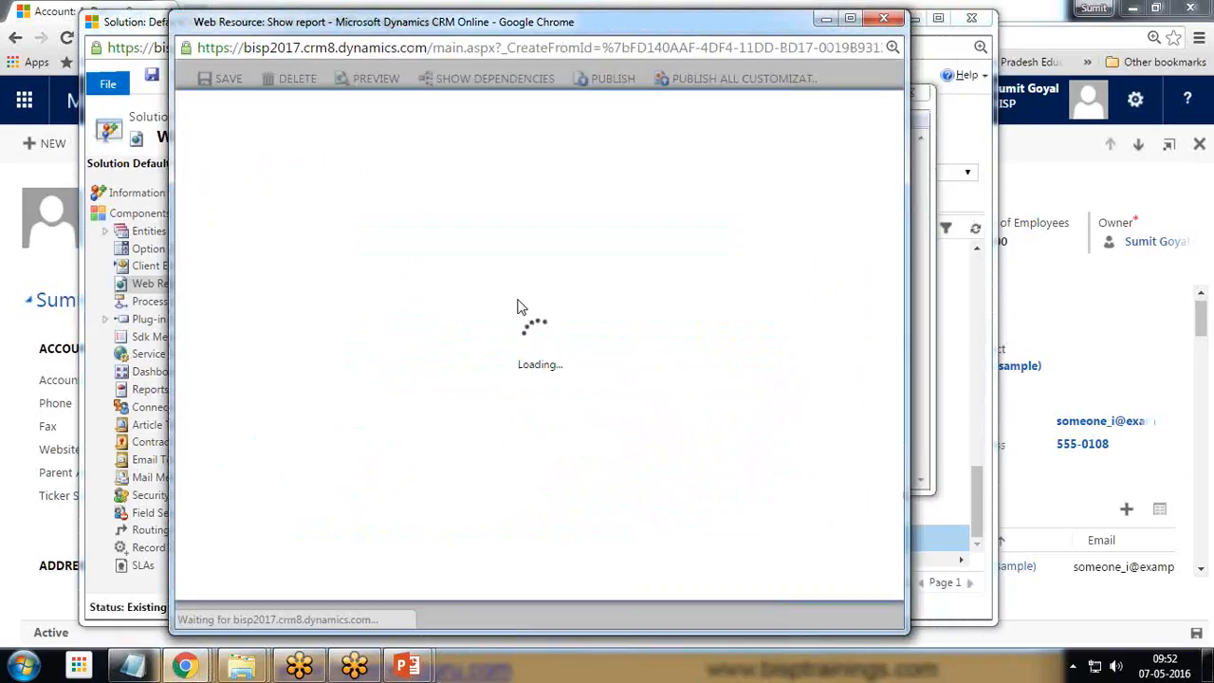
pyautogui.moveTo(217, 287); pyautogui.dragTo(341, 282)
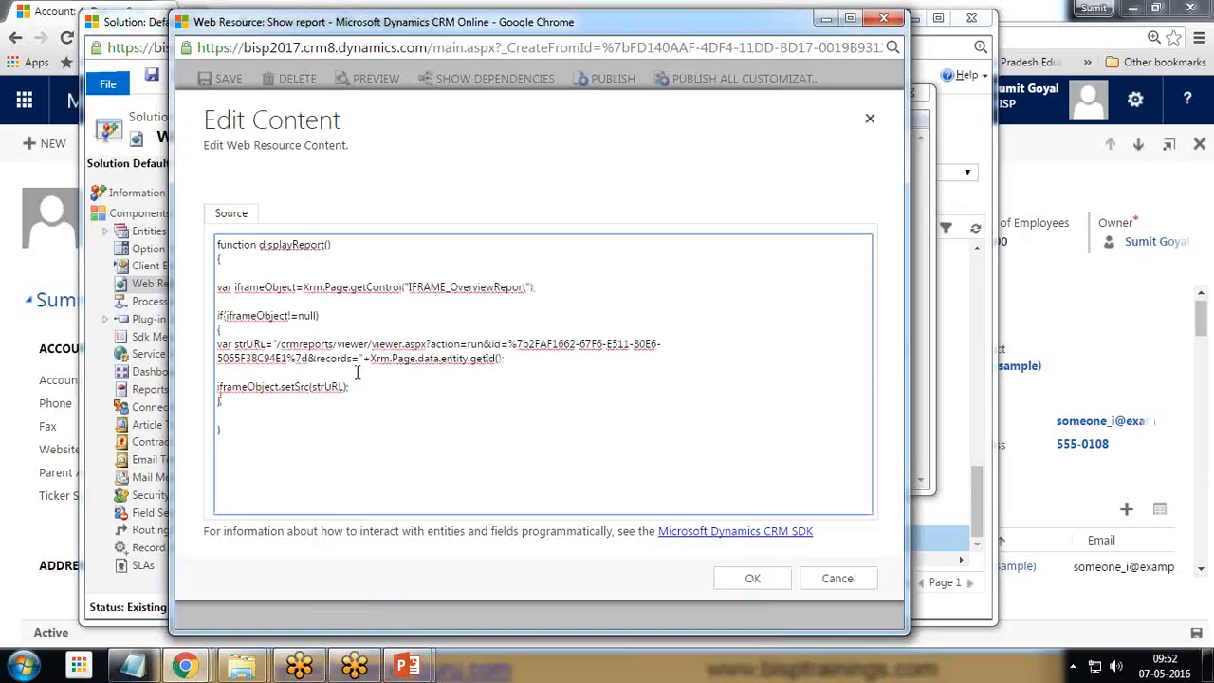
pyautogui.click(750, 580)
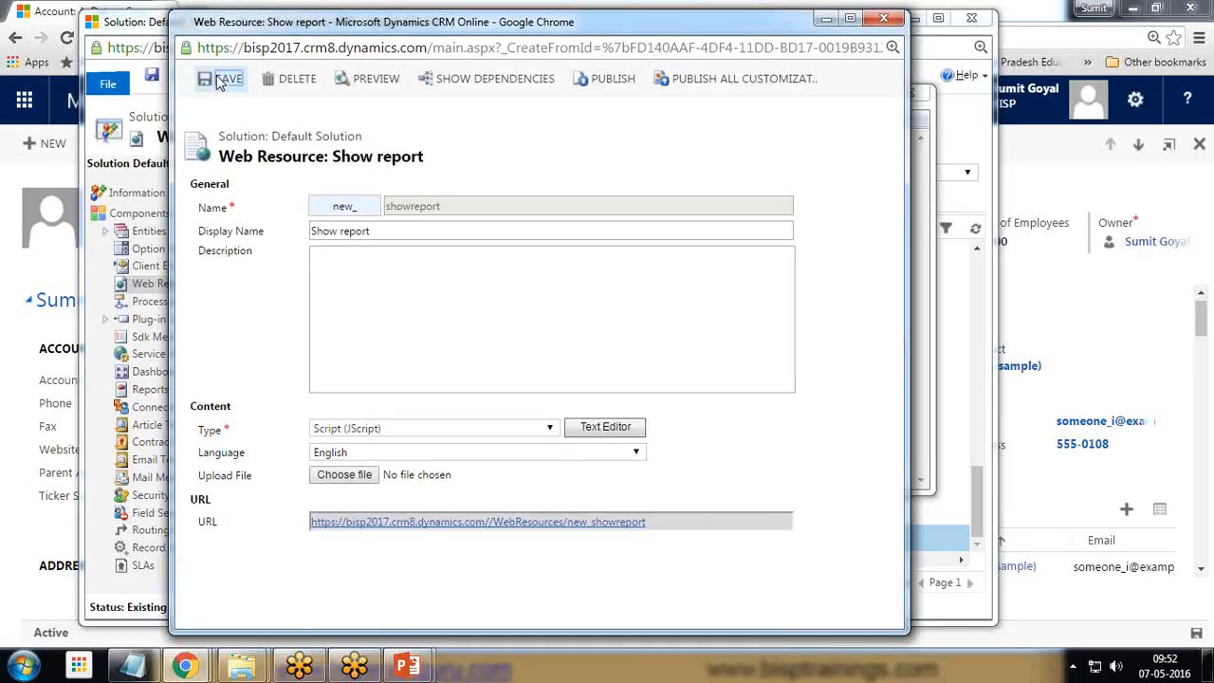
pyautogui.click(219, 81)
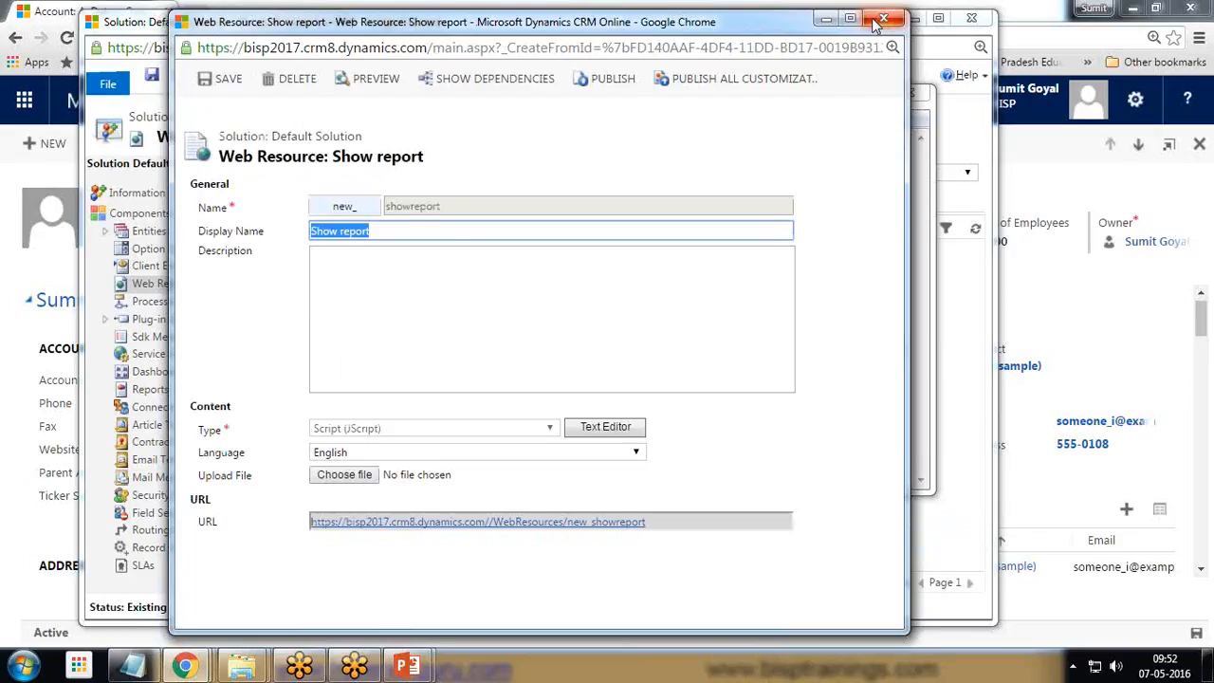
# - Close the Show report web resource and publish all customizations of the Default Solution
pyautogui.click(881, 20)
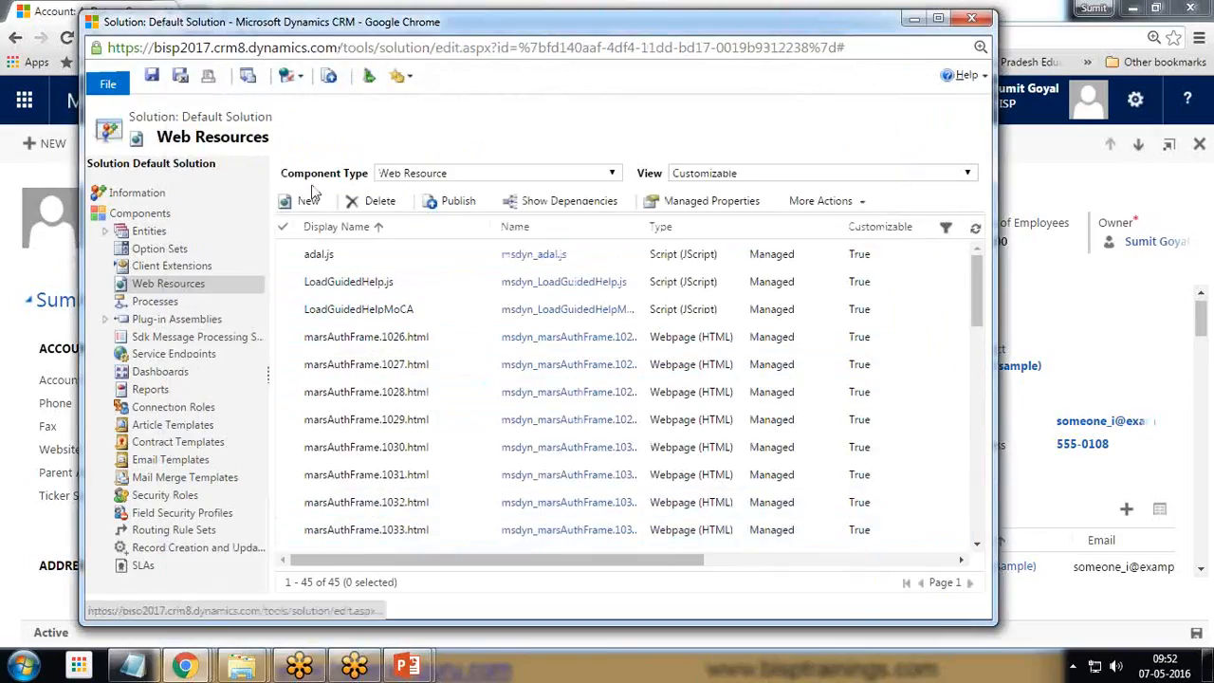
pyautogui.click(141, 191)
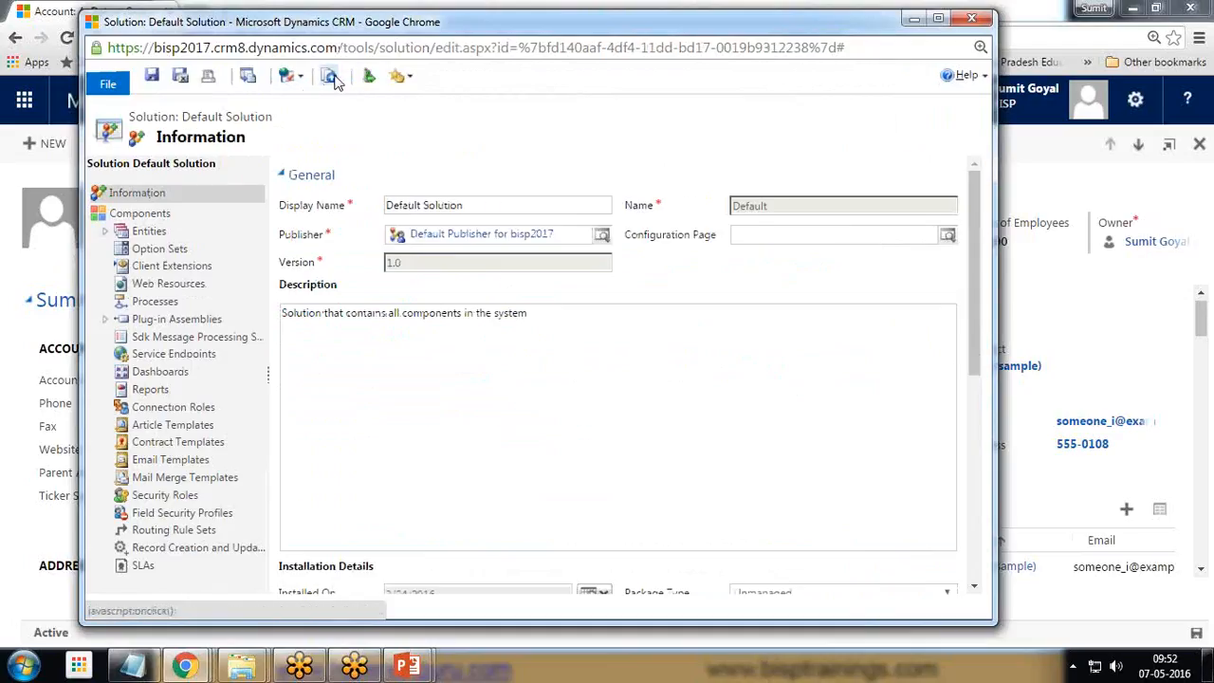
pyautogui.click(330, 76)
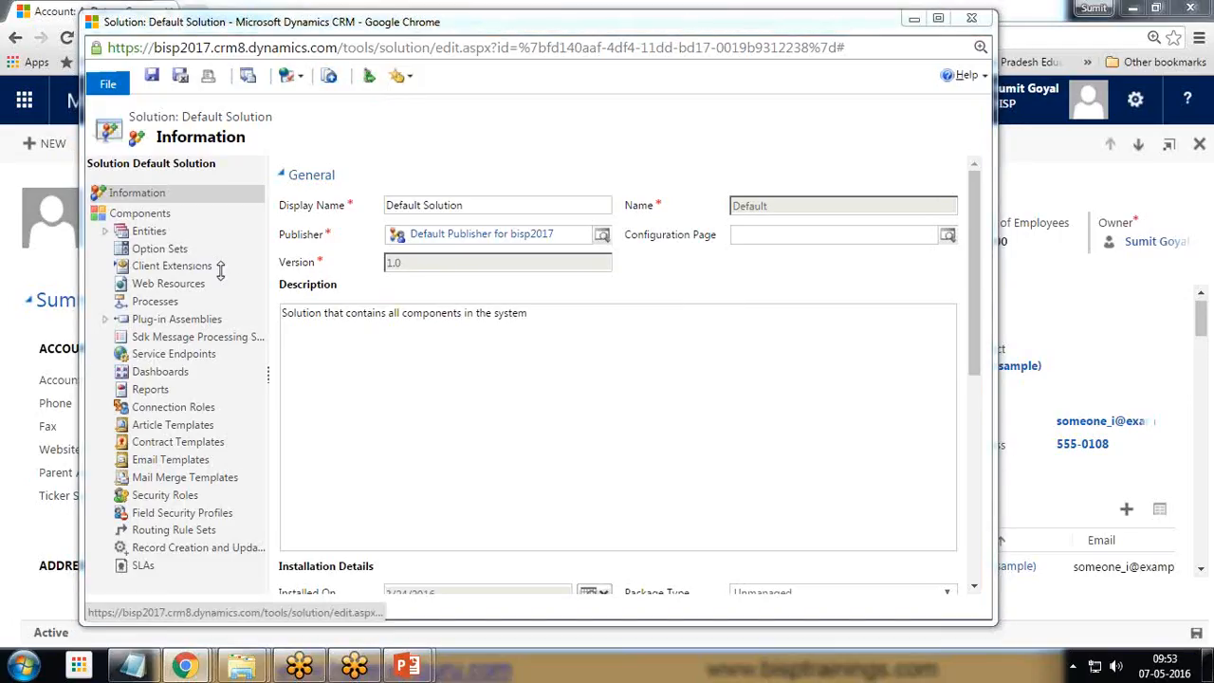
# - Return to the main CRM window and open the A. Datum Corporation (sample) account from the Sales accounts
pyautogui.click(28, 197)
pyautogui.click(343, 101)
pyautogui.click(82, 161)
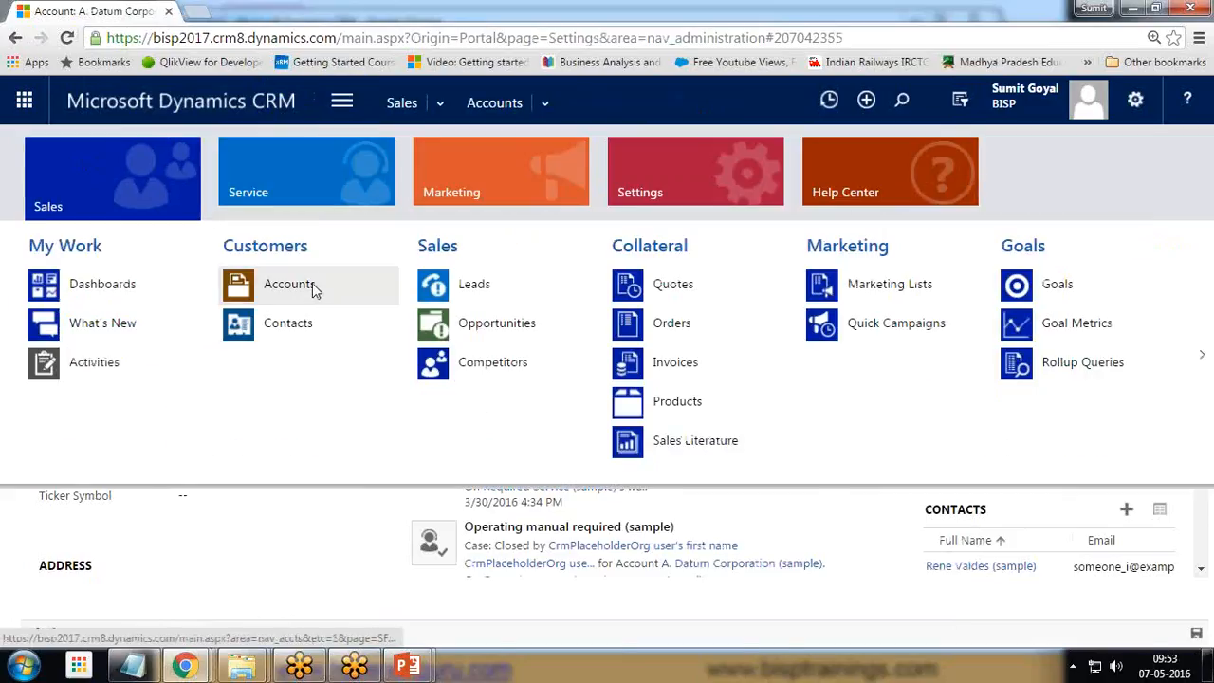
pyautogui.click(312, 285)
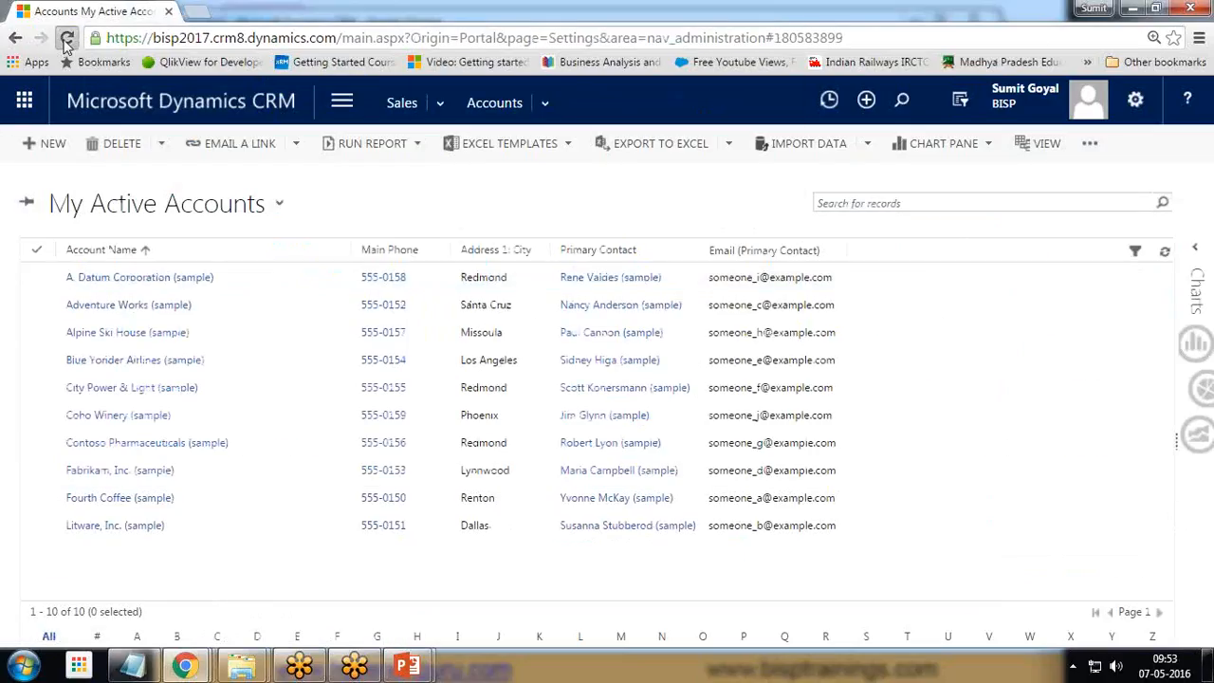
pyautogui.click(677, 168)
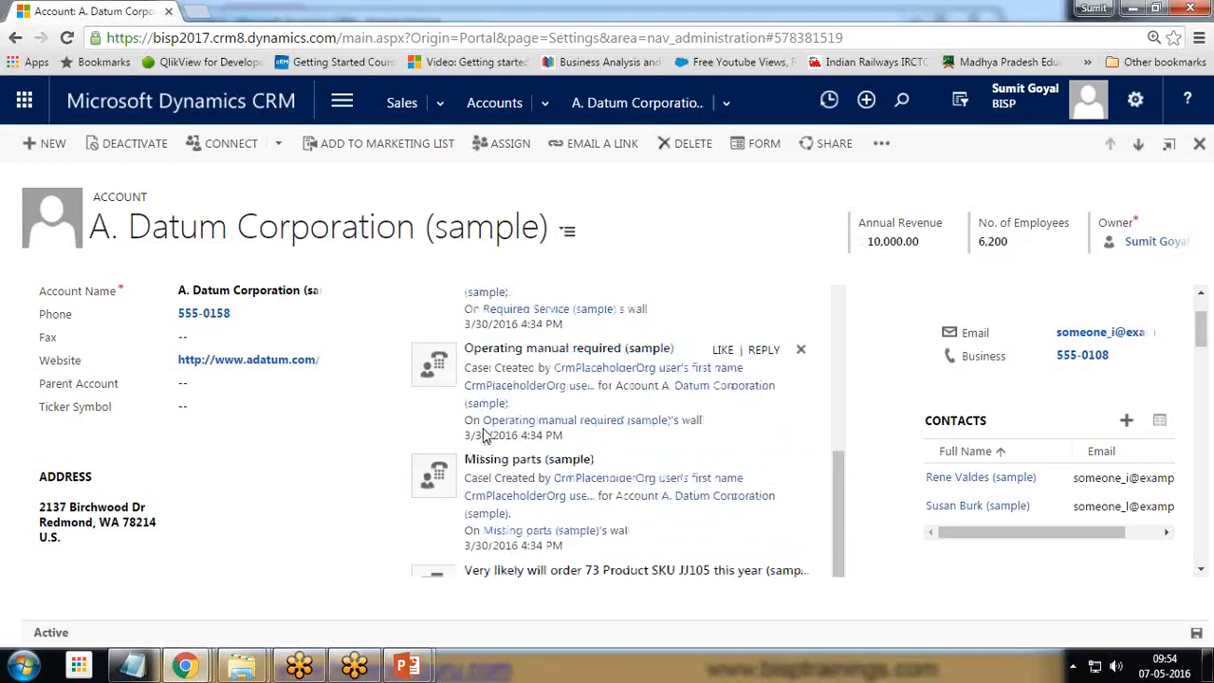
# - Examine the embedded report in the account form's Tab section and its Sub-Accounts options
pyautogui.scroll(-10, 176, 488)
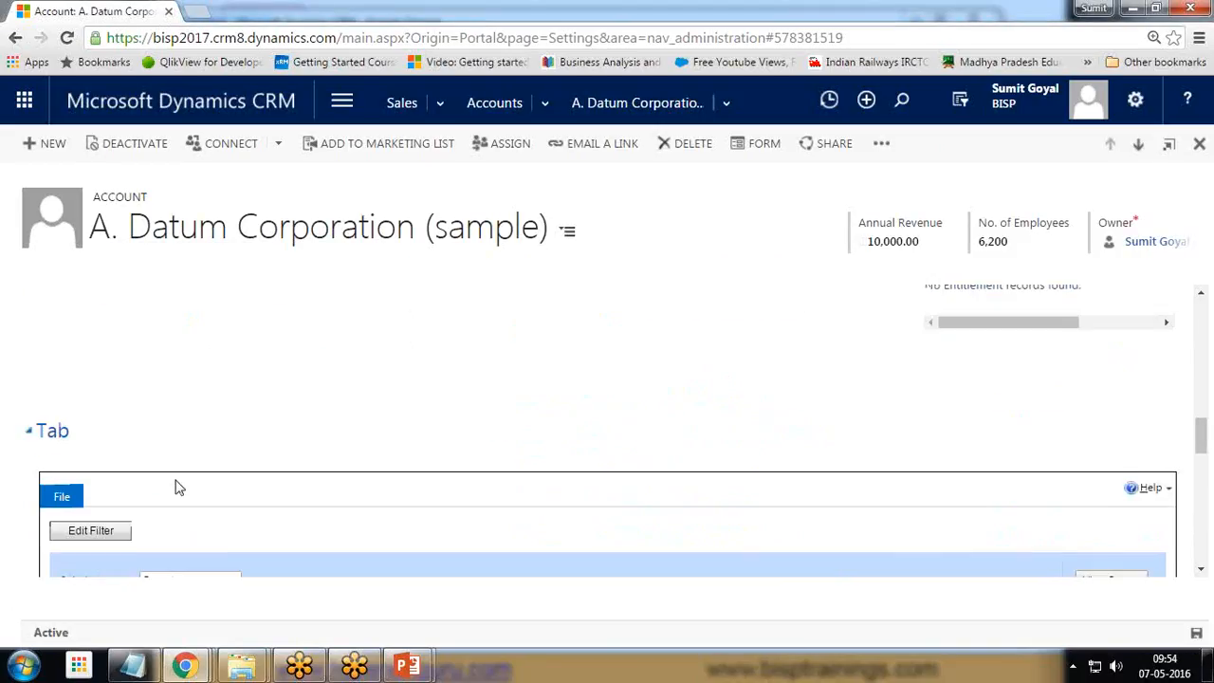
pyautogui.scroll(-1, 176, 481)
pyautogui.scroll(-1, 362, 450)
pyautogui.scroll(2, 357, 443)
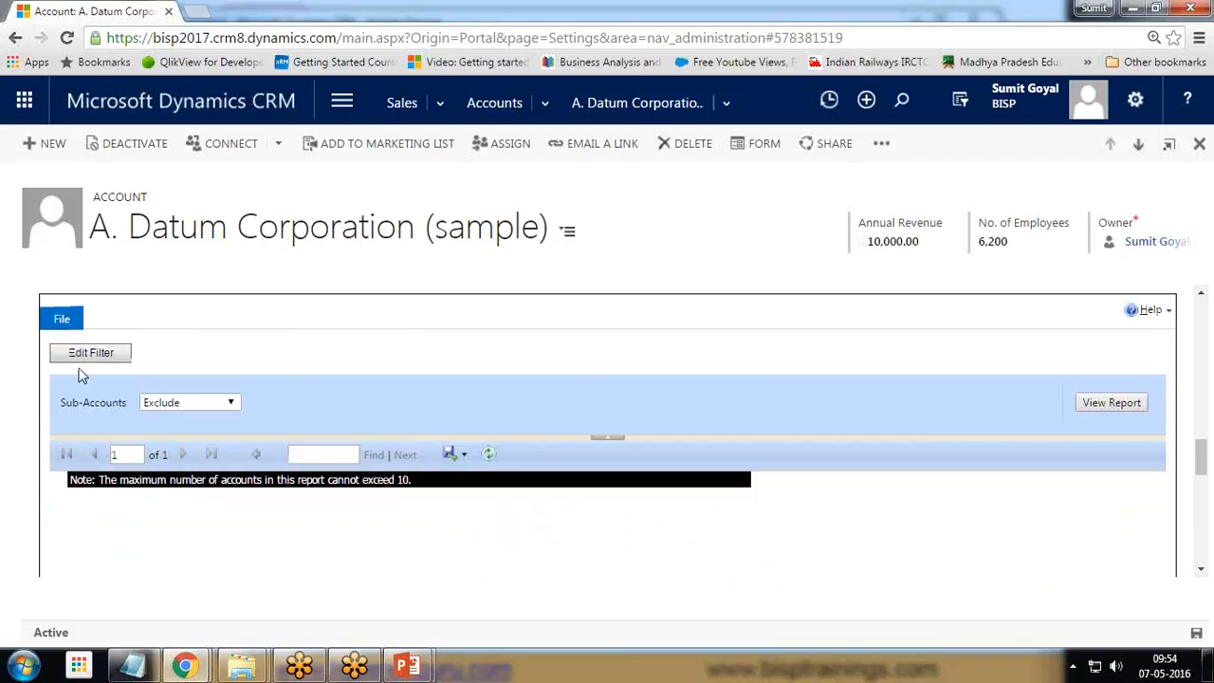
pyautogui.click(193, 409)
pyautogui.click(187, 419)
# - Set the embedded report's Modified On filter to On or Before 5/7/2016 and run the report
pyautogui.click(110, 356)
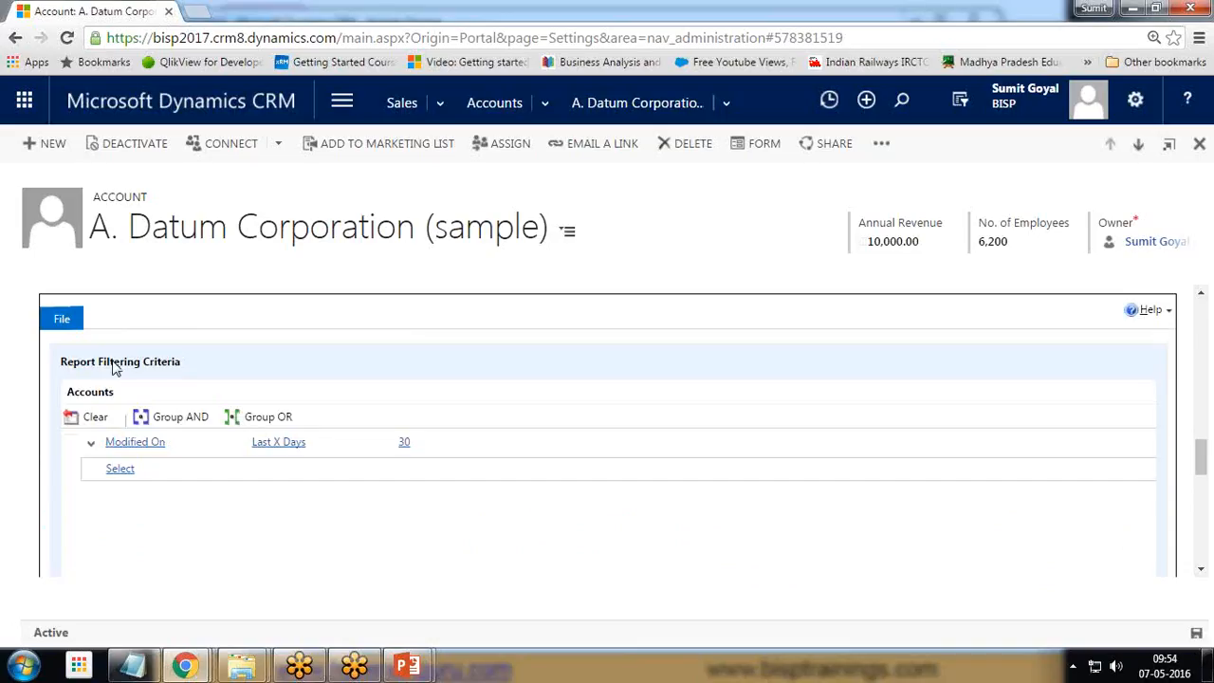
pyautogui.click(292, 442)
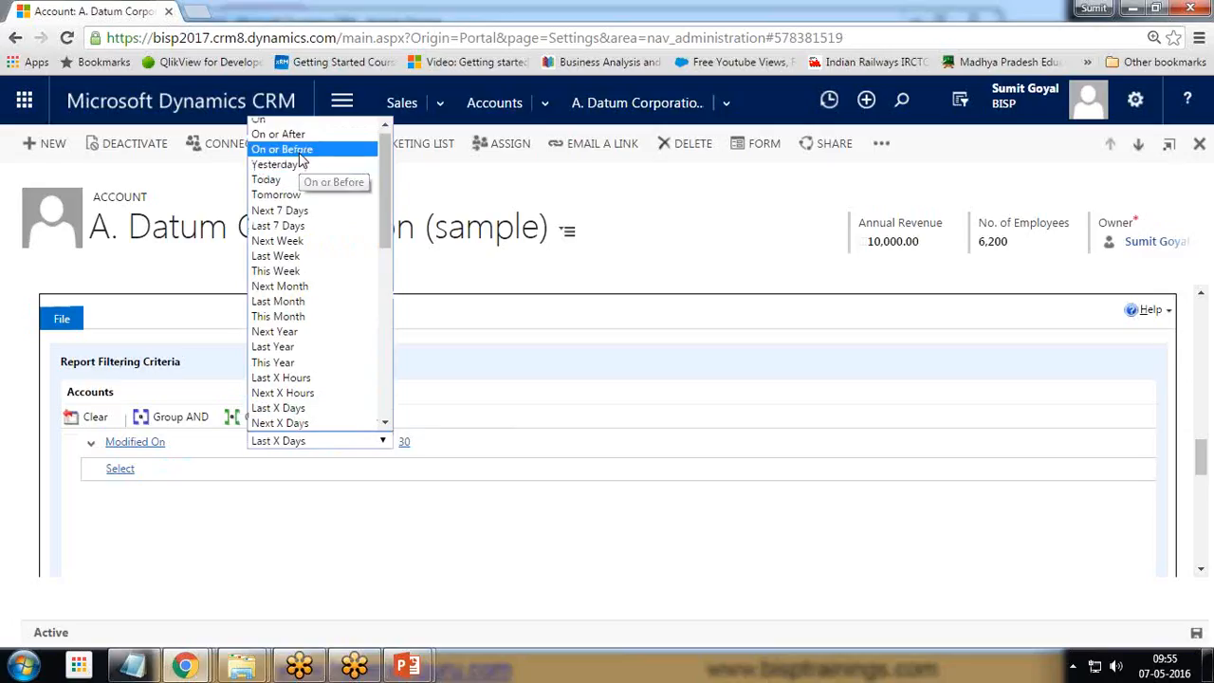
pyautogui.click(300, 155)
pyautogui.click(523, 442)
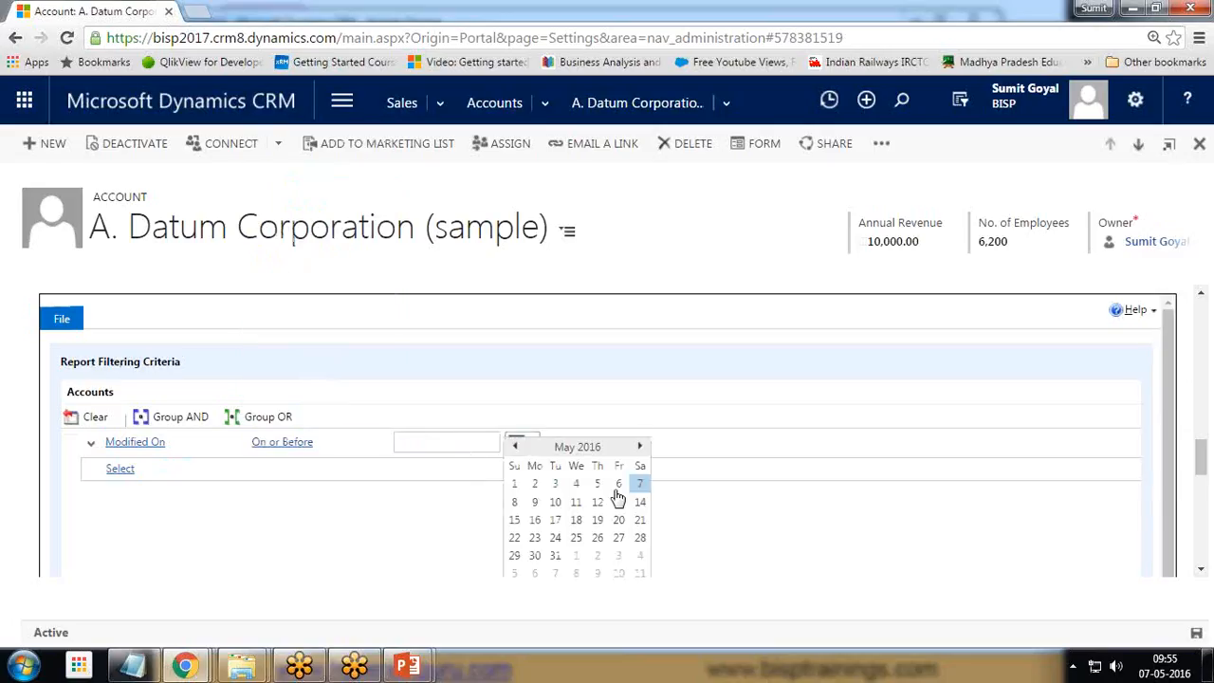
pyautogui.click(634, 486)
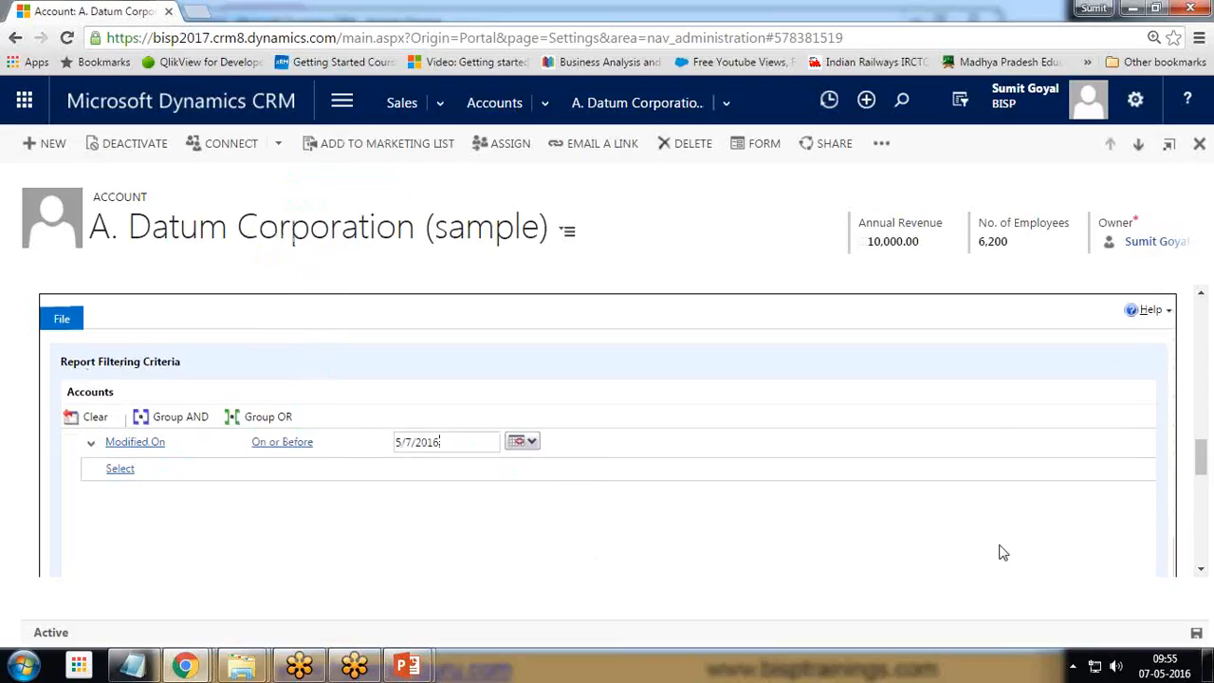
pyautogui.scroll(-3, 997, 550)
pyautogui.scroll(2, 824, 545)
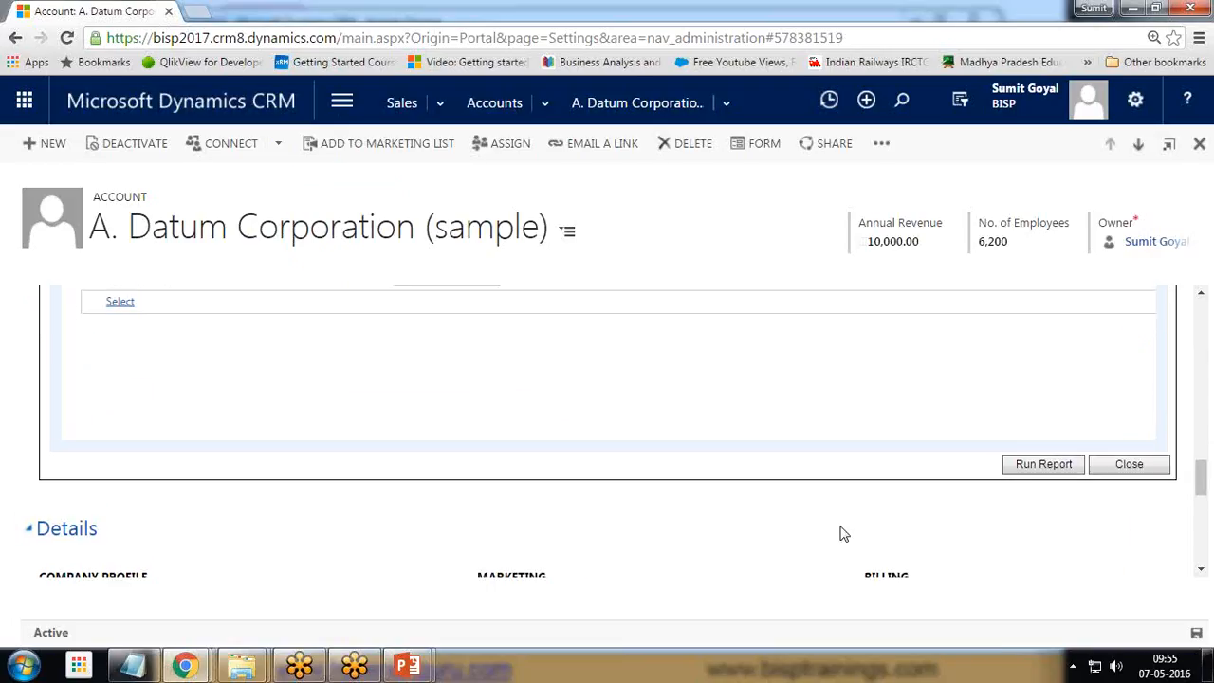
pyautogui.click(1043, 544)
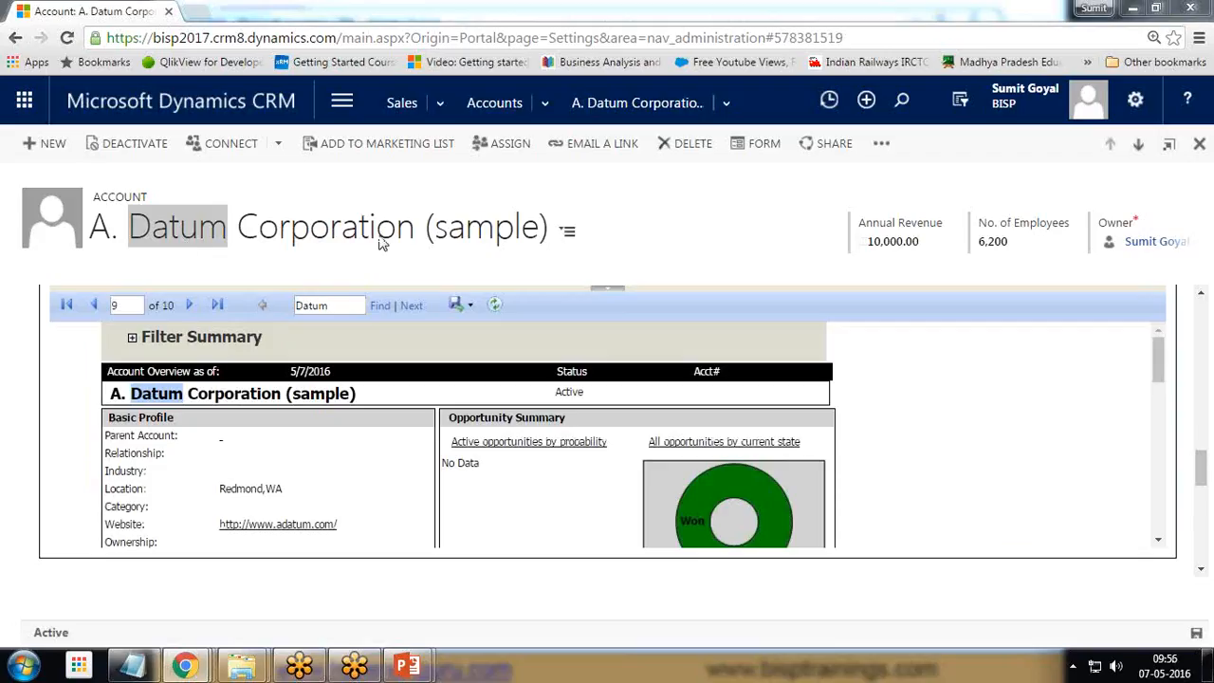
# - Leave the account record and return to the Sales dashboards
pyautogui.click(214, 104)
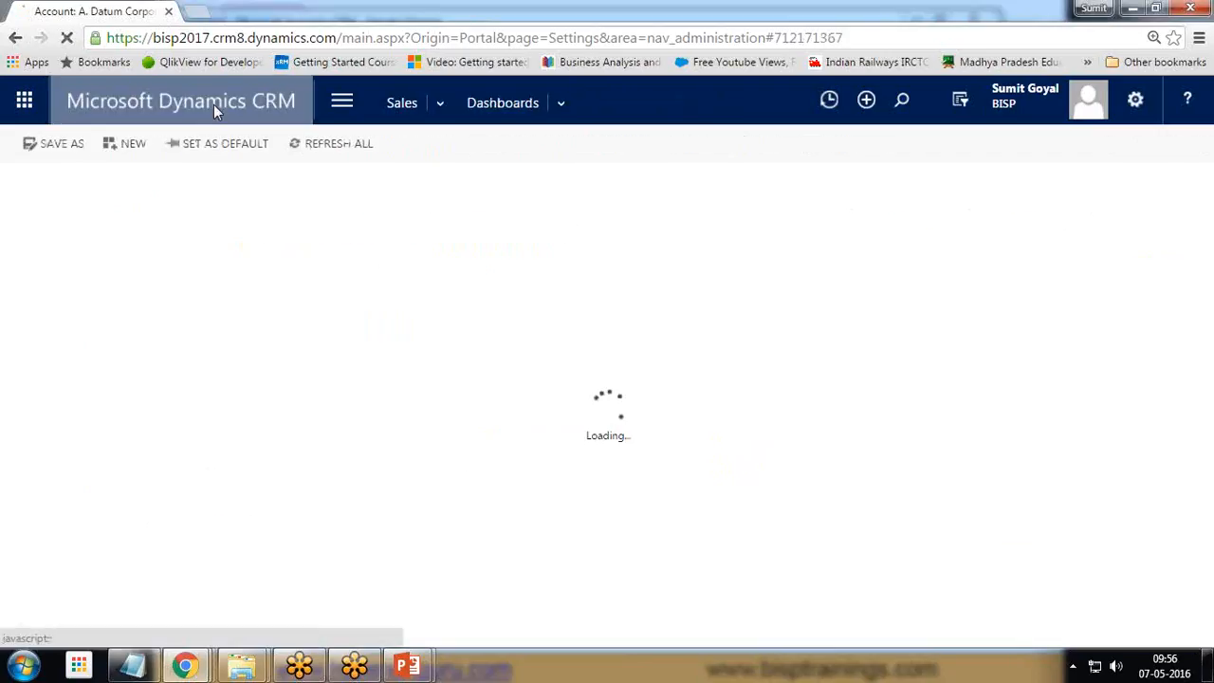